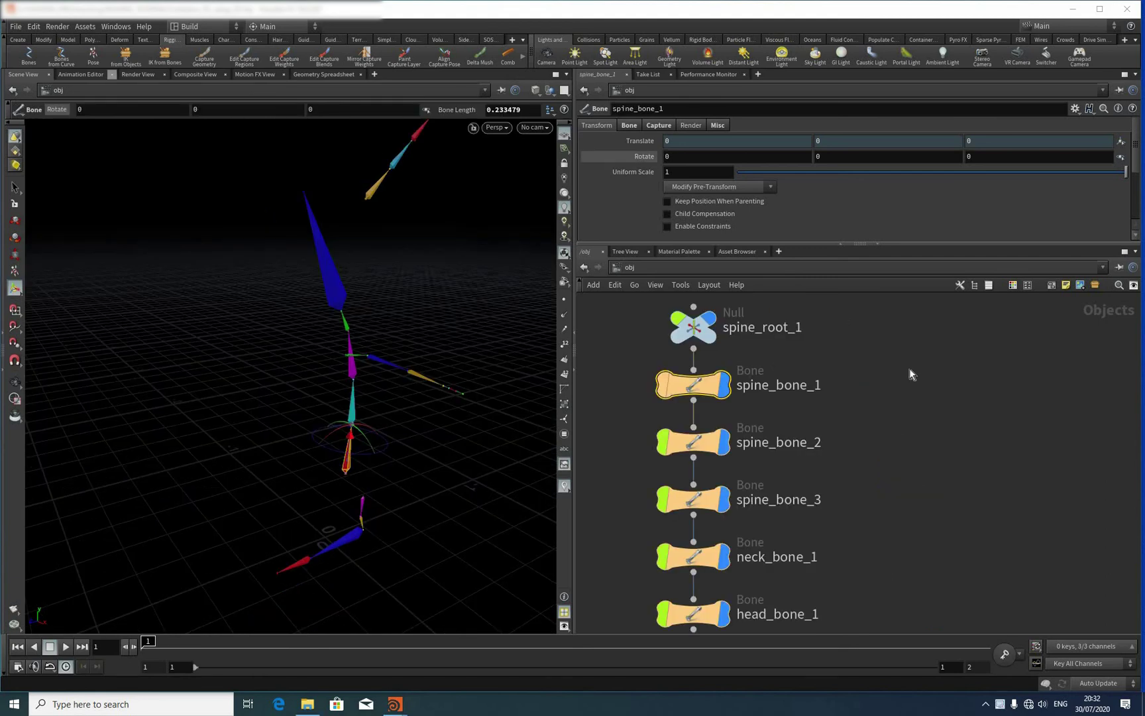
Step: Add a Null object to the network beside the spine bone chain
{"action": "left_click", "coordinate": [909, 374]}
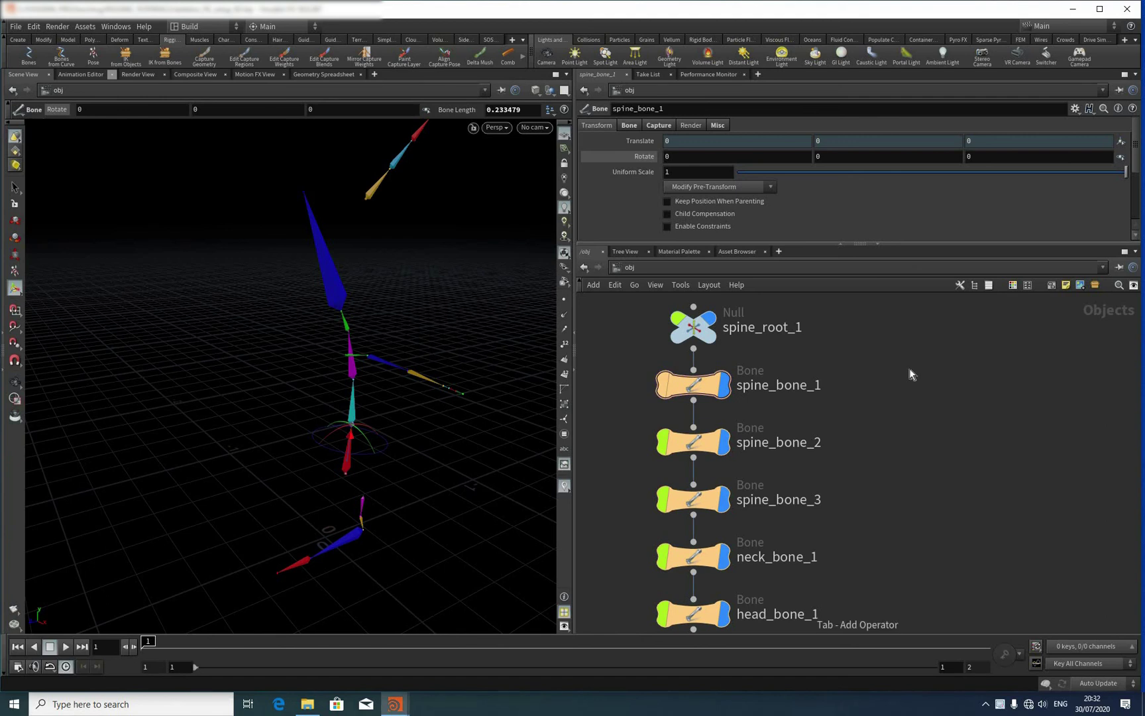
{"action": "key", "text": "Tab"}
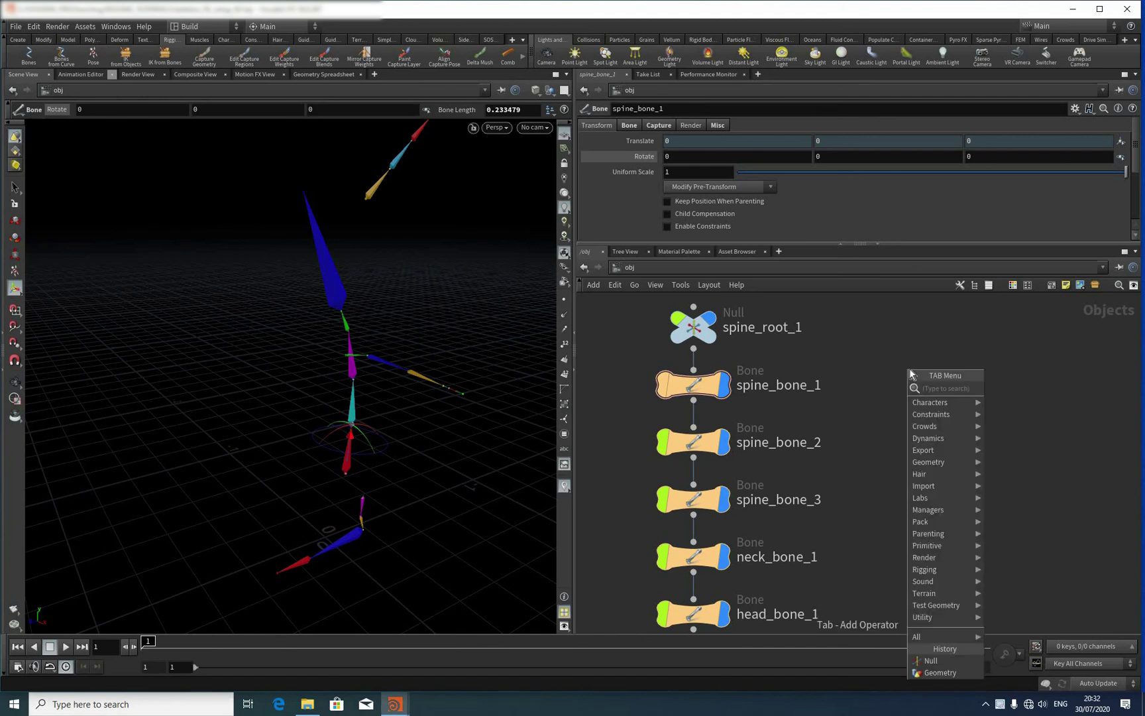
{"action": "type", "text": "nul"}
{"action": "key", "text": "Return"}
{"action": "left_click", "coordinate": [938, 391]}
{"action": "scroll", "coordinate": [968, 390], "scroll_direction": "up", "scroll_amount": 2}
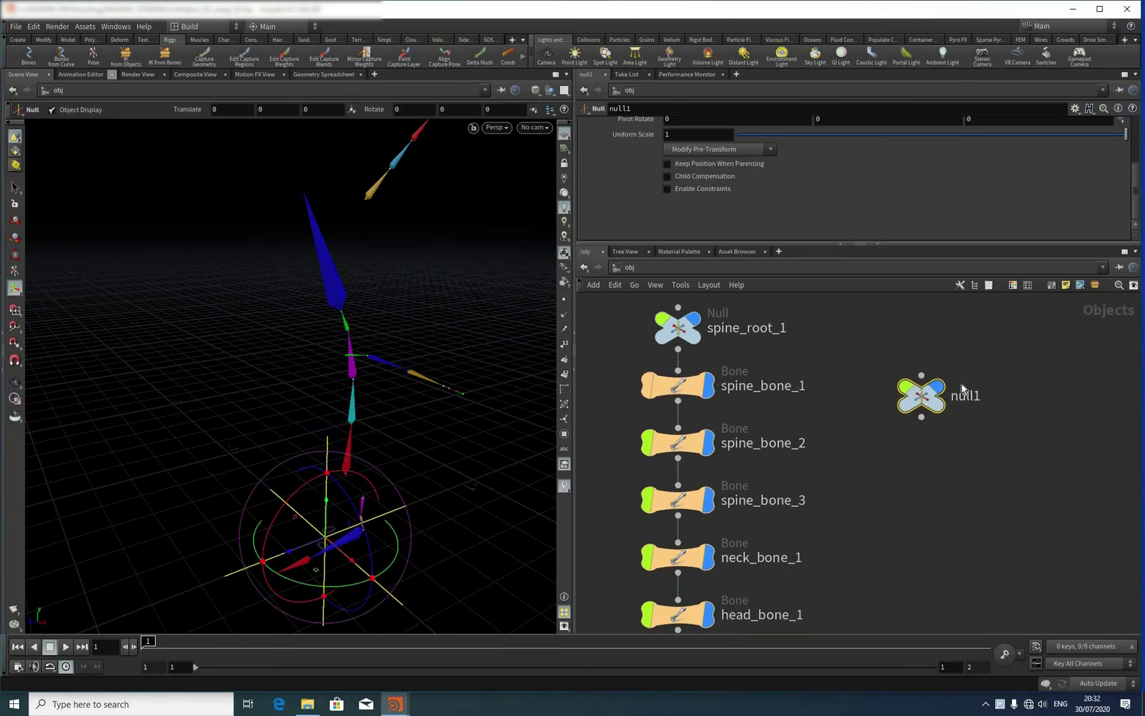
Step: Rename the new null FK_spine_1 and parent it to spine_bone_1
{"action": "scroll", "coordinate": [968, 389], "scroll_direction": "down", "scroll_amount": 2}
{"action": "mouse_move", "coordinate": [913, 395]}
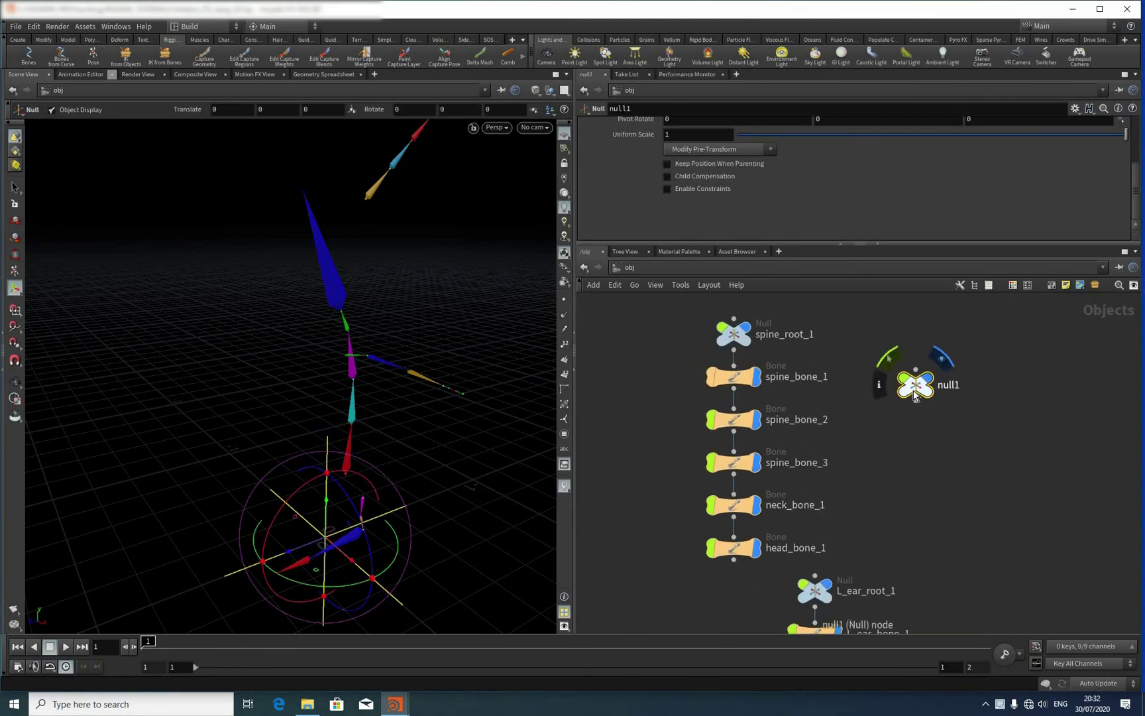
{"action": "key", "text": "F2"}
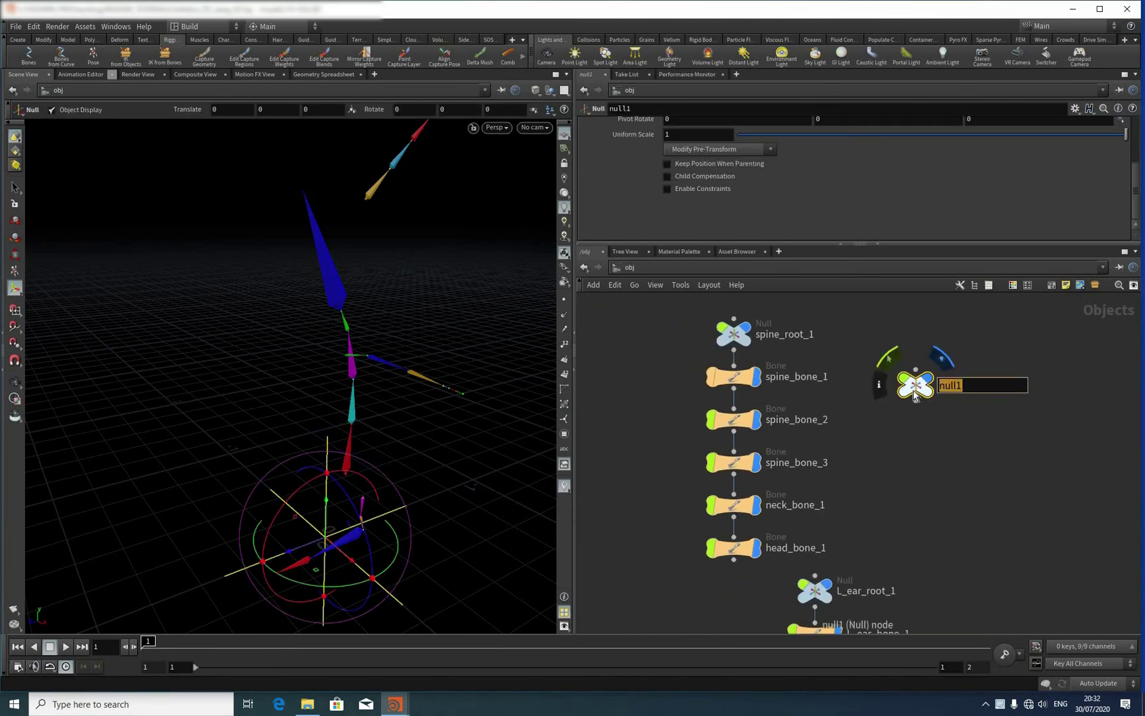
{"action": "type", "text": "kF"}
{"action": "type", "text": "_spine_1"}
{"action": "key", "text": "Return"}
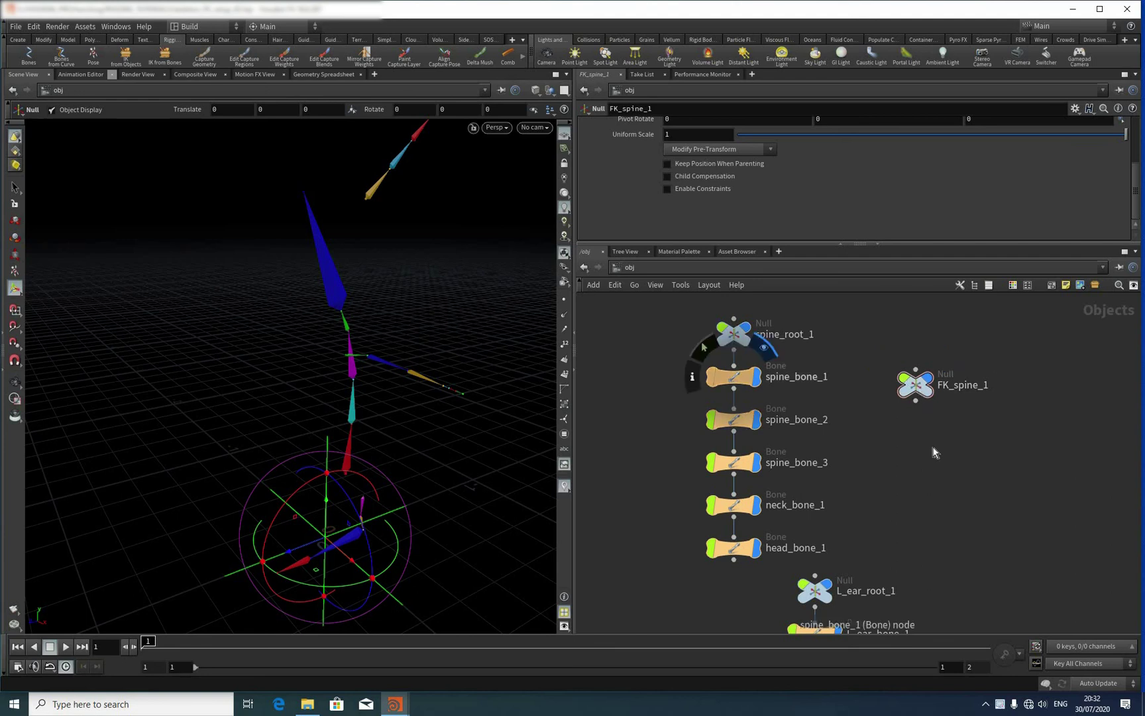
{"action": "left_click_drag", "start_coordinate": [915, 384], "coordinate": [733, 391]}
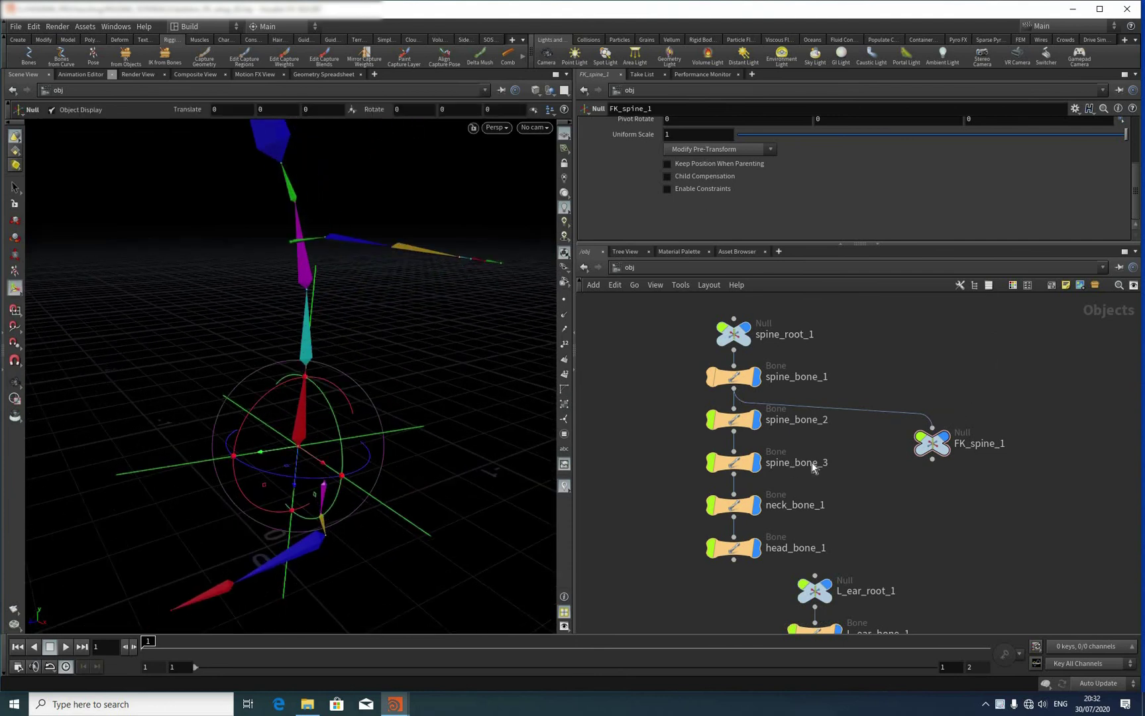
Step: Try parenting FK_spine_1 directly to spine_root_1 without keeping its position, and undo that connection
{"action": "middle_click_drag", "start_coordinate": [867, 416], "coordinate": [823, 473]}
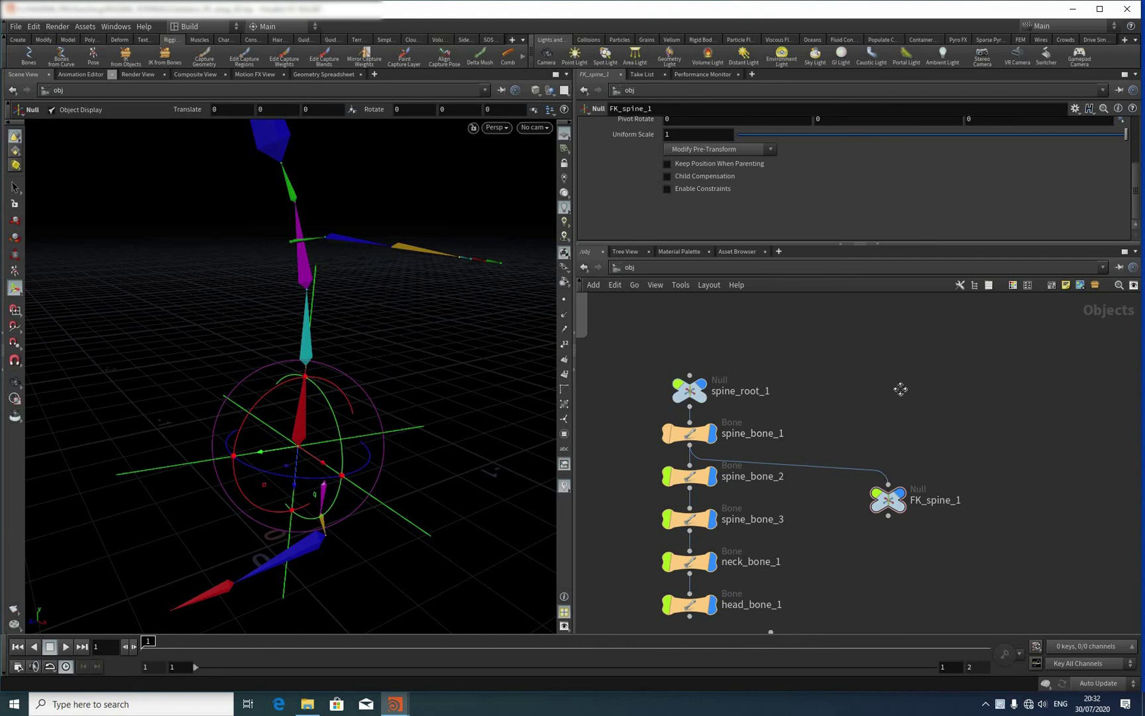
{"action": "middle_click_drag", "start_coordinate": [762, 497], "coordinate": [790, 469]}
{"action": "middle_click_drag", "start_coordinate": [841, 401], "coordinate": [789, 403]}
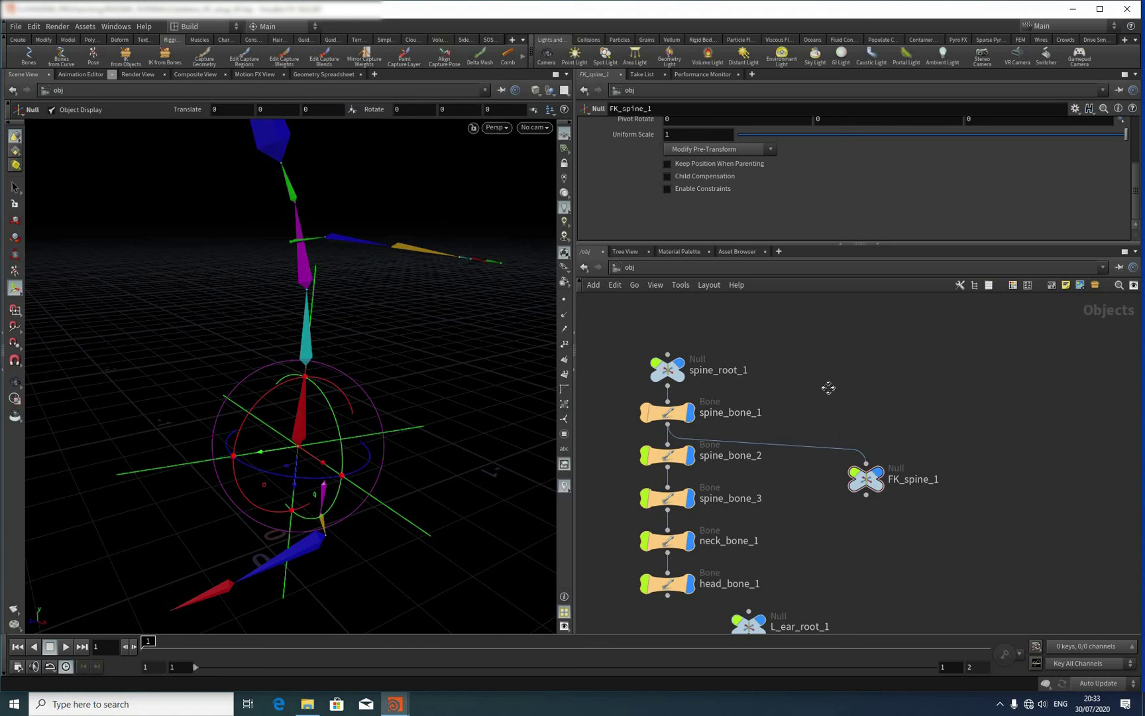
{"action": "middle_click_drag", "start_coordinate": [829, 387], "coordinate": [844, 395]}
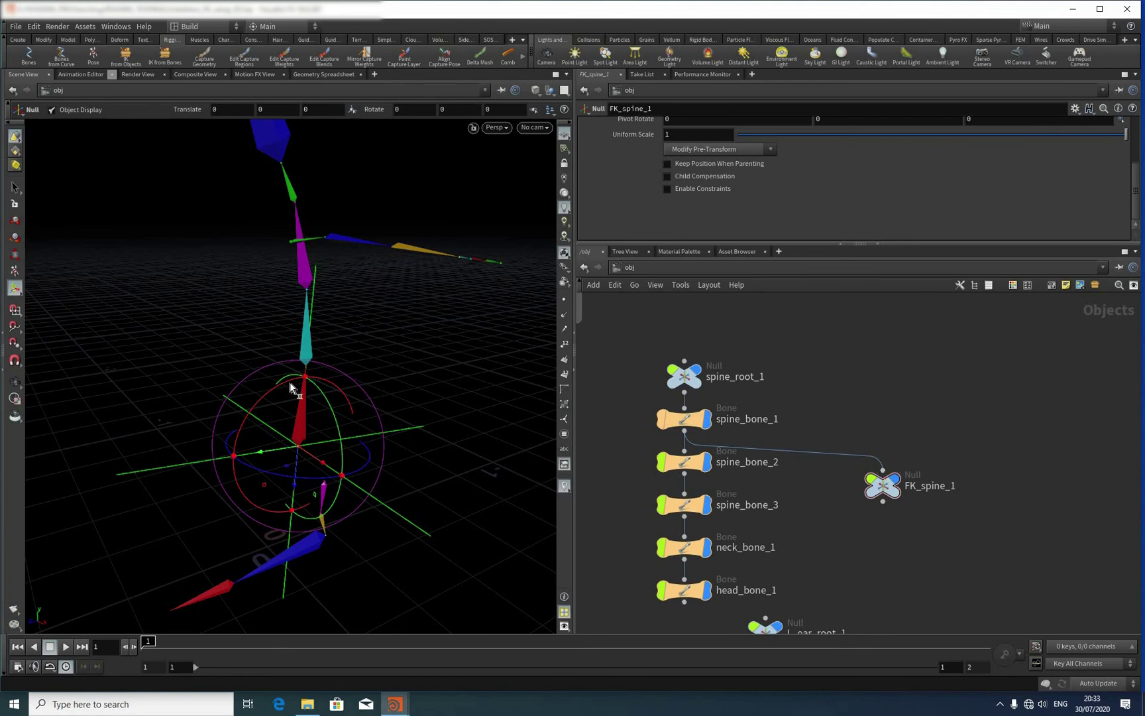
{"action": "left_click_drag", "start_coordinate": [684, 393], "coordinate": [882, 469]}
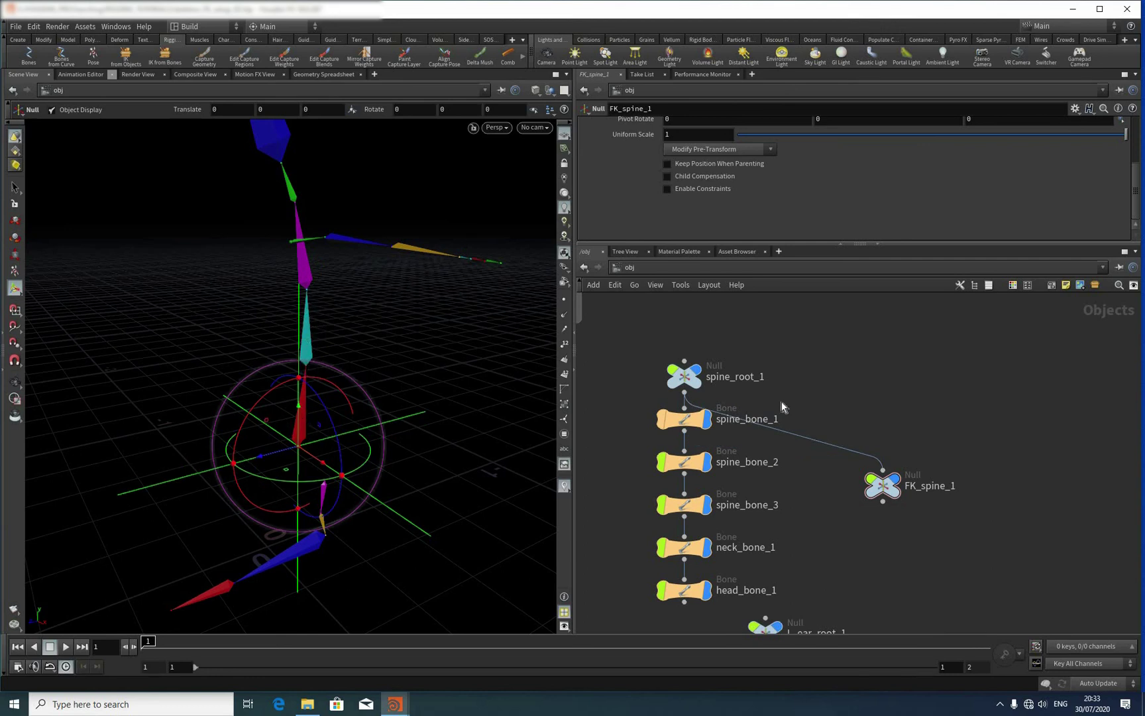
{"action": "key", "text": "ctrl+z"}
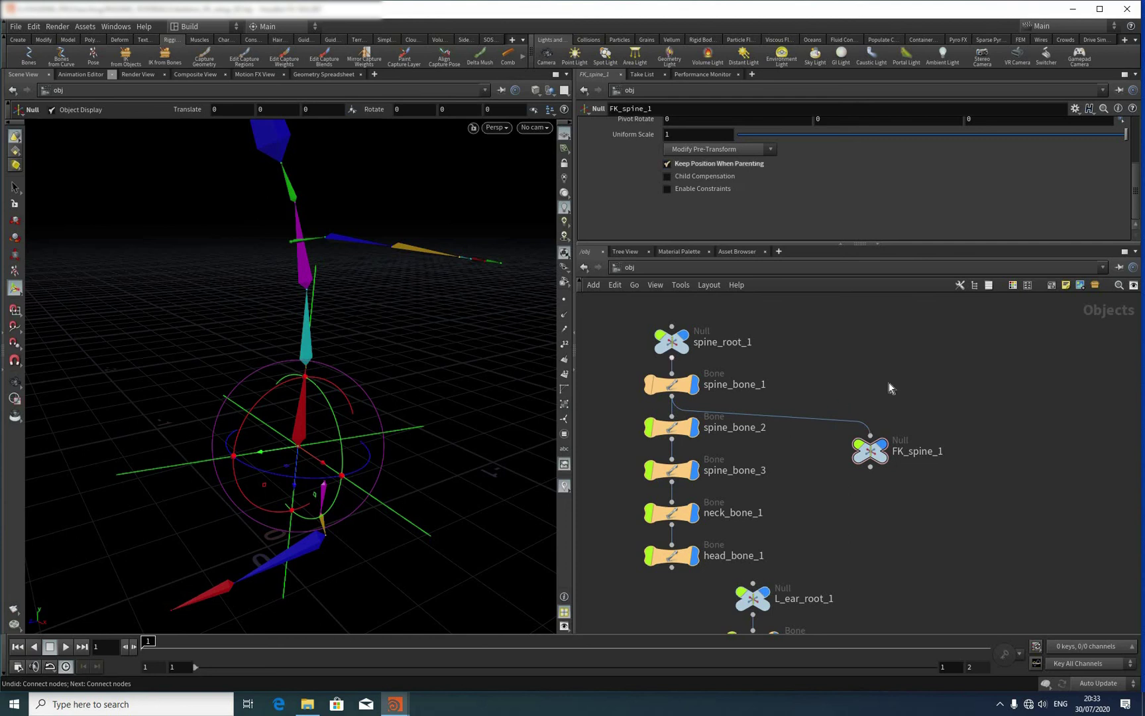
Step: With Keep Position When Parenting enabled, reparent FK_spine_1 to spine_root_1 and place its node closer to the level of spine_bone_1
{"action": "left_click_drag", "start_coordinate": [870, 436], "coordinate": [672, 358]}
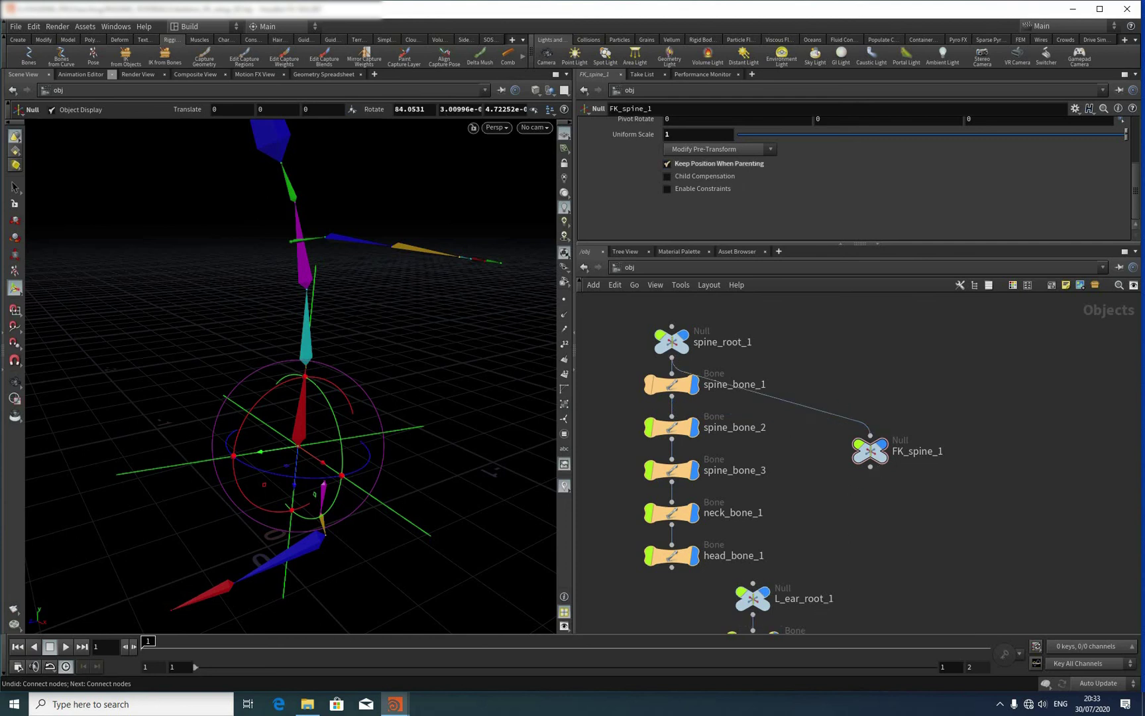
{"action": "middle_click_drag", "start_coordinate": [1005, 398], "coordinate": [983, 458]}
{"action": "left_click", "coordinate": [821, 483]}
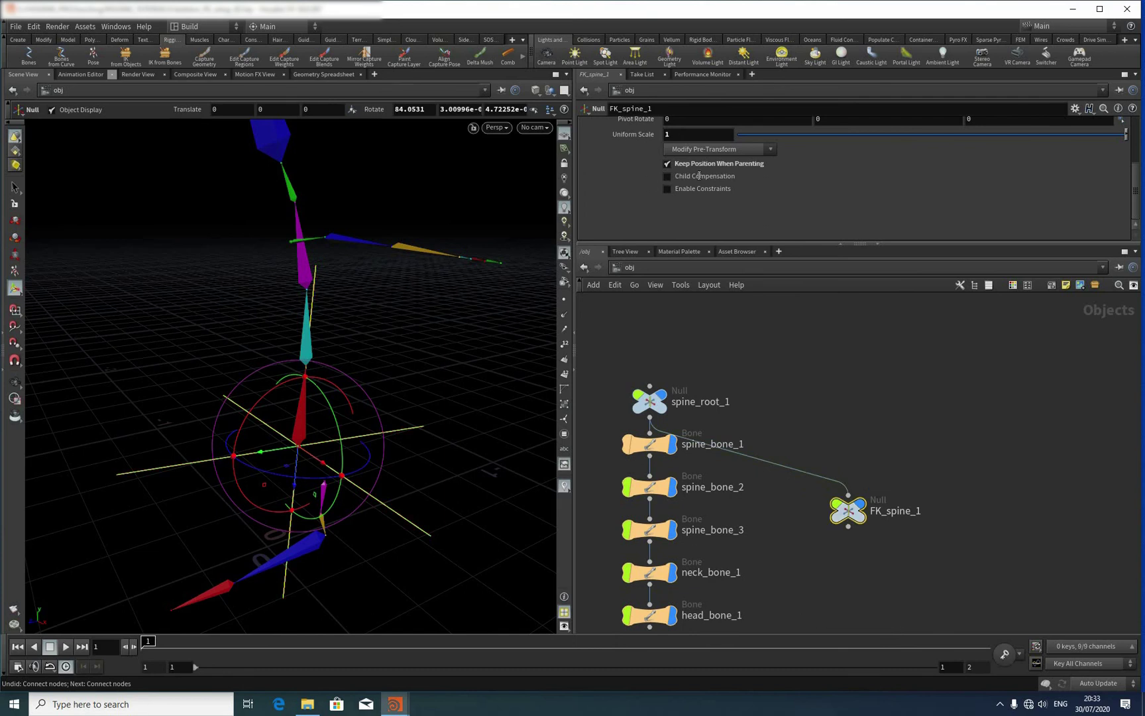
{"action": "scroll", "coordinate": [1087, 169], "scroll_direction": "up", "scroll_amount": 3}
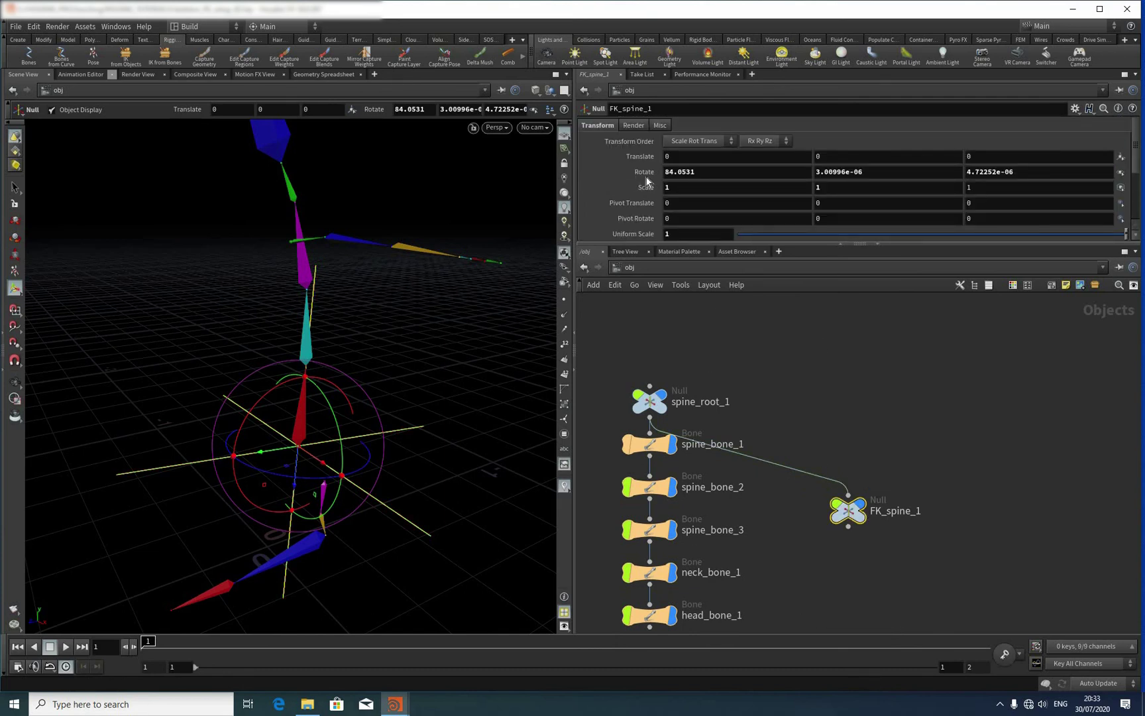
{"action": "left_click_drag", "start_coordinate": [848, 509], "coordinate": [847, 459]}
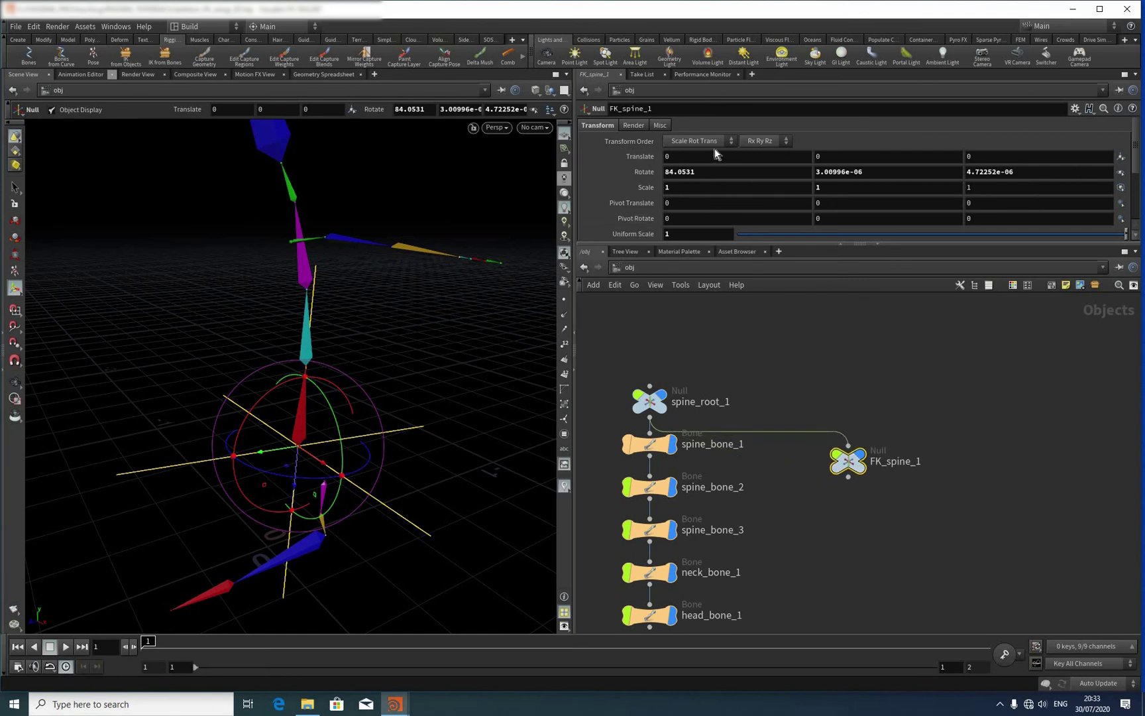
Step: Apply Clean Transform to FK_spine_1 to move its rotation into the pre-transform
{"action": "scroll", "coordinate": [715, 149], "scroll_direction": "down", "scroll_amount": 3}
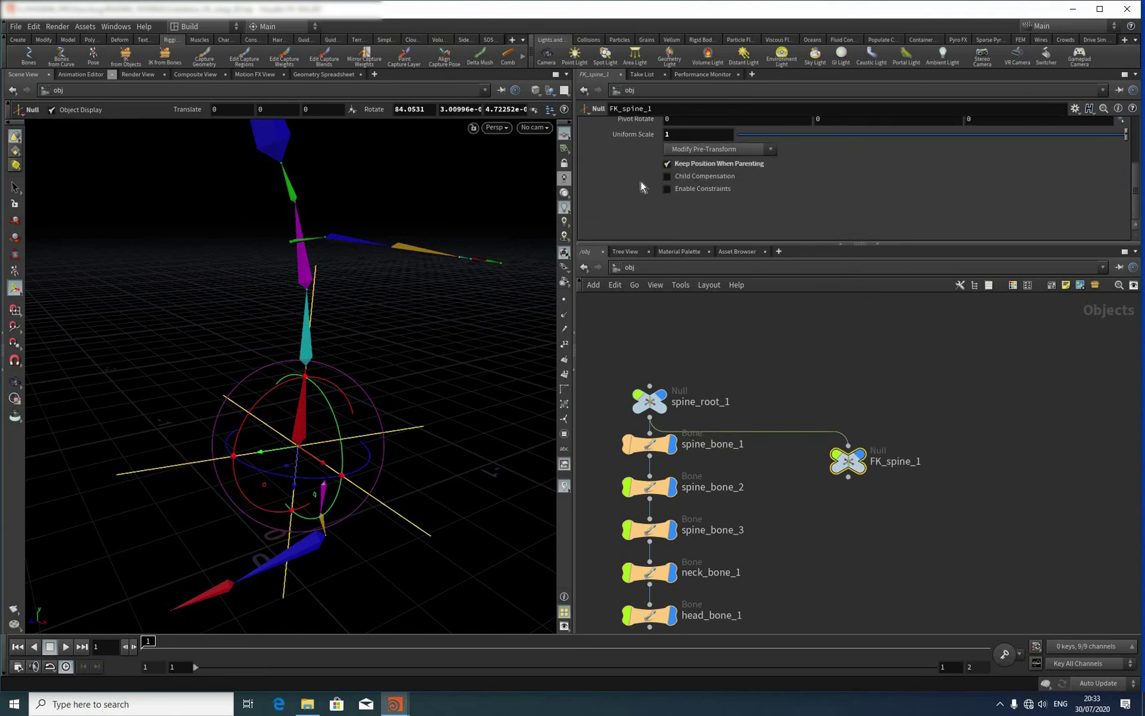
{"action": "left_click", "coordinate": [703, 151]}
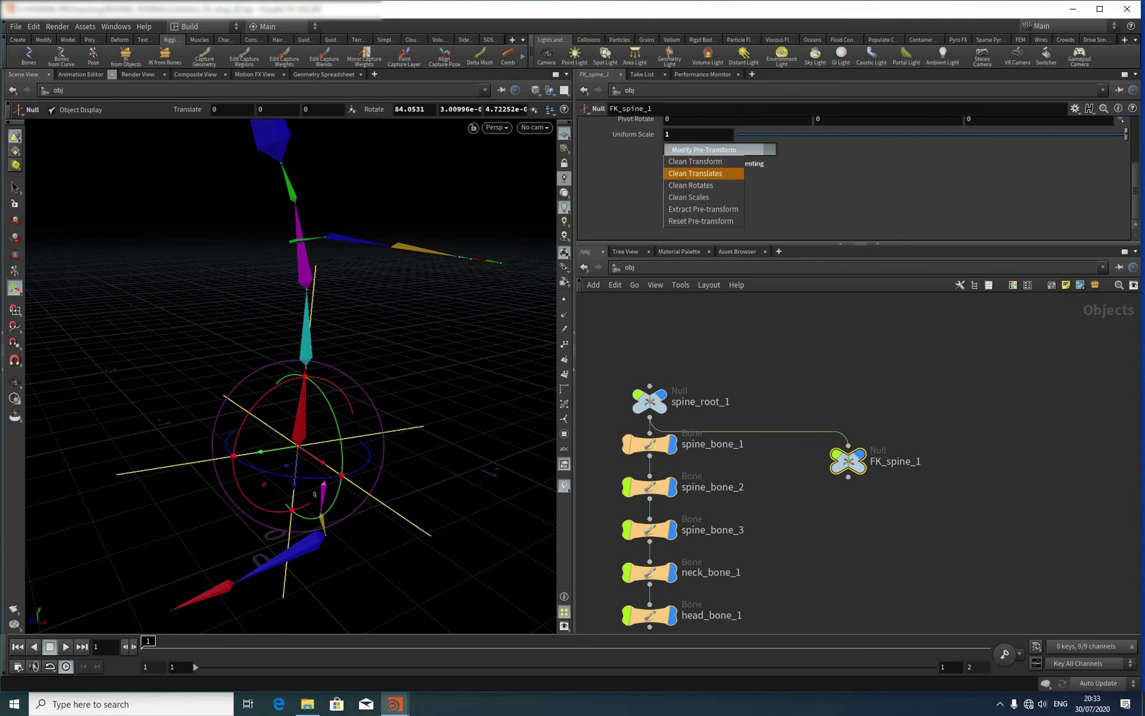
{"action": "left_click", "coordinate": [702, 161]}
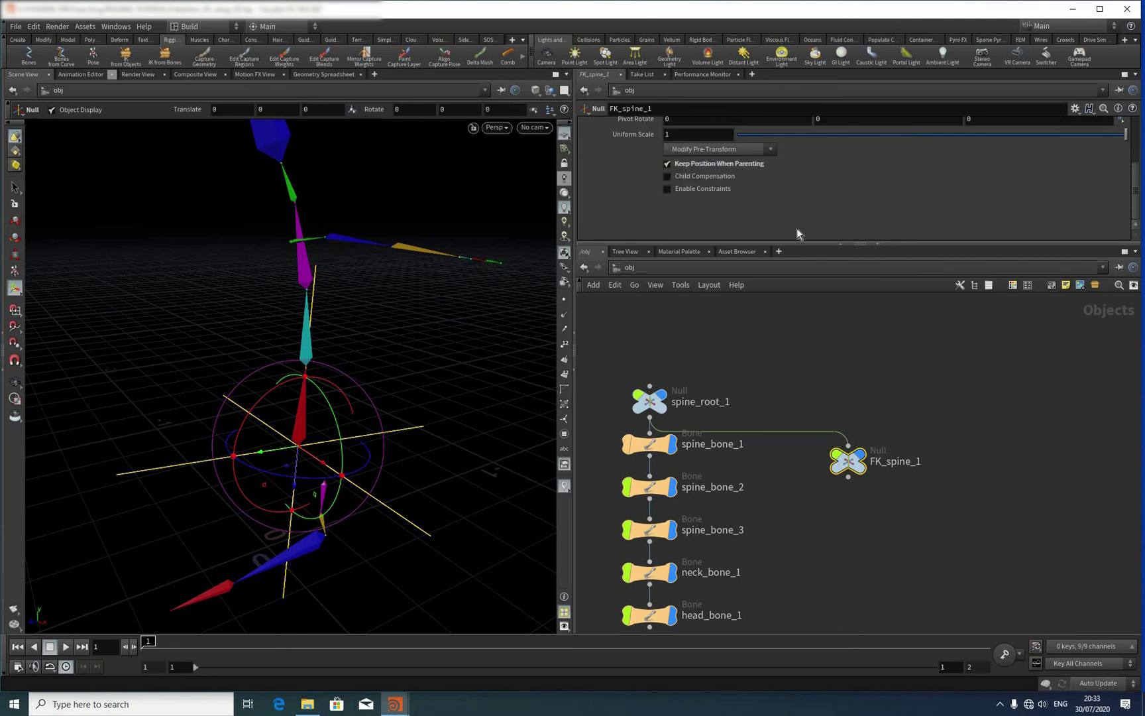
{"action": "left_click", "coordinate": [867, 455]}
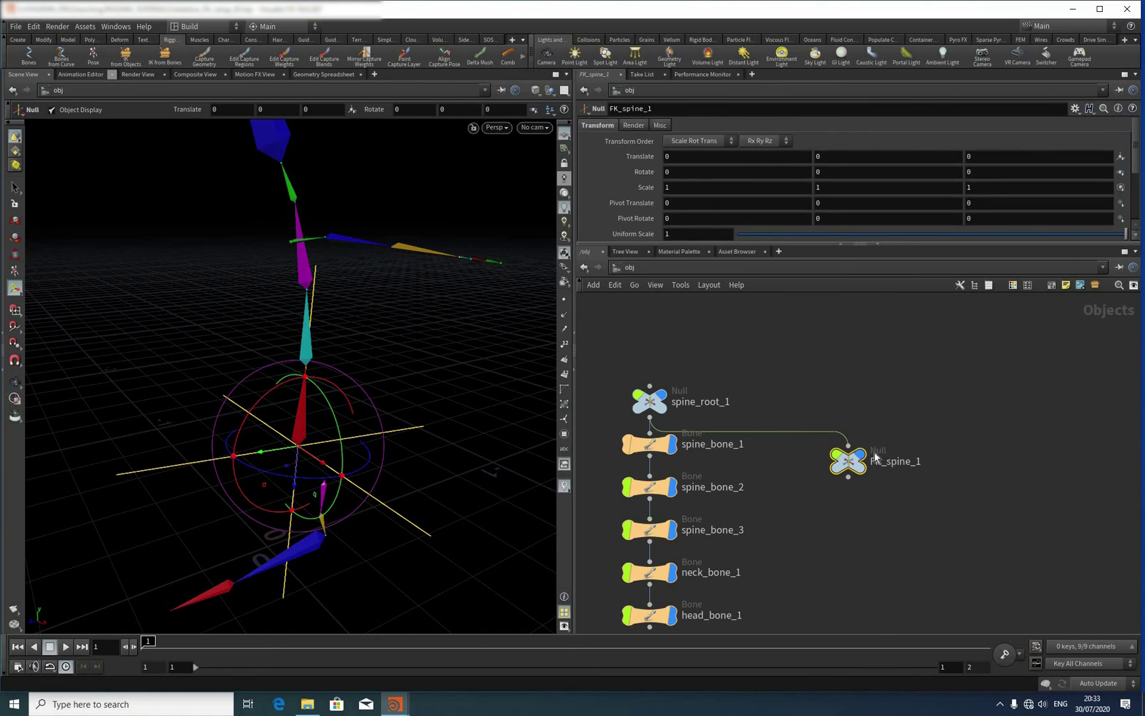
Step: Copy FK_spine_1's Rotate parameter and paste it as relative references into spine_bone_1's Rotate
{"action": "middle_click_drag", "start_coordinate": [853, 468], "coordinate": [879, 460]}
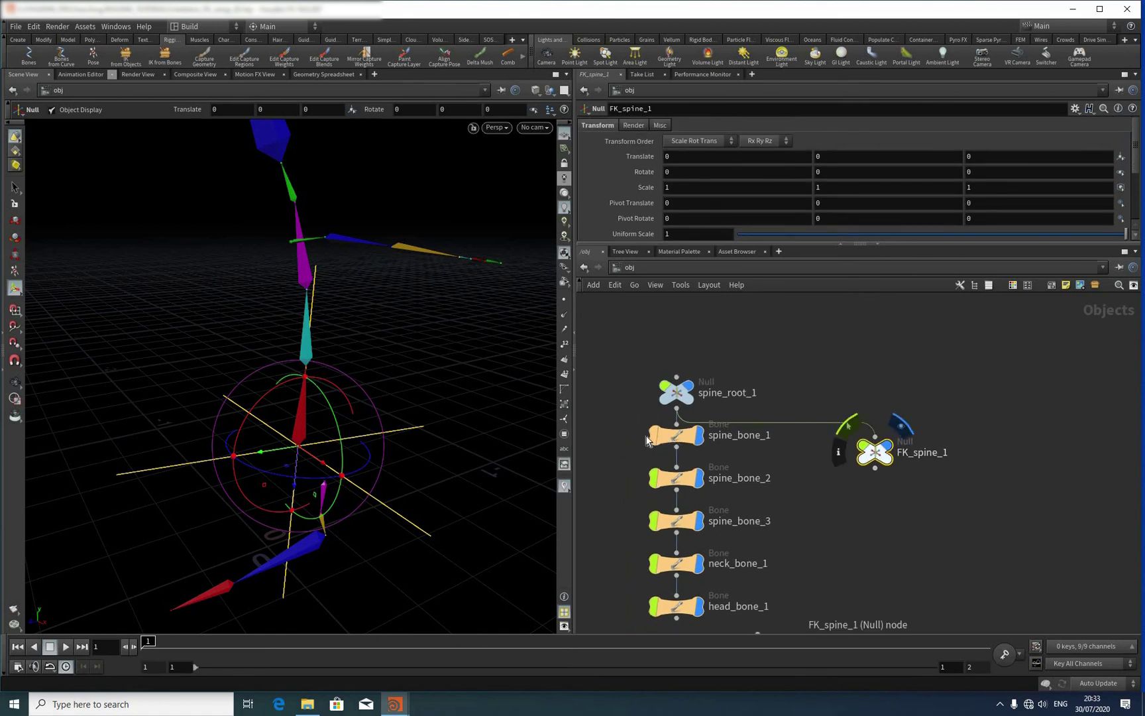
{"action": "left_click", "coordinate": [675, 436]}
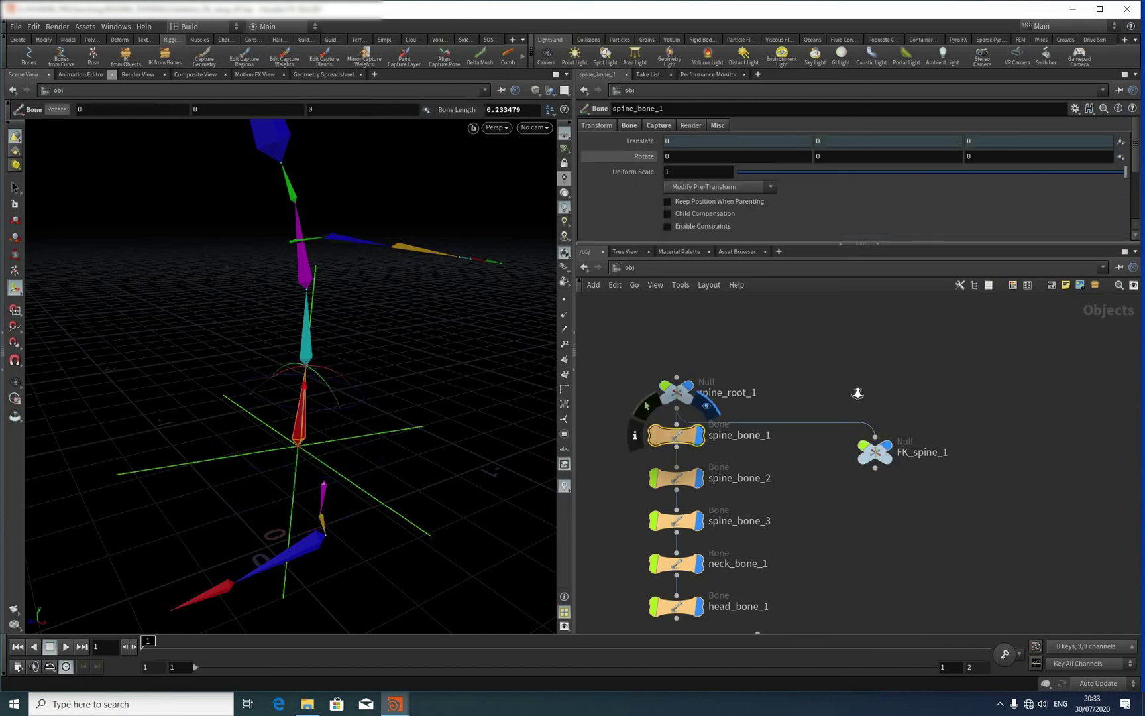
{"action": "middle_click_drag", "start_coordinate": [858, 473], "coordinate": [847, 494]}
{"action": "scroll", "coordinate": [712, 306], "scroll_direction": "down", "scroll_amount": 1}
{"action": "left_click", "coordinate": [863, 472]}
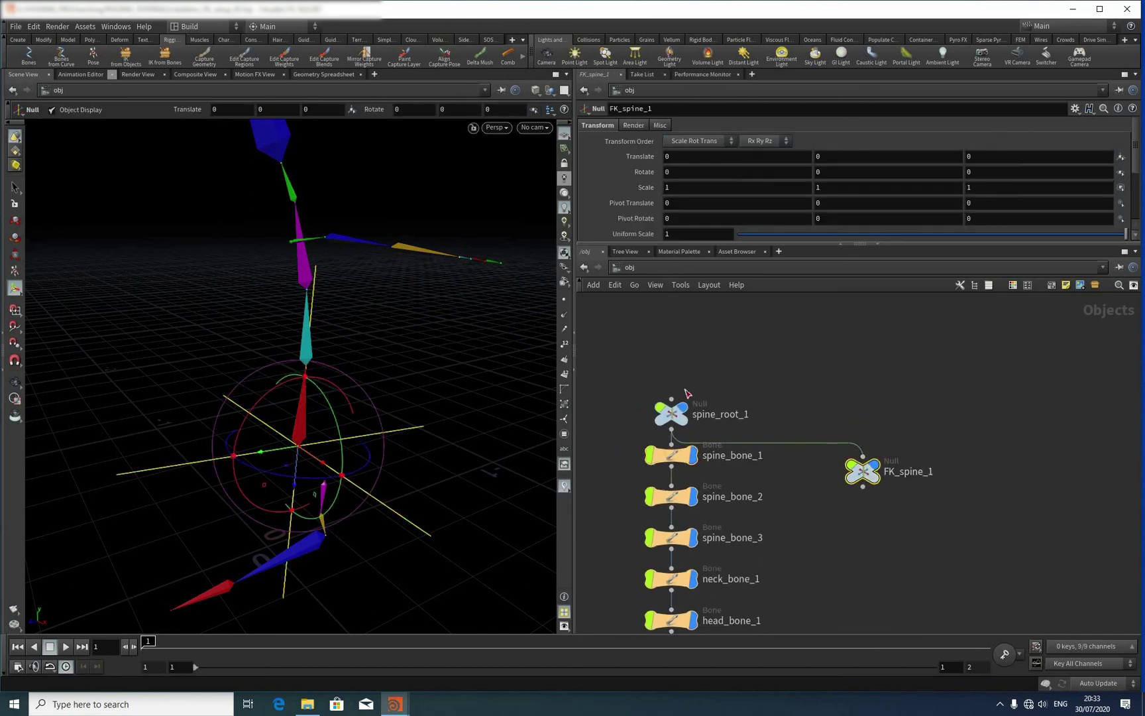
{"action": "right_click", "coordinate": [640, 174]}
{"action": "left_click", "coordinate": [636, 157]}
{"action": "left_click", "coordinate": [673, 454]}
{"action": "right_click", "coordinate": [636, 157]}
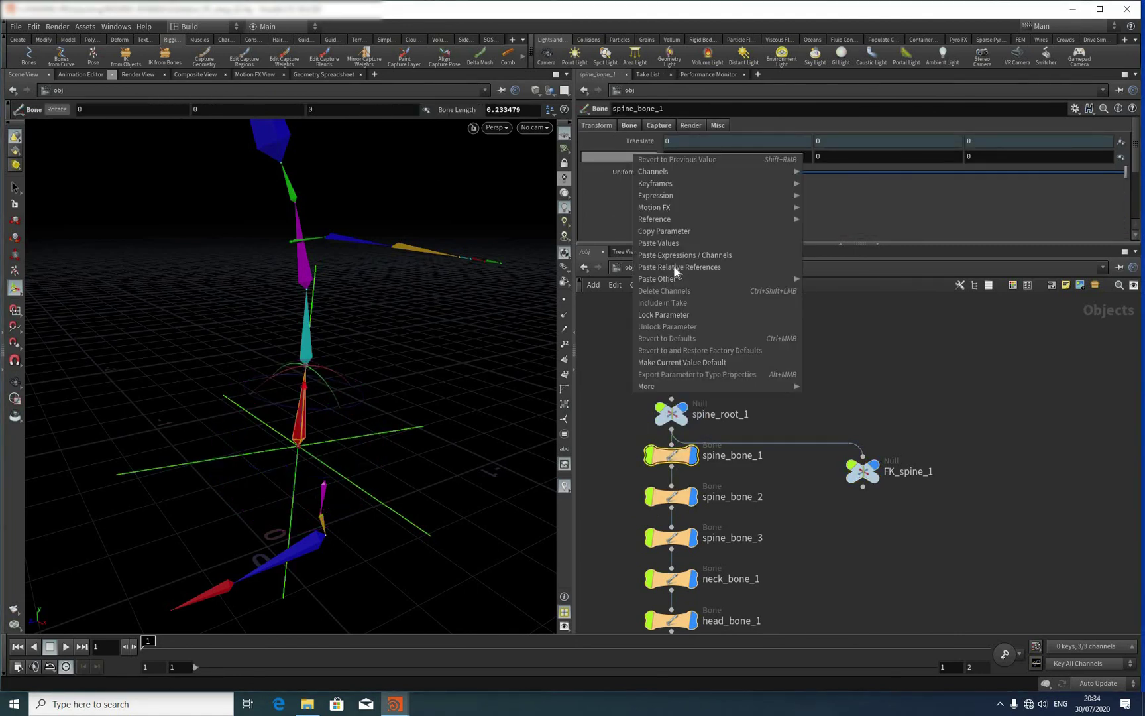
{"action": "key", "text": "Down"}
{"action": "key", "text": "Down"}
{"action": "key", "text": "Return"}
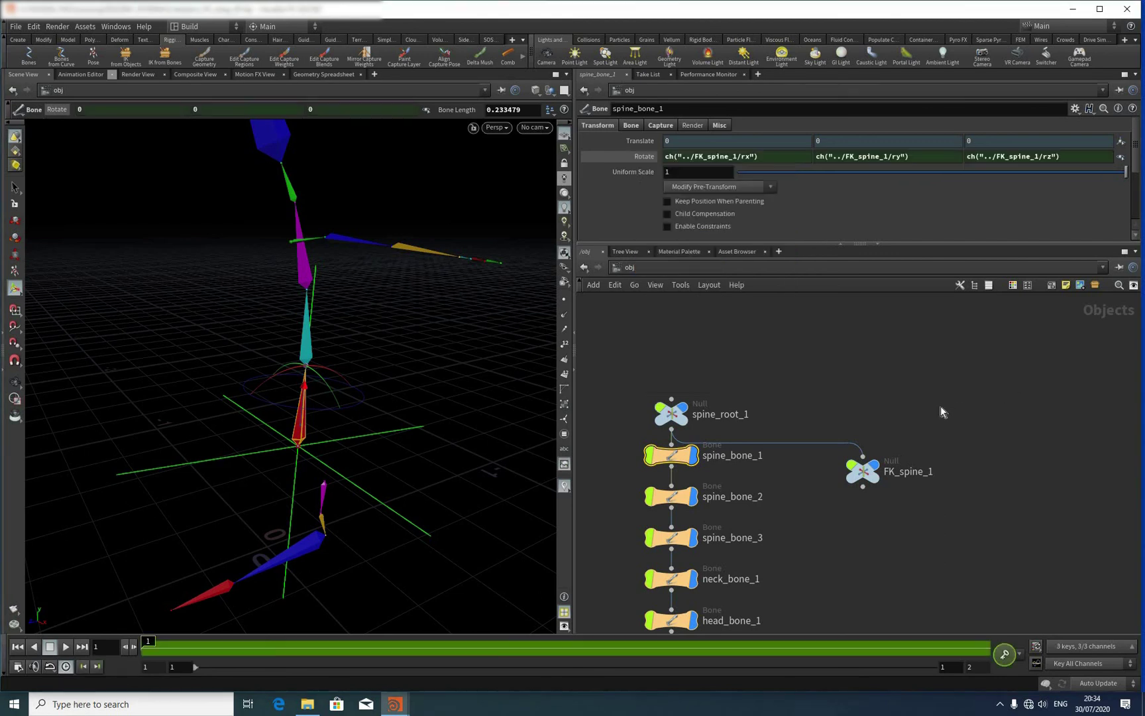
Step: Test the control by rotating FK_spine_1 in the viewport, and undo the rotation
{"action": "left_click", "coordinate": [921, 423]}
{"action": "middle_click_drag", "start_coordinate": [921, 423], "coordinate": [976, 379]}
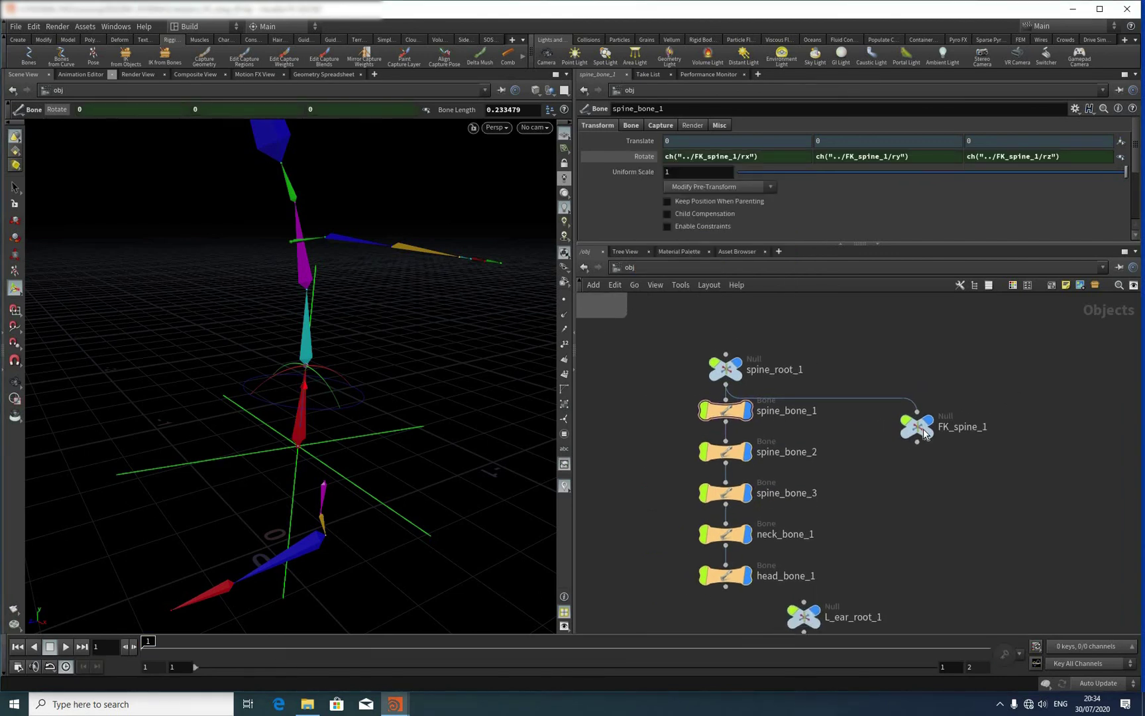
{"action": "left_click", "coordinate": [265, 402]}
{"action": "left_click_drag", "start_coordinate": [322, 401], "coordinate": [397, 351]}
{"action": "key", "text": "ctrl+z"}
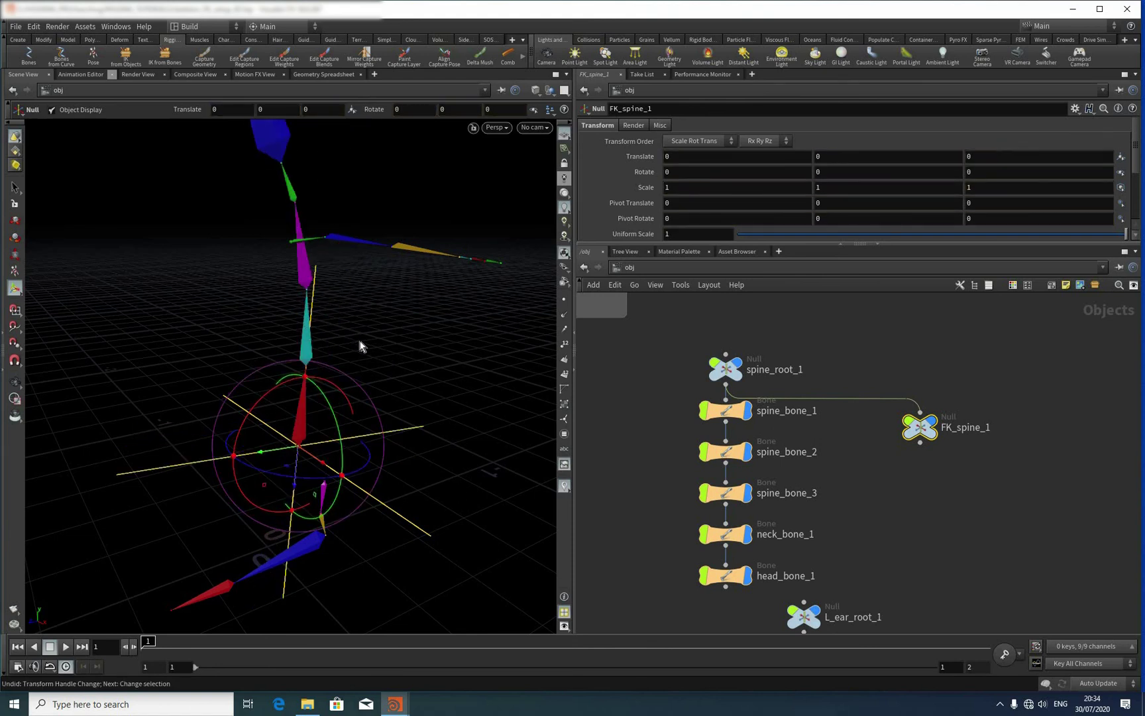
{"action": "key", "text": "Escape"}
{"action": "key", "text": "r"}
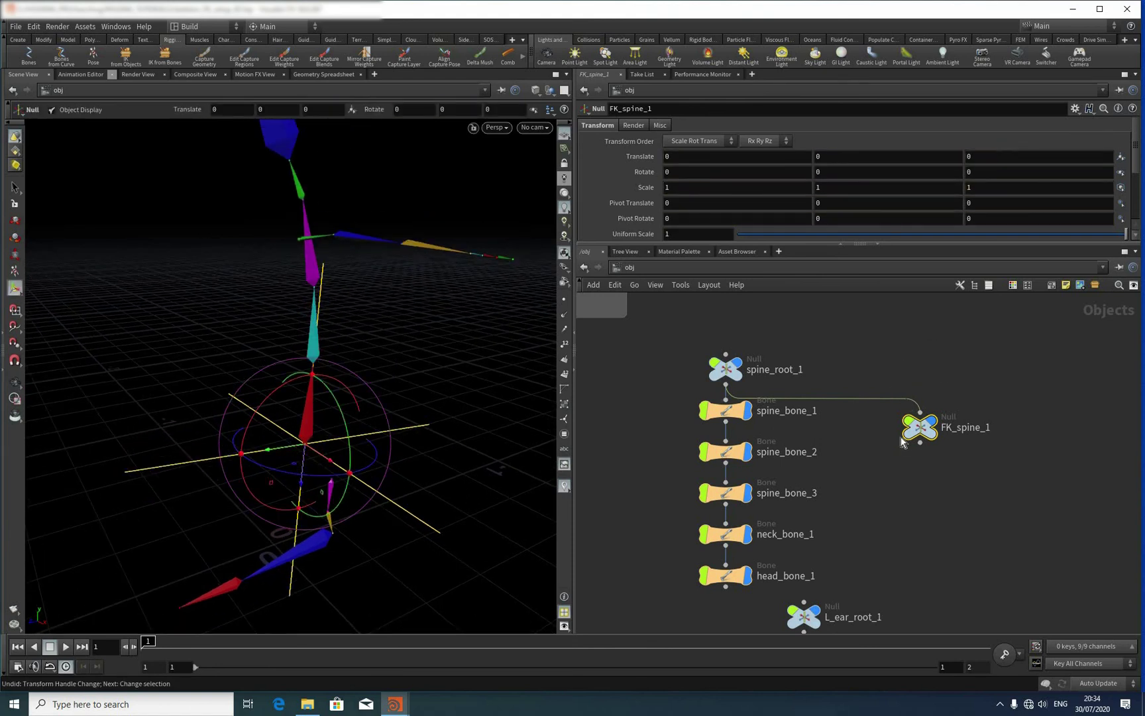
Step: Examine FK_spine_1's transform parameters, from the translate, rotate and scale values down to the parenting options
{"action": "middle_click_drag", "start_coordinate": [901, 442], "coordinate": [879, 456]}
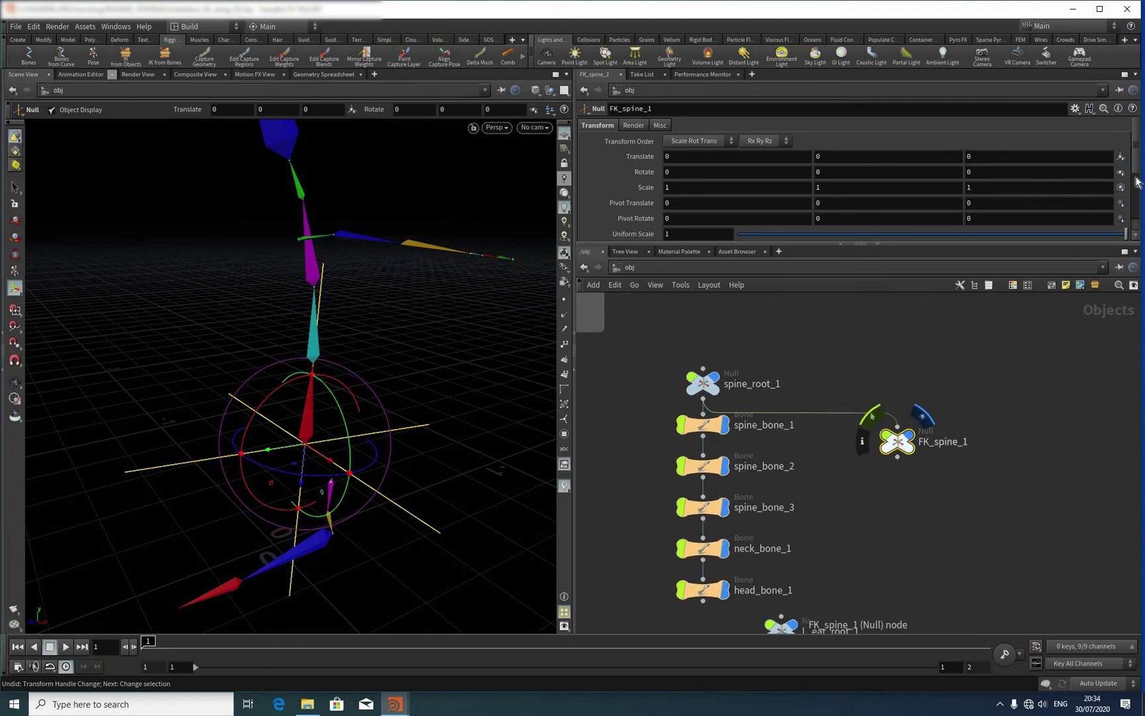
{"action": "left_click_drag", "start_coordinate": [1137, 156], "coordinate": [956, 310]}
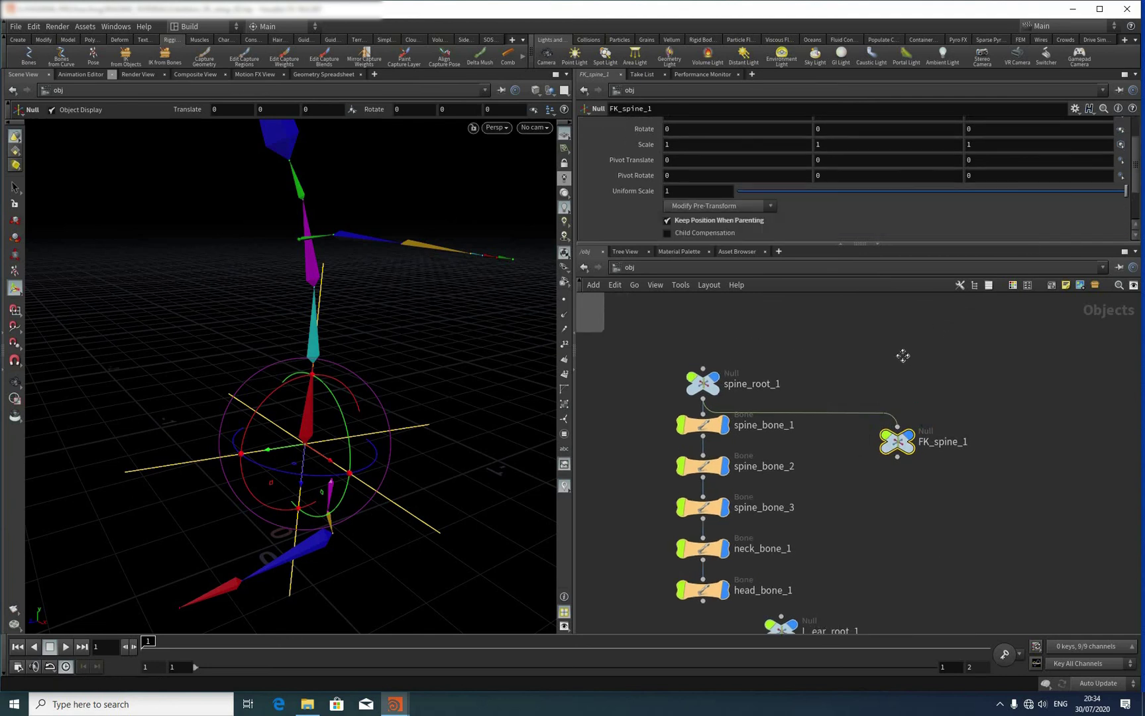
{"action": "left_click", "coordinate": [906, 446]}
{"action": "middle_click_drag", "start_coordinate": [907, 438], "coordinate": [894, 451]}
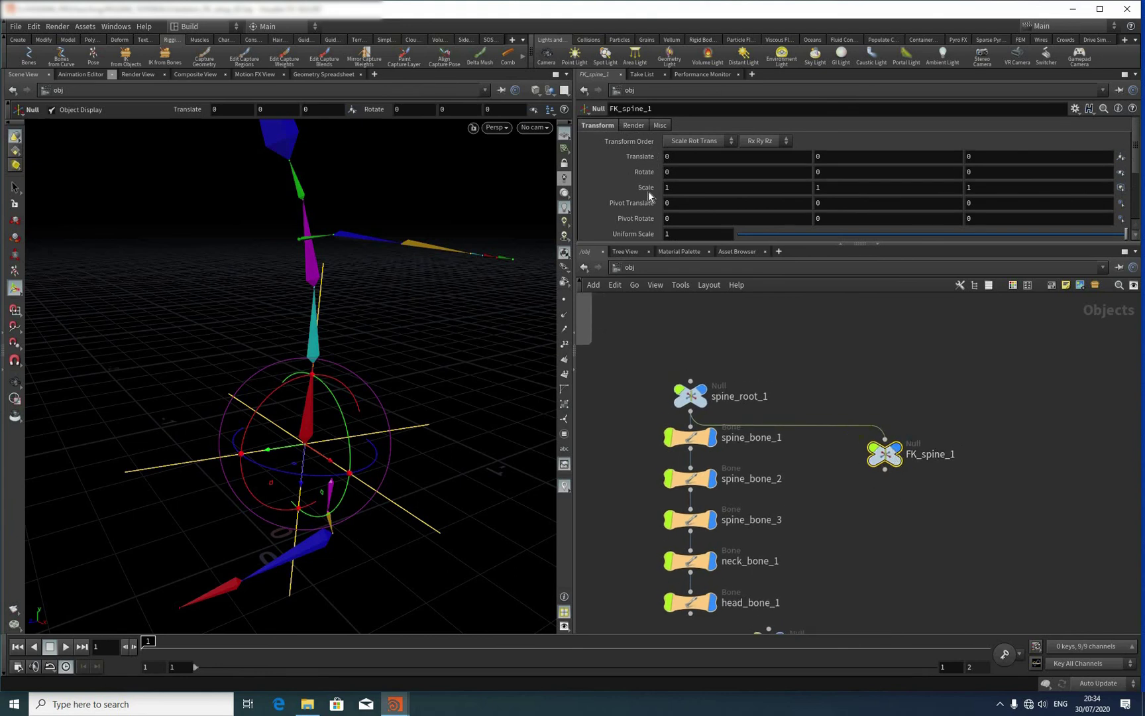
{"action": "left_click", "coordinate": [640, 157]}
{"action": "left_click_drag", "start_coordinate": [1136, 165], "coordinate": [1136, 213]}
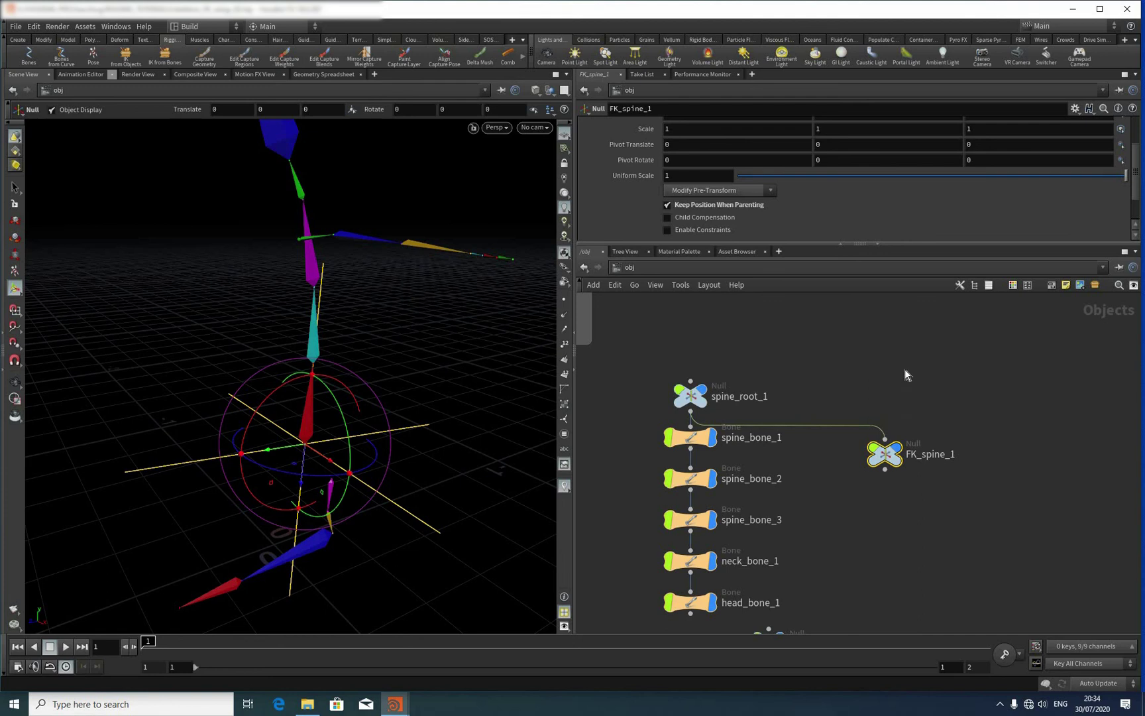
{"action": "scroll", "coordinate": [651, 143], "scroll_direction": "up", "scroll_amount": 3}
{"action": "scroll", "coordinate": [635, 156], "scroll_direction": "up", "scroll_amount": 2}
{"action": "scroll", "coordinate": [636, 156], "scroll_direction": "down", "scroll_amount": 2}
Step: Lock the Translate and Scale parameters of FK_spine_1
{"action": "right_click", "coordinate": [634, 157]}
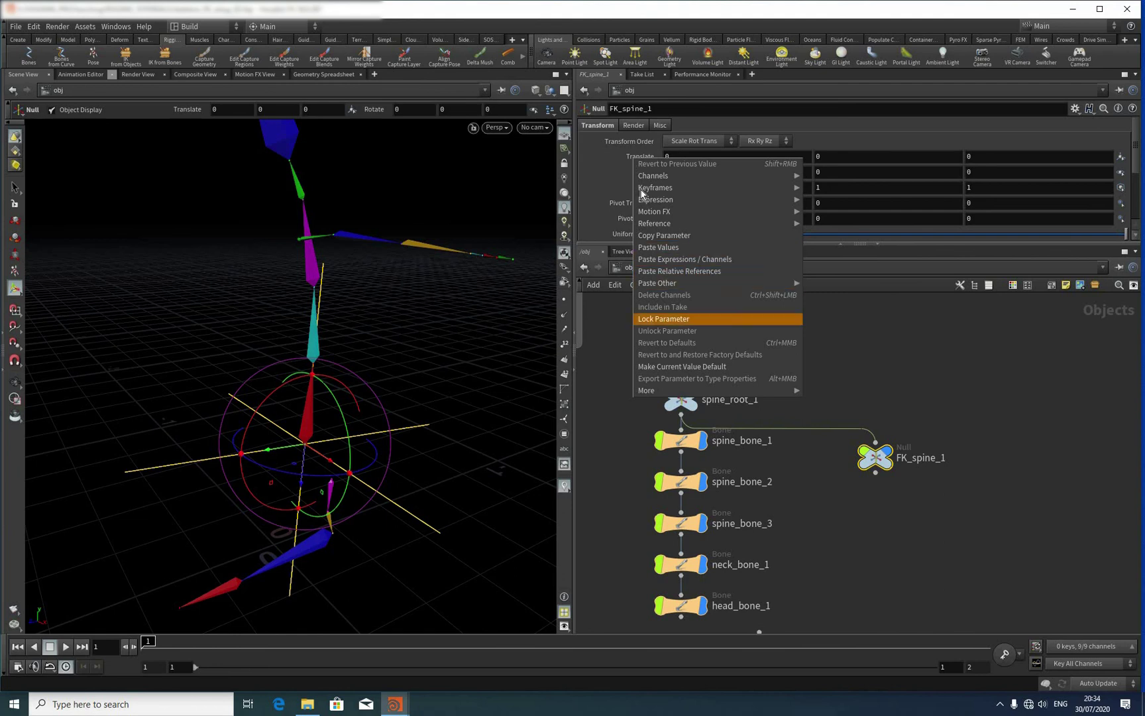
{"action": "left_click", "coordinate": [664, 318]}
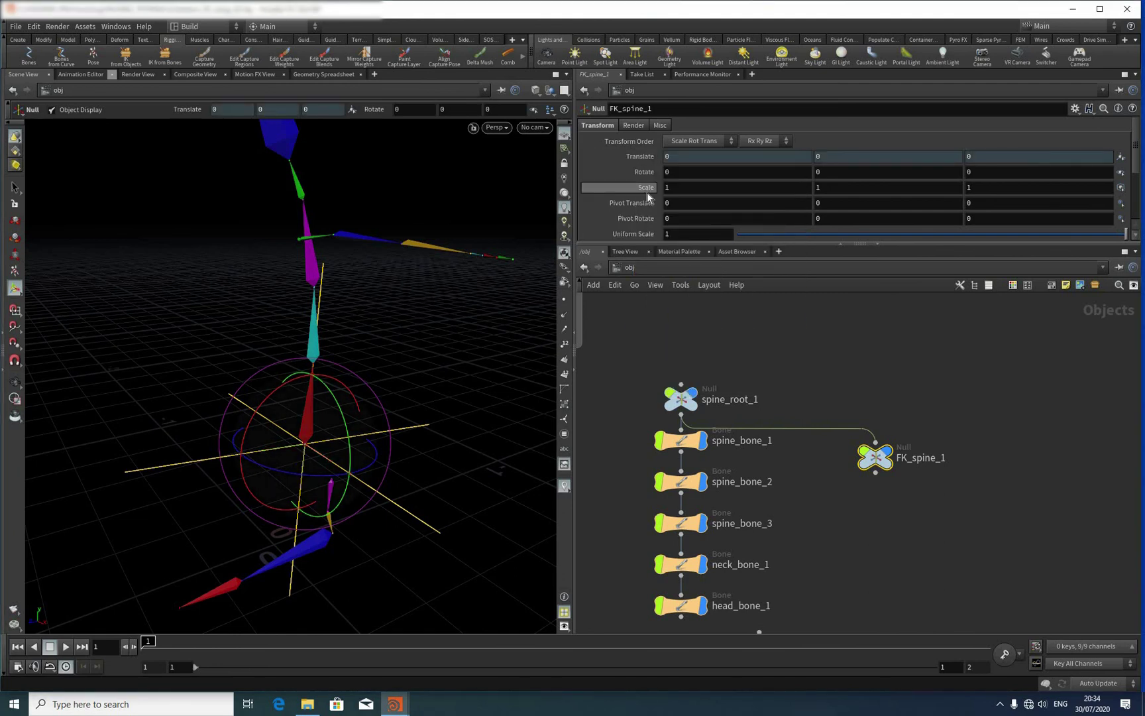
{"action": "right_click", "coordinate": [642, 189]}
{"action": "left_click", "coordinate": [676, 350]}
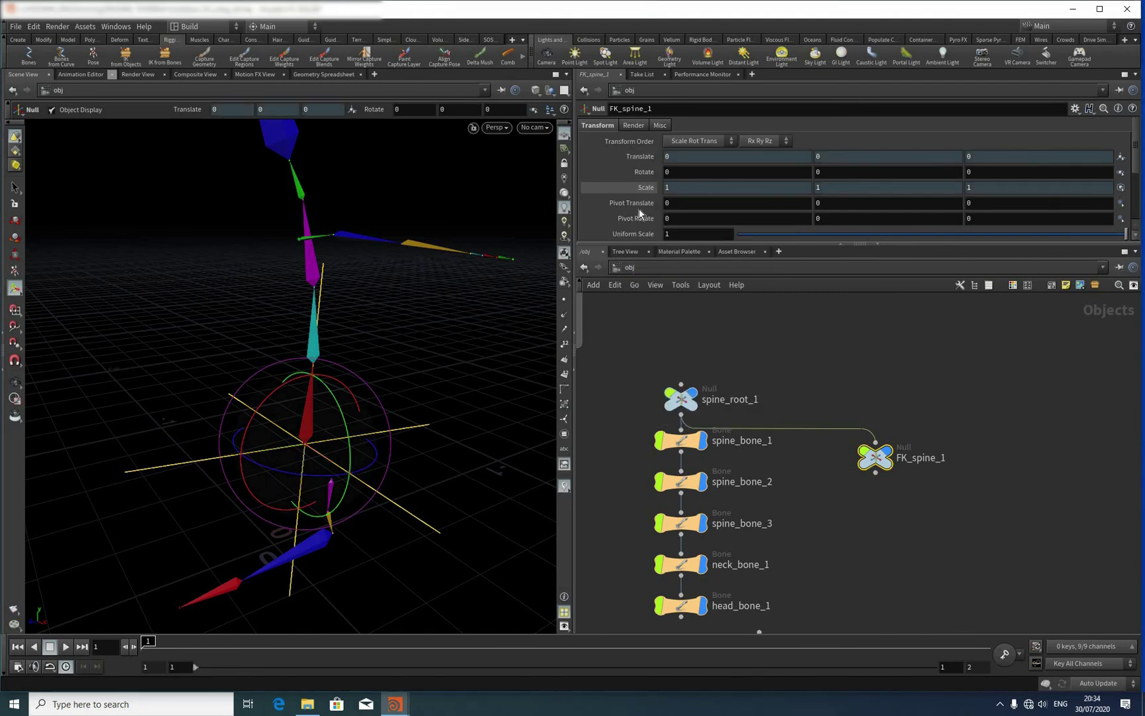
Step: Lock the Pivot Translate, Pivot Rotate and Uniform Scale parameters of FK_spine_1
{"action": "right_click", "coordinate": [641, 203]}
{"action": "left_click", "coordinate": [692, 368]}
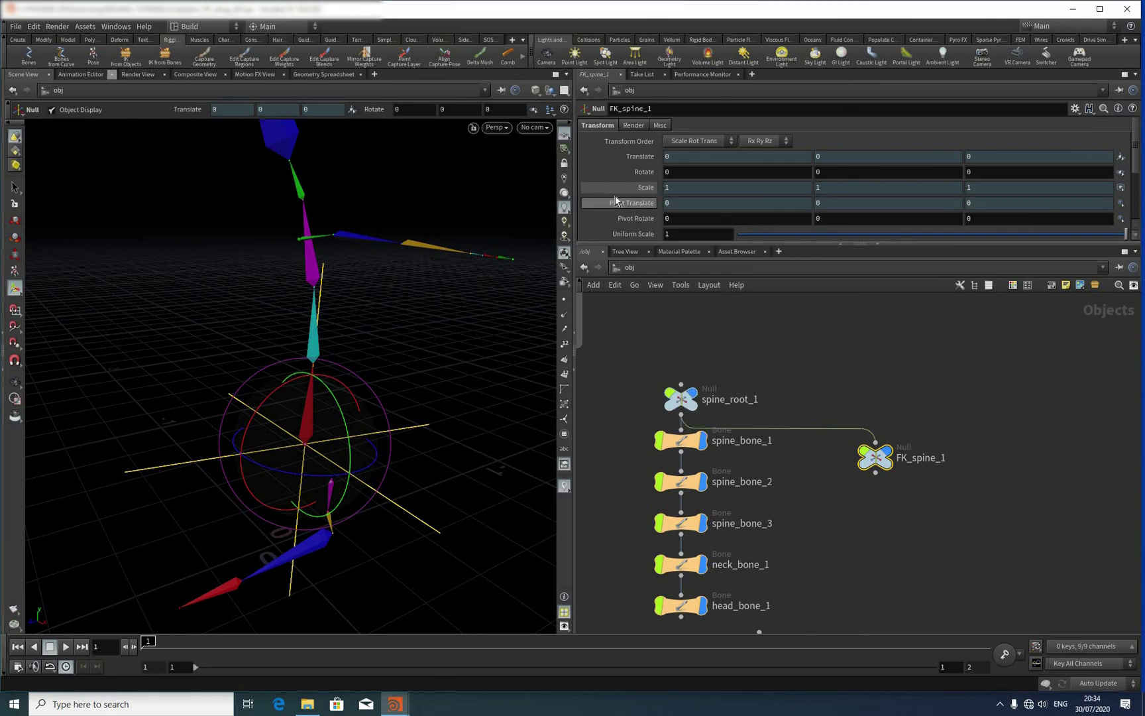
{"action": "right_click", "coordinate": [634, 217]}
{"action": "left_click", "coordinate": [669, 380]}
{"action": "scroll", "coordinate": [660, 219], "scroll_direction": "down", "scroll_amount": 3}
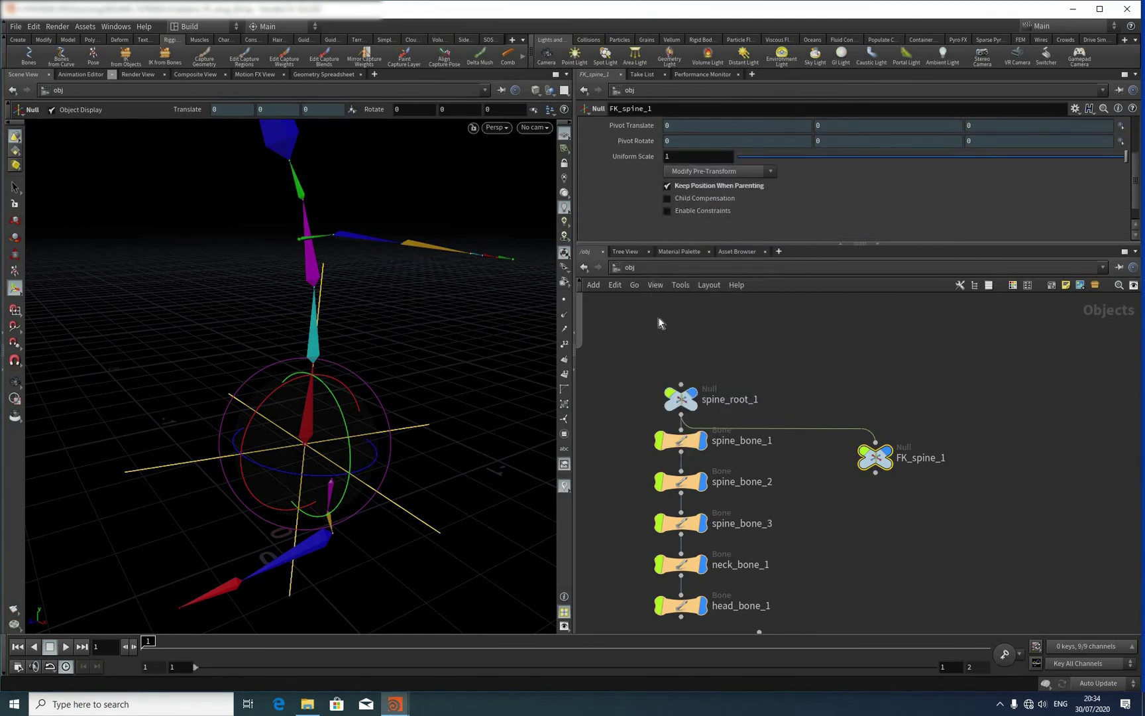
{"action": "scroll", "coordinate": [642, 173], "scroll_direction": "up", "scroll_amount": 1}
{"action": "right_click", "coordinate": [641, 171]}
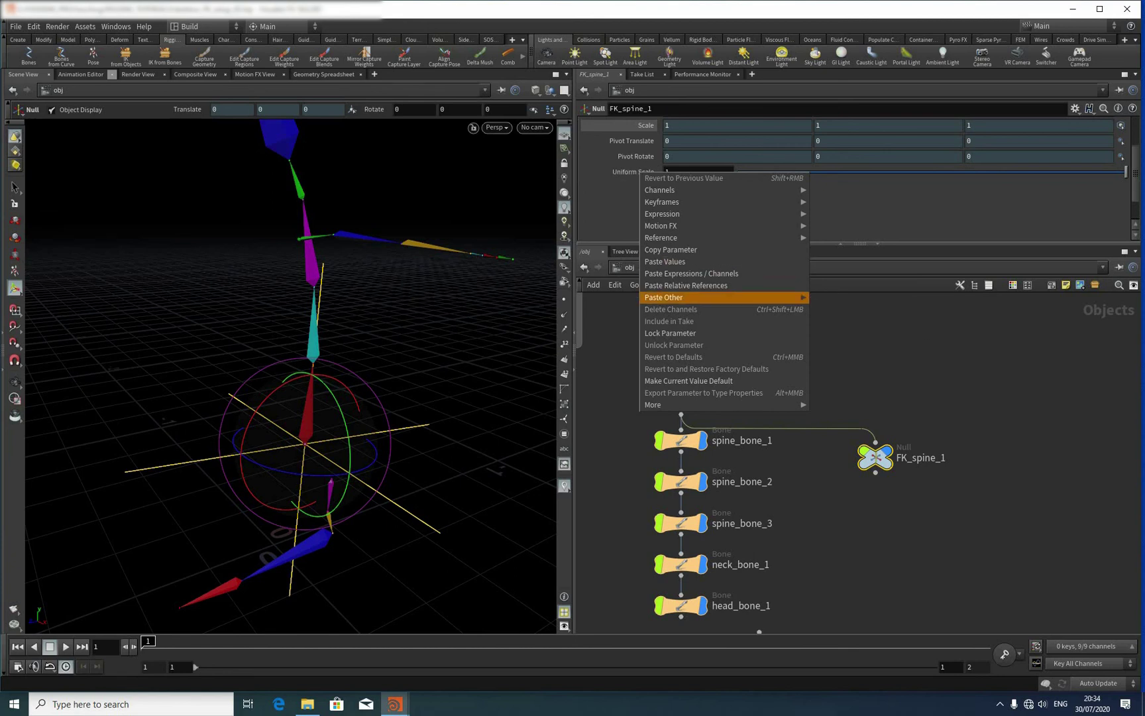
{"action": "left_click", "coordinate": [670, 332]}
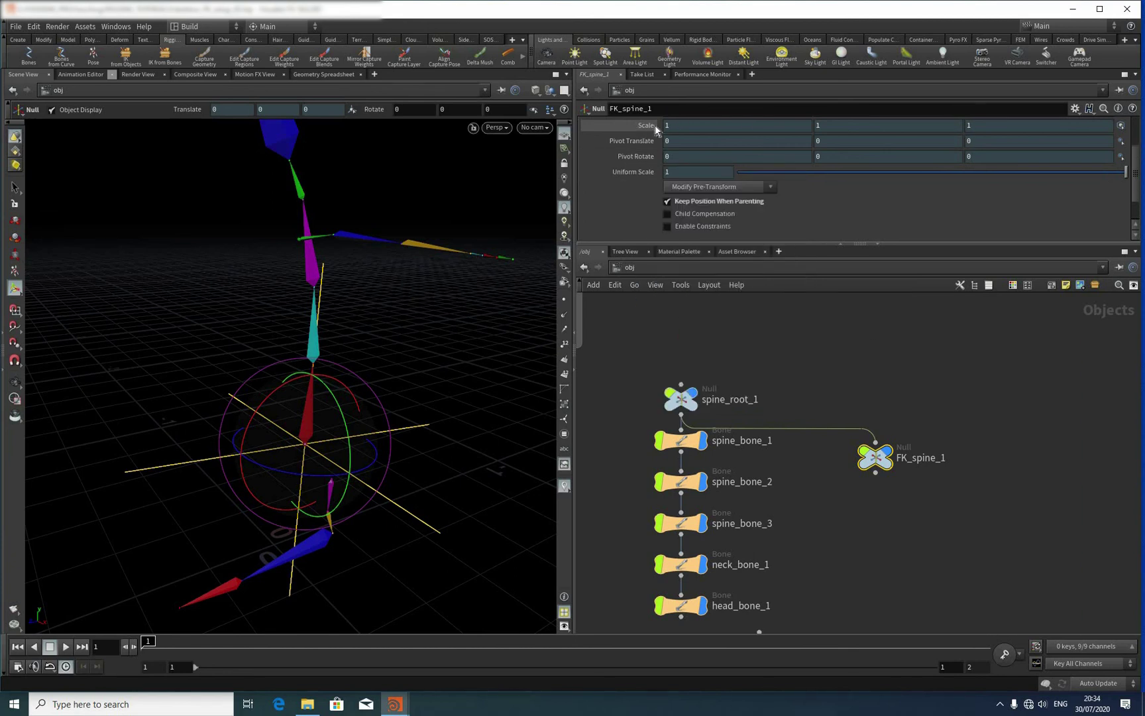
{"action": "scroll", "coordinate": [681, 159], "scroll_direction": "up", "scroll_amount": 4}
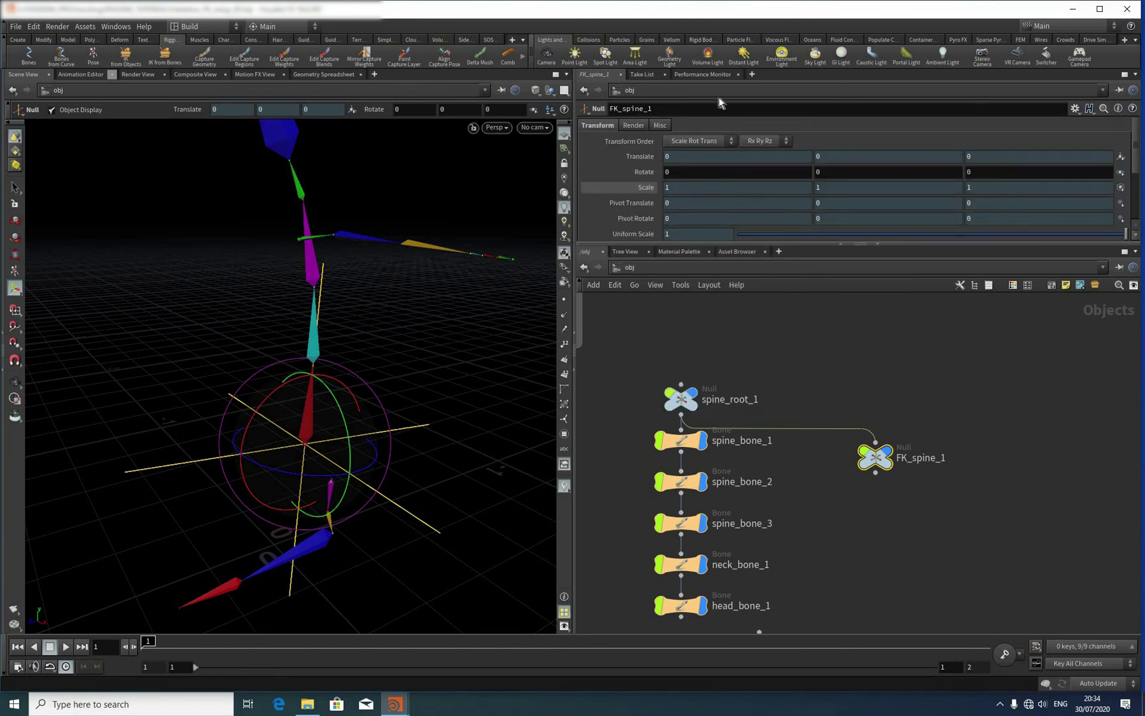
Step: Change FK_spine_1's wireframe color from green to the orange palette swatch
{"action": "left_click", "coordinate": [660, 125]}
{"action": "left_click", "coordinate": [676, 154]}
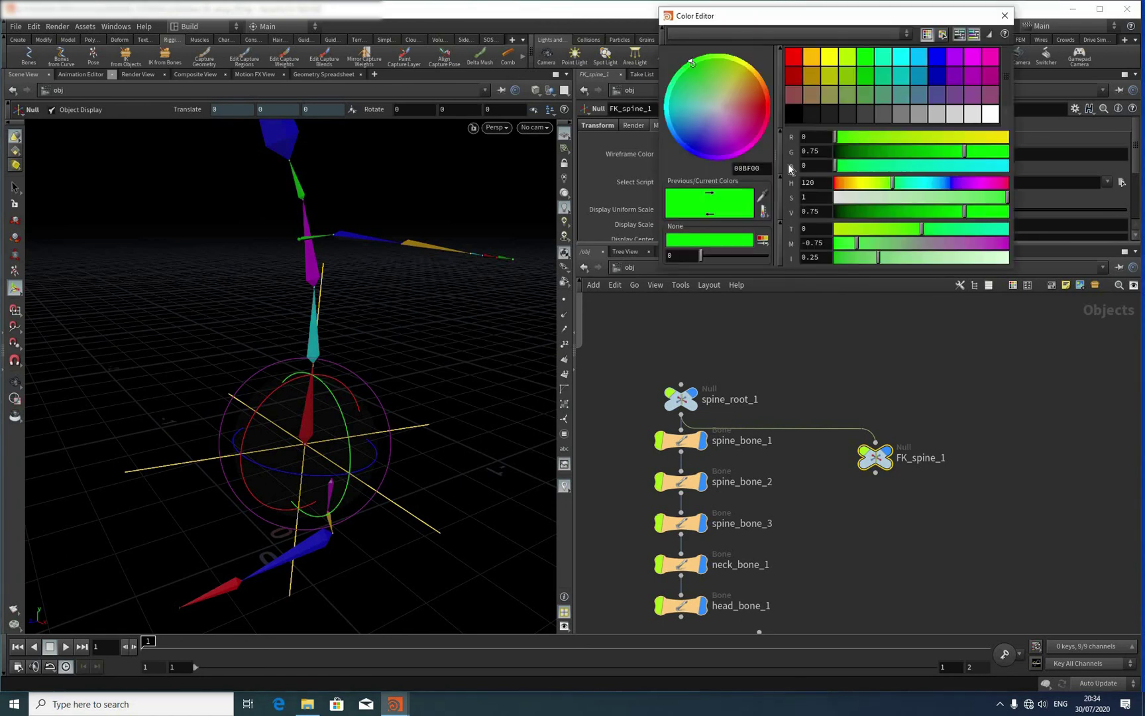
{"action": "left_click", "coordinate": [812, 57]}
{"action": "left_click", "coordinate": [1005, 14]}
Step: Set FK_spine_1's Control Type to Circles and its Orientation to XY plane
{"action": "scroll", "coordinate": [657, 219], "scroll_direction": "down", "scroll_amount": 3}
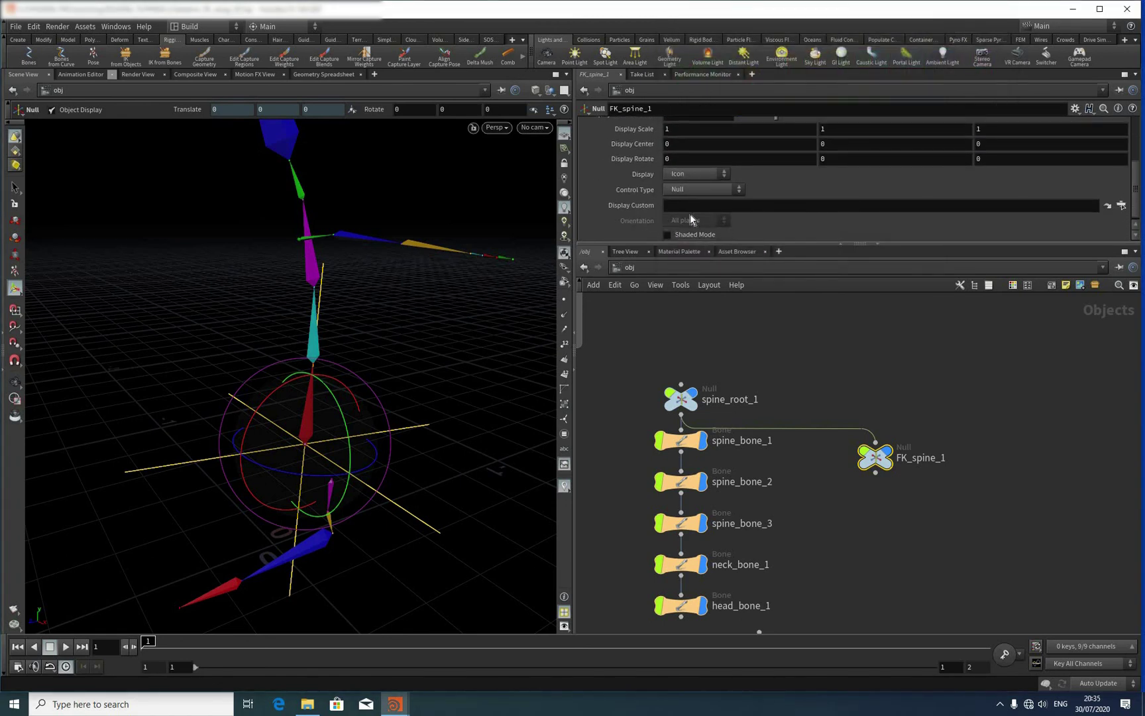
{"action": "left_click", "coordinate": [703, 189]}
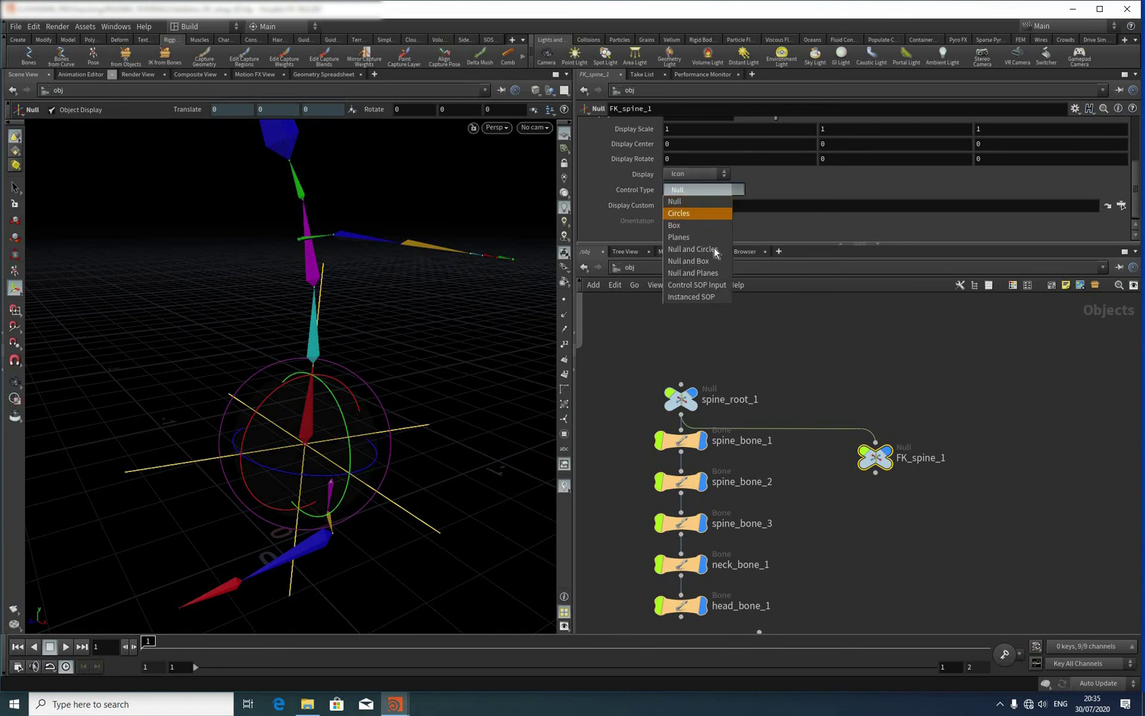
{"action": "left_click", "coordinate": [696, 213]}
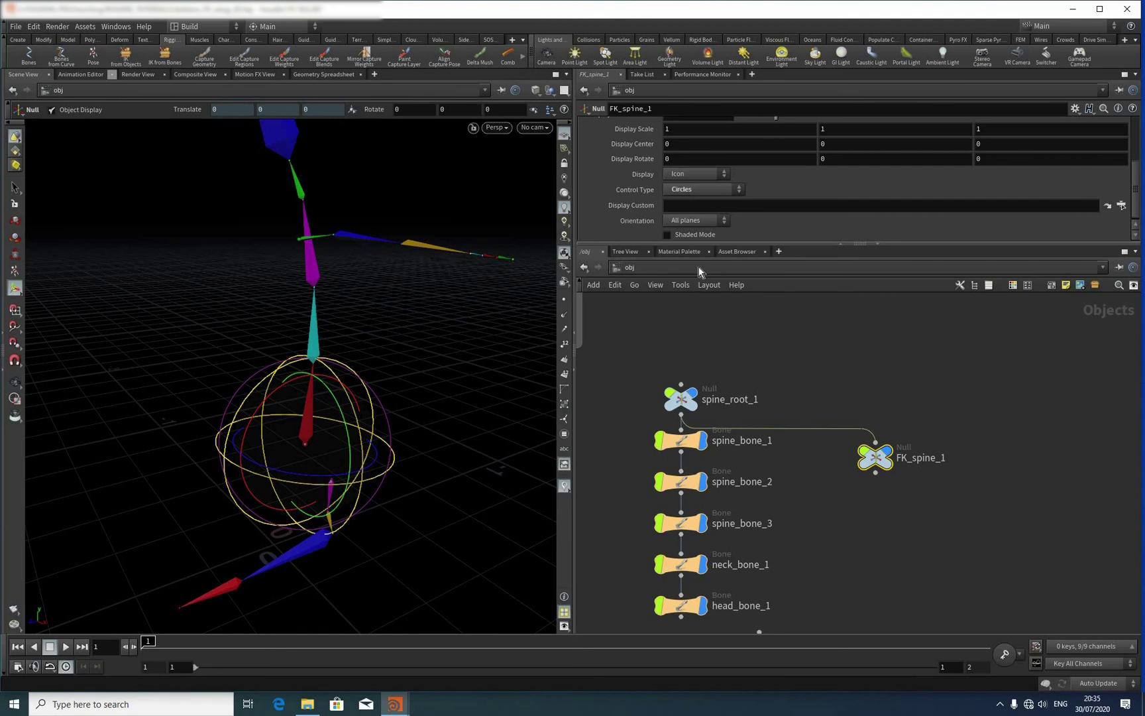
{"action": "left_click", "coordinate": [695, 221]}
{"action": "key", "text": "Down"}
{"action": "key", "text": "Down"}
{"action": "key", "text": "Down"}
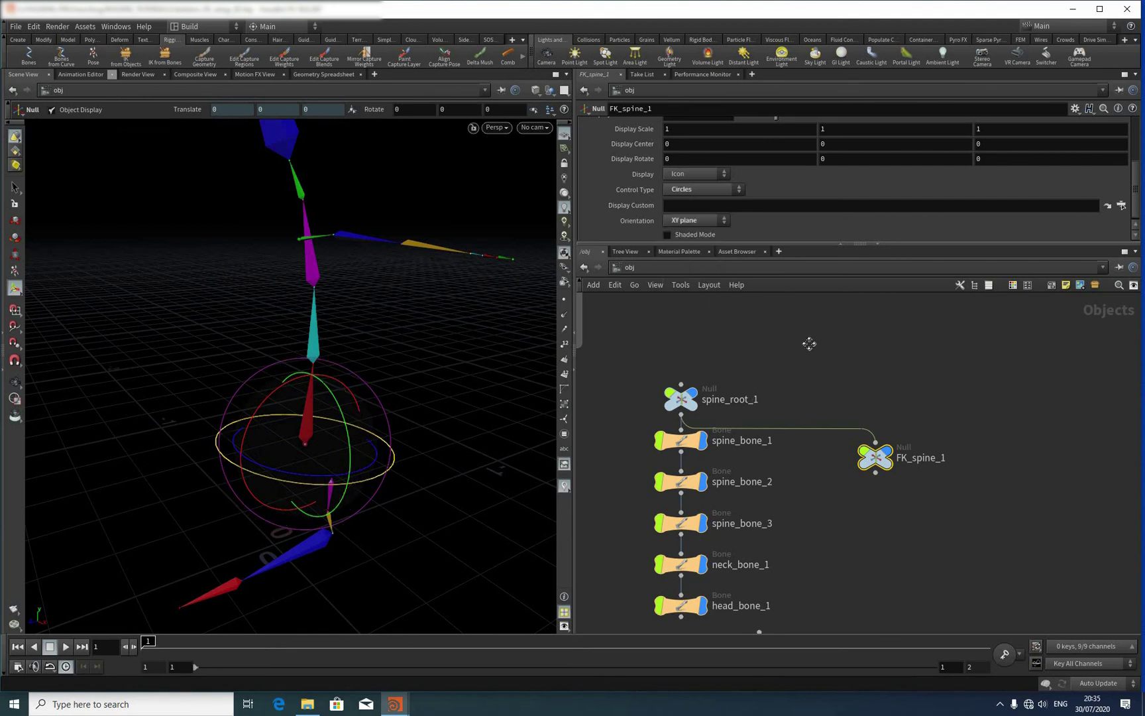
Step: Reduce FK_spine_1's Display Uniform Scale to make the control circle smaller
{"action": "scroll", "coordinate": [875, 338], "scroll_direction": "down", "scroll_amount": 4}
{"action": "scroll", "coordinate": [874, 337], "scroll_direction": "up", "scroll_amount": 2}
{"action": "middle_click_drag", "start_coordinate": [773, 331], "coordinate": [772, 339]}
{"action": "scroll", "coordinate": [770, 162], "scroll_direction": "up", "scroll_amount": 3}
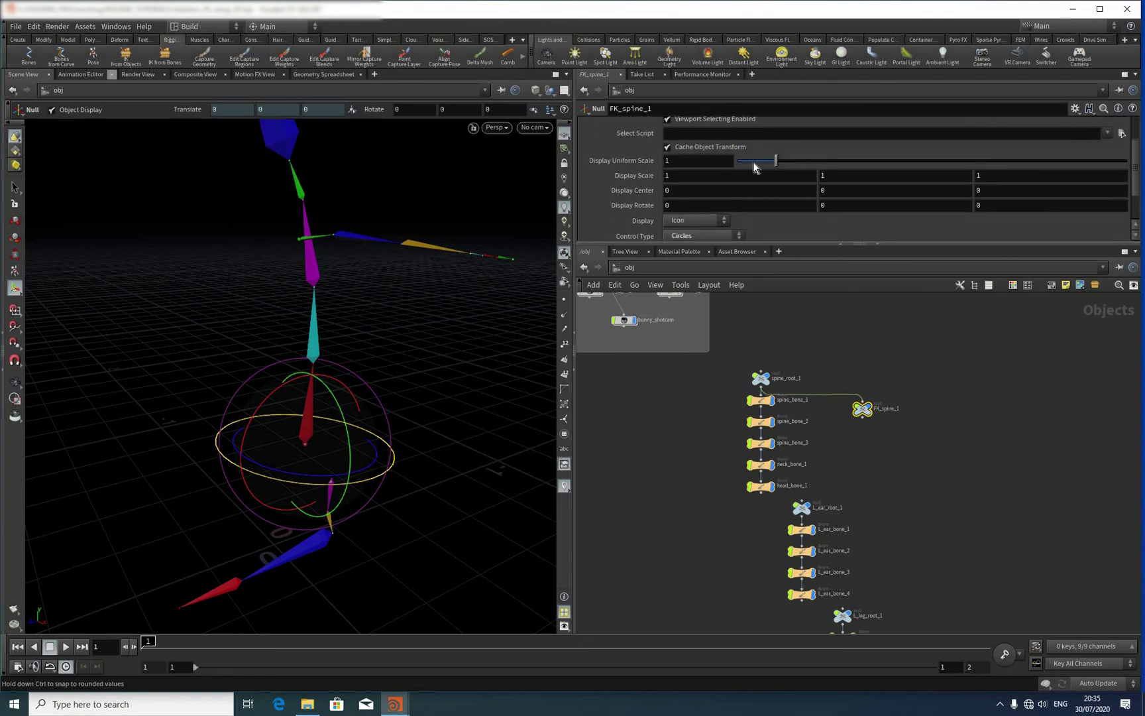
{"action": "mouse_move", "coordinate": [762, 165]}
{"action": "left_mouse_down"}
{"action": "mouse_move", "coordinate": [773, 160]}
{"action": "mouse_move", "coordinate": [762, 162]}
{"action": "left_mouse_up"}
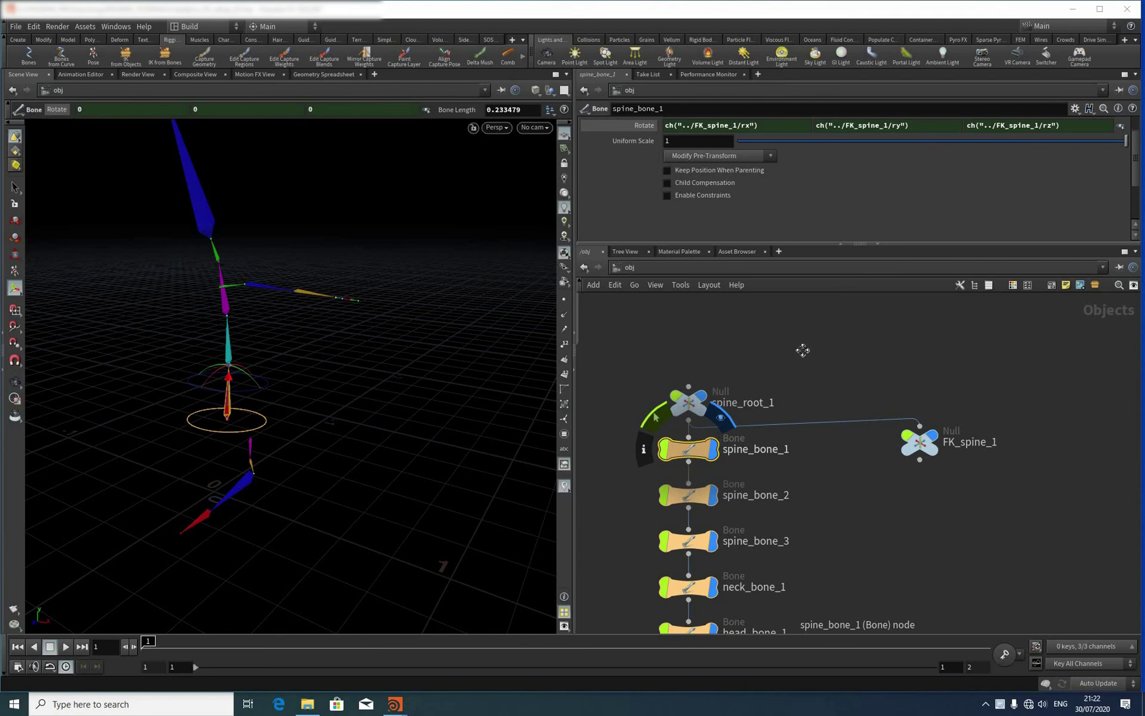
Step: Edit spine_bone_1's parameter interface to show invisible parameters and expose the hidden Rotate Order (rOrd) parameter
{"action": "middle_click_drag", "start_coordinate": [806, 359], "coordinate": [813, 334]}
{"action": "mouse_move", "coordinate": [686, 428]}
{"action": "middle_mouse_down"}
{"action": "mouse_move", "coordinate": [693, 467]}
{"action": "mouse_move", "coordinate": [698, 424]}
{"action": "middle_mouse_up"}
{"action": "mouse_move", "coordinate": [702, 414]}
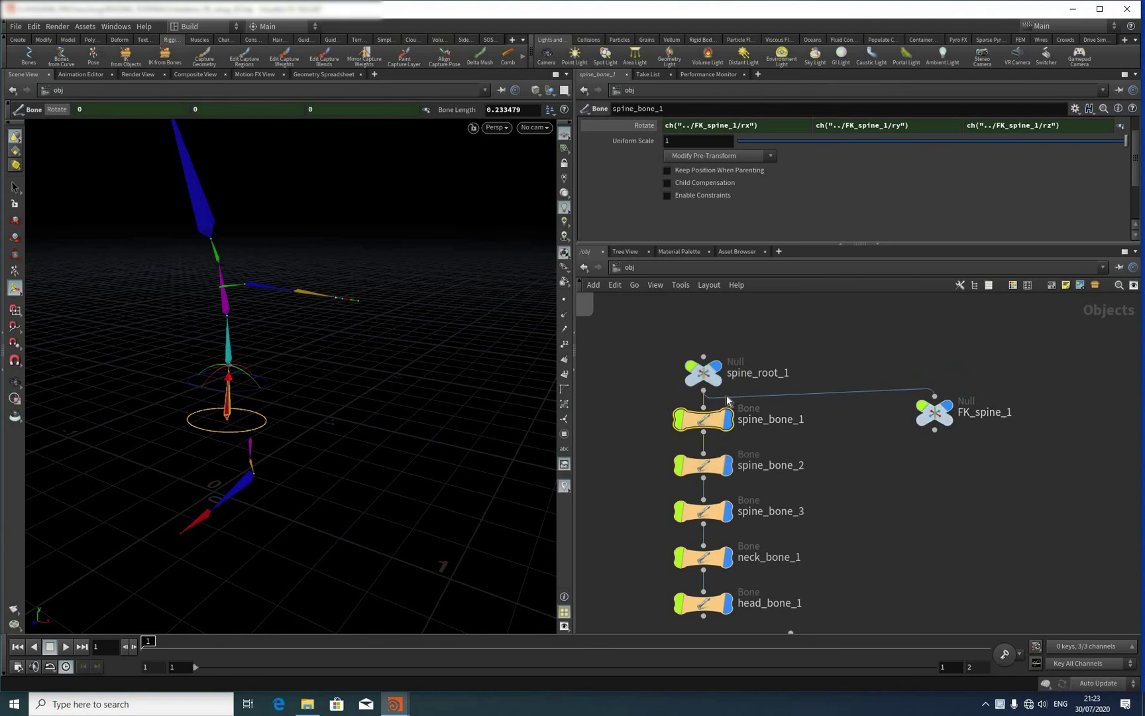
{"action": "middle_click_drag", "start_coordinate": [741, 394], "coordinate": [711, 404]}
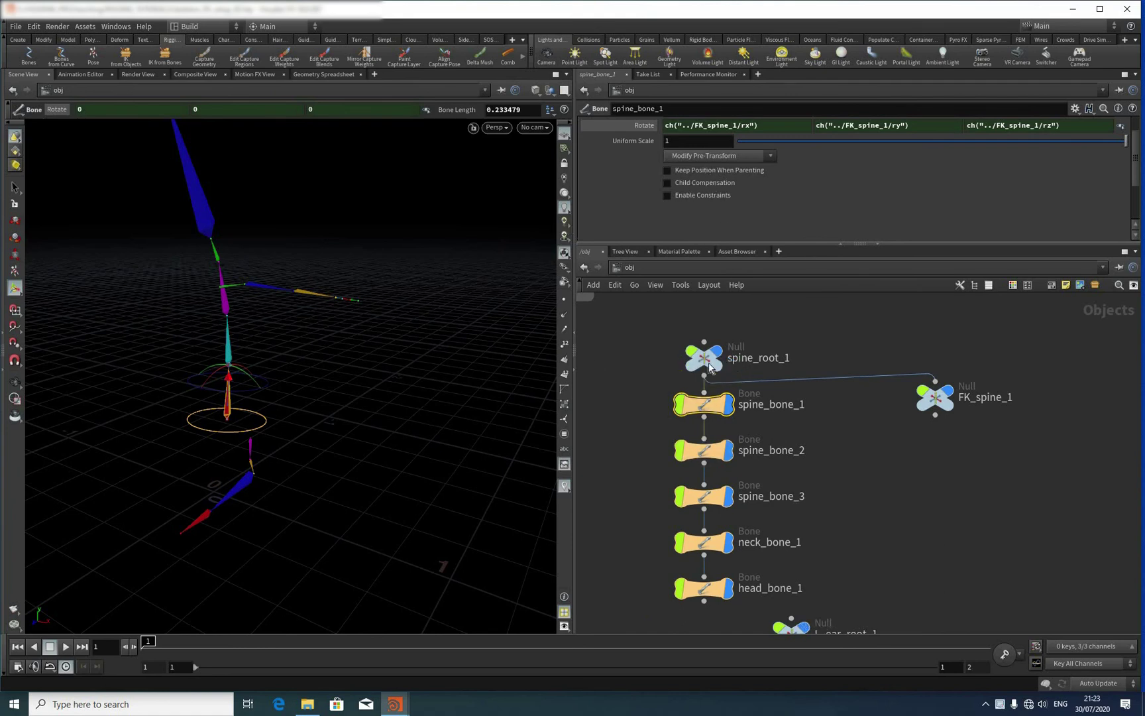
{"action": "left_click", "coordinate": [1075, 108]}
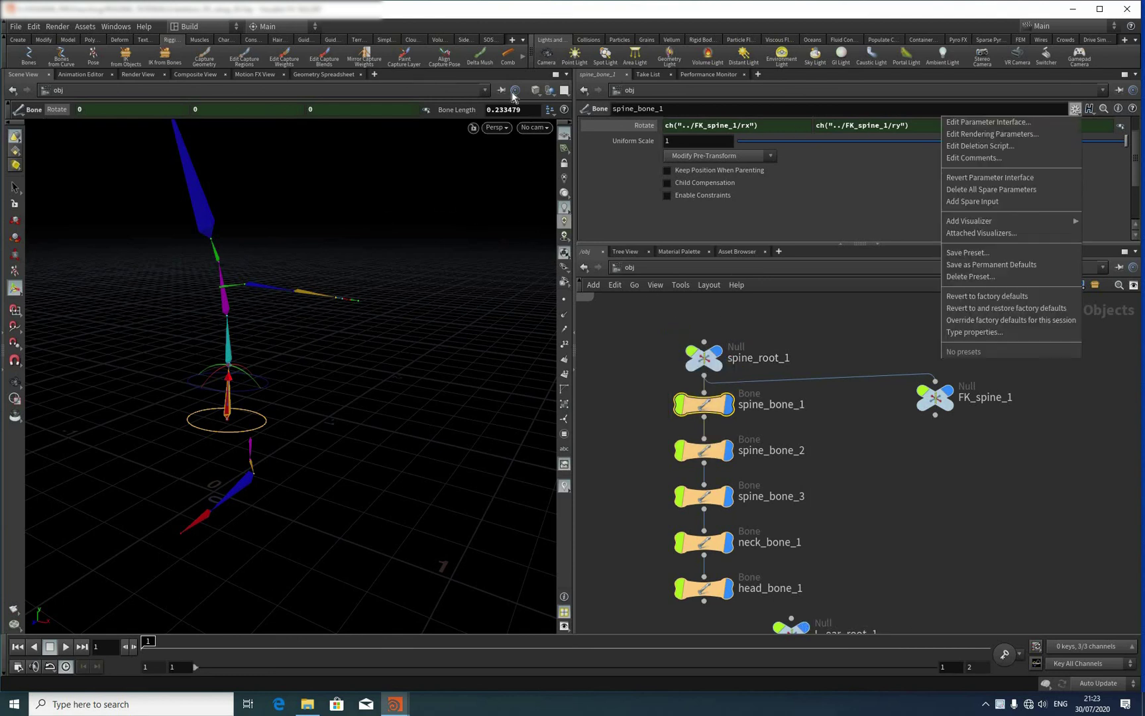
{"action": "left_click", "coordinate": [988, 122]}
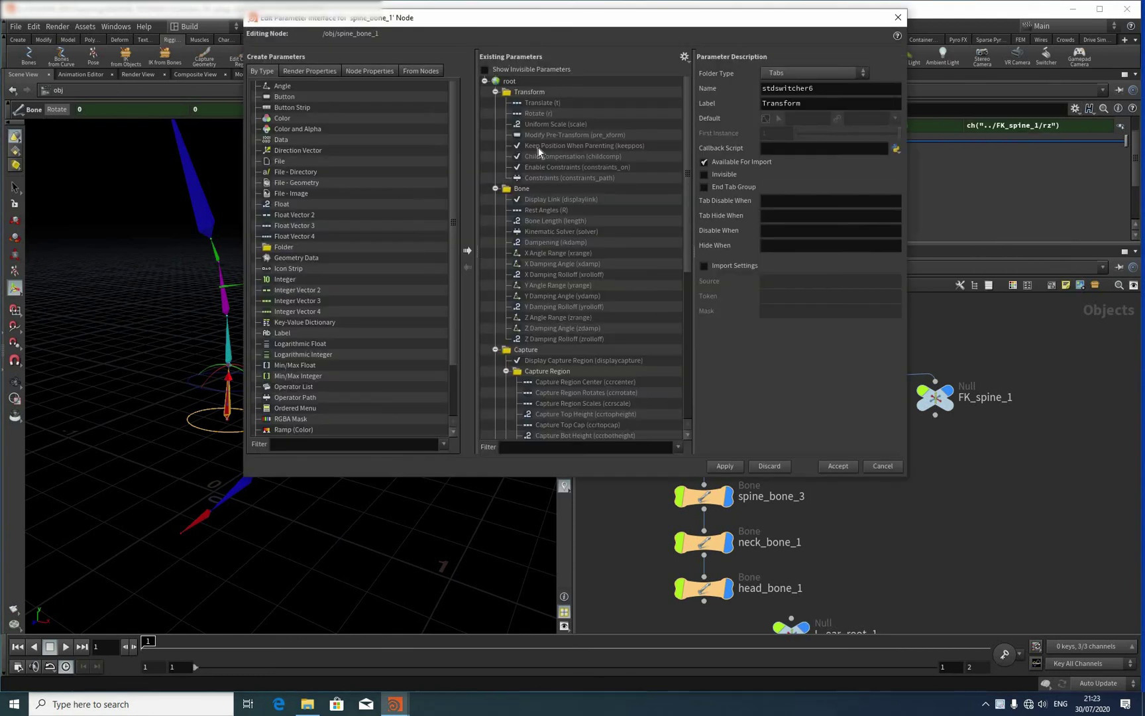
{"action": "left_click", "coordinate": [485, 69]}
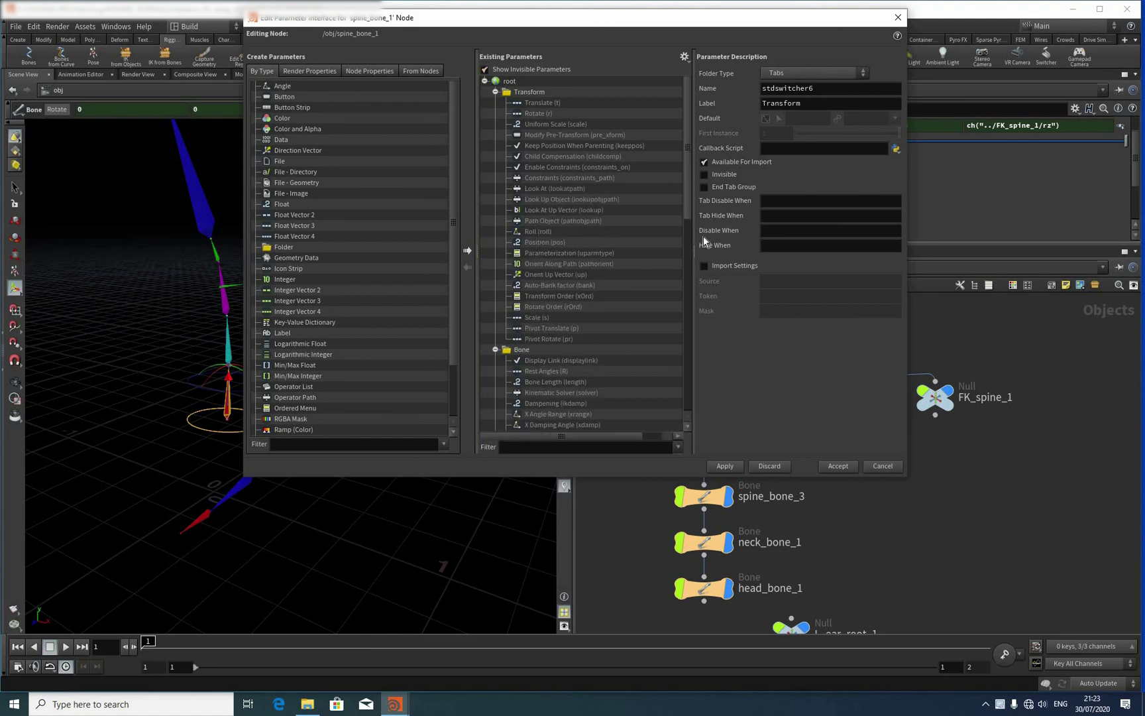
{"action": "left_click", "coordinate": [553, 307]}
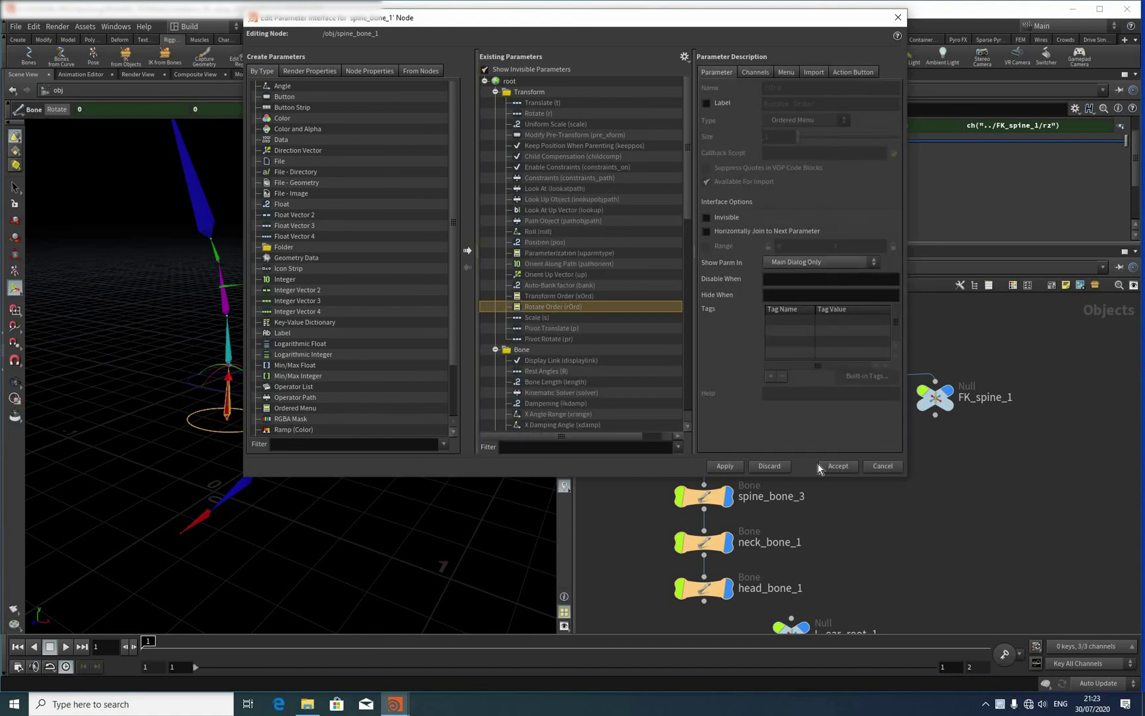
{"action": "left_click", "coordinate": [624, 209]}
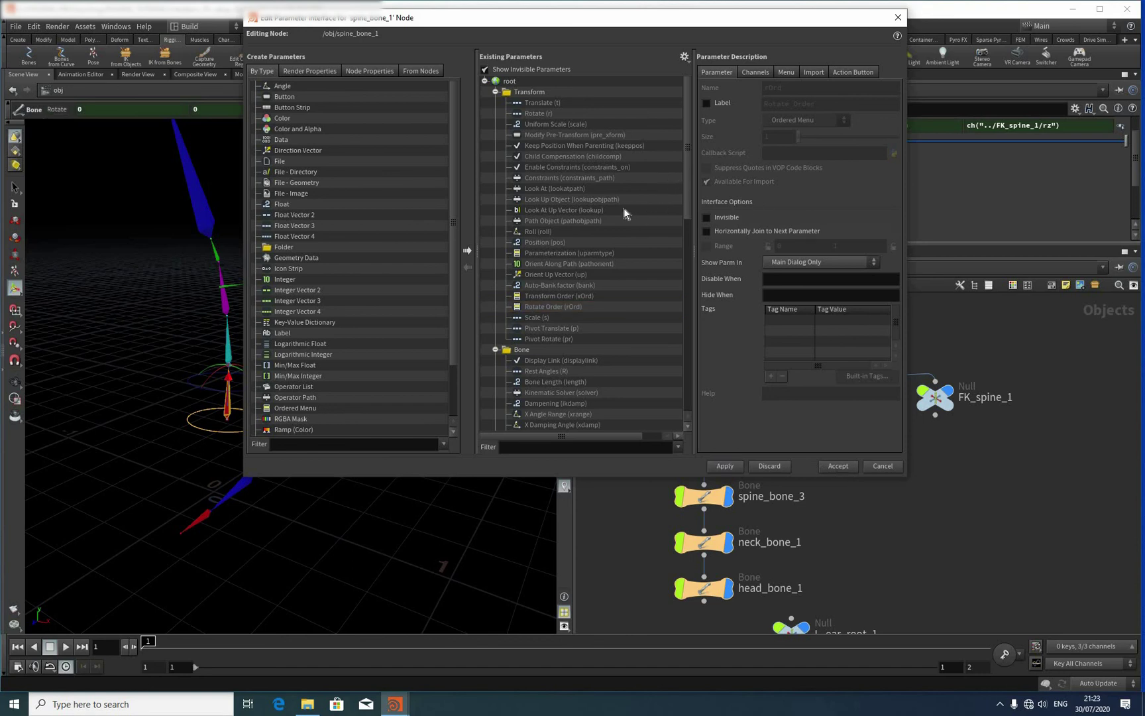
{"action": "key", "text": "Return"}
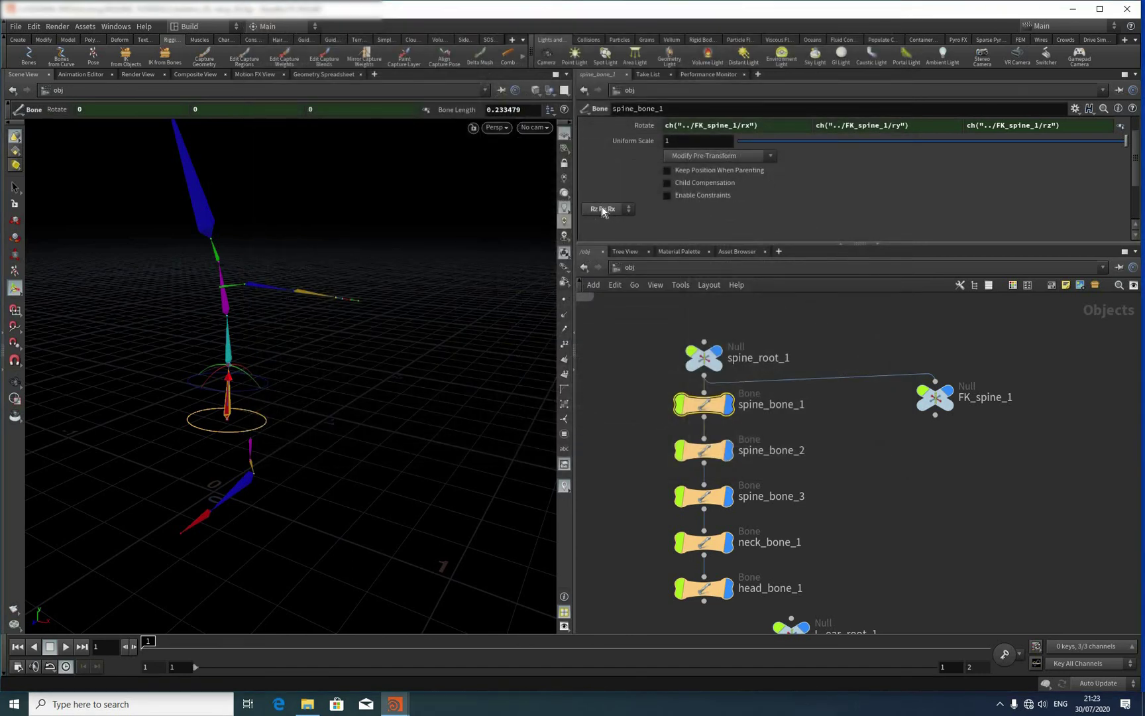
Step: Copy spine_bone_1's Rotate Order parameter and try to paste it as a relative reference into FK_spine_1's rotate order
{"action": "right_click", "coordinate": [601, 209]}
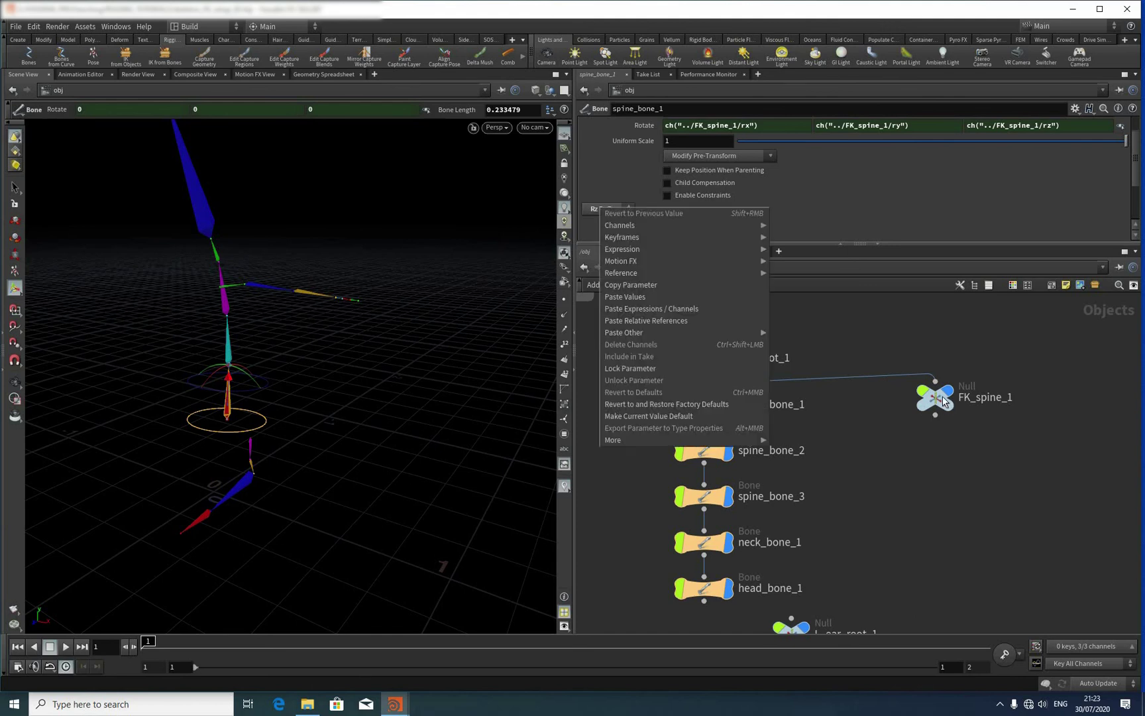
{"action": "left_click", "coordinate": [631, 284]}
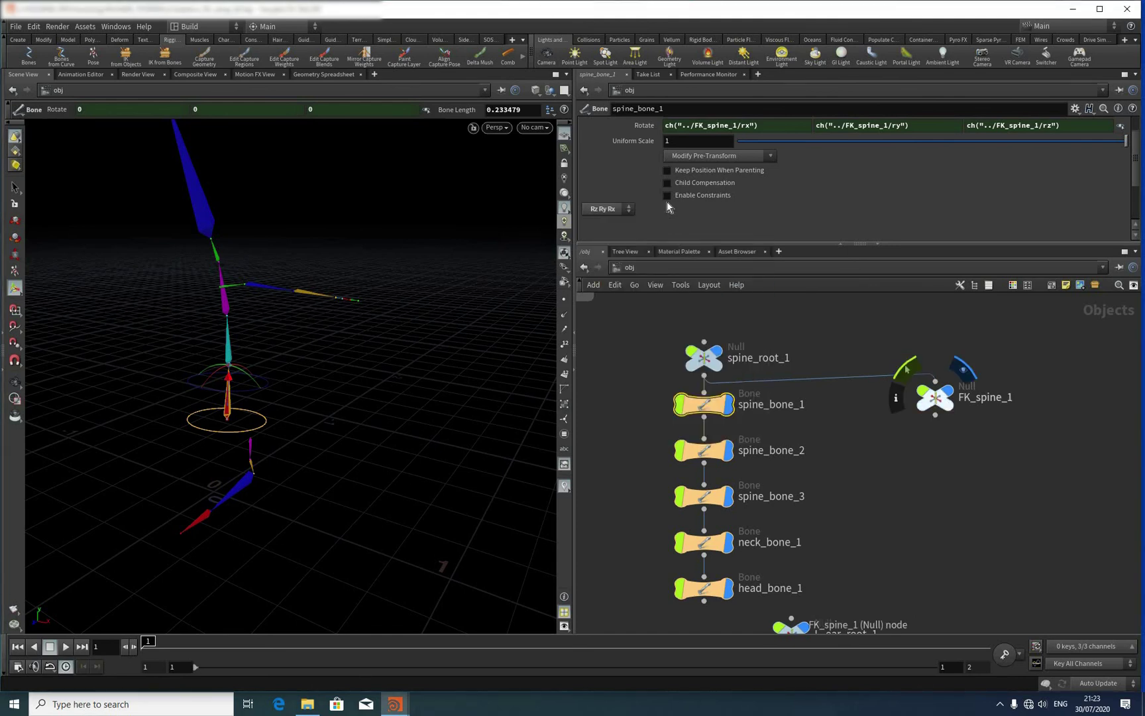
{"action": "left_click", "coordinate": [931, 397]}
{"action": "scroll", "coordinate": [768, 151], "scroll_direction": "down", "scroll_amount": 3}
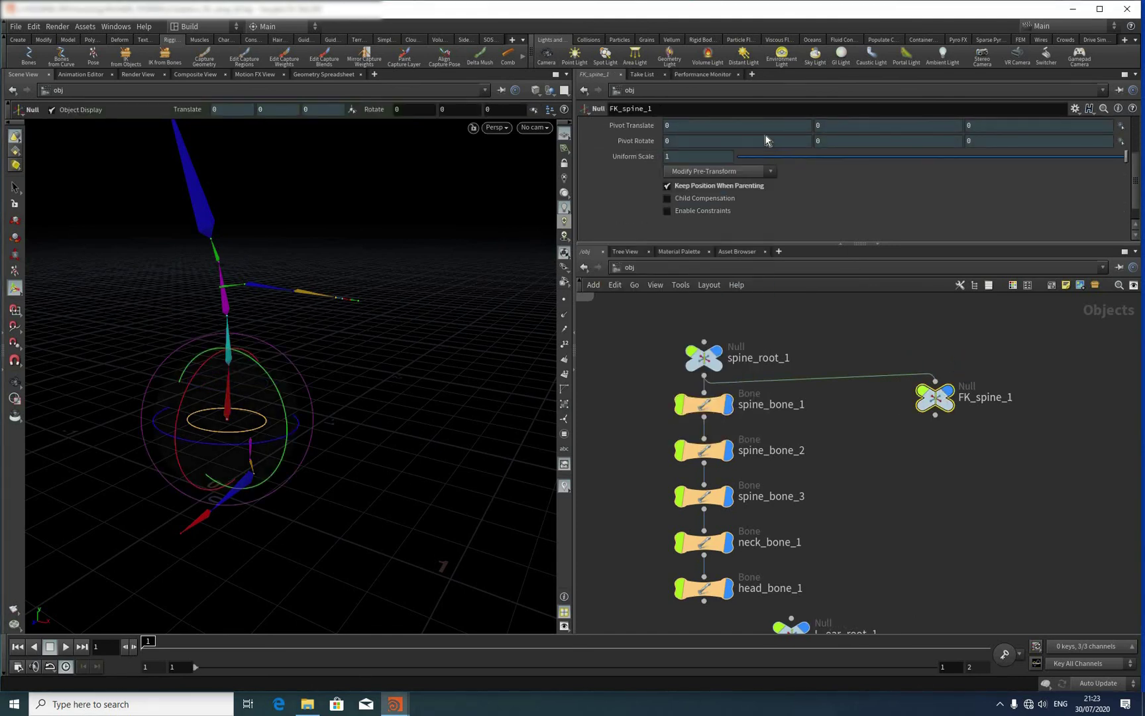
{"action": "scroll", "coordinate": [766, 139], "scroll_direction": "up", "scroll_amount": 3}
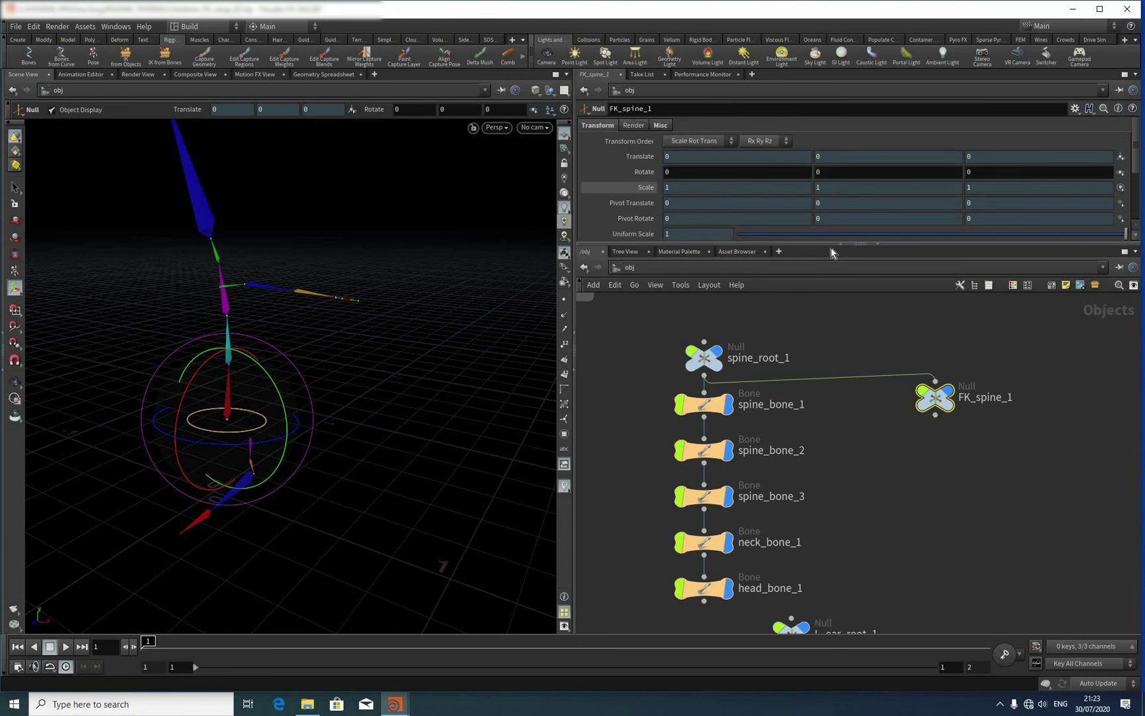
{"action": "right_click", "coordinate": [764, 138]}
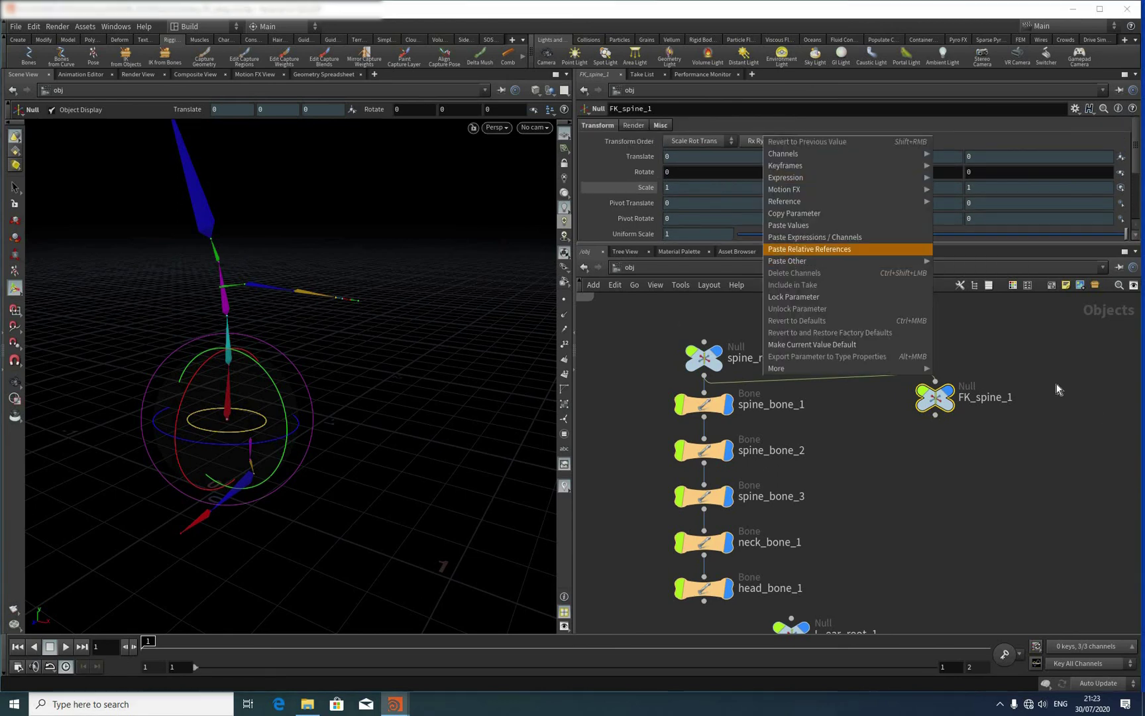
{"action": "key", "text": "Escape"}
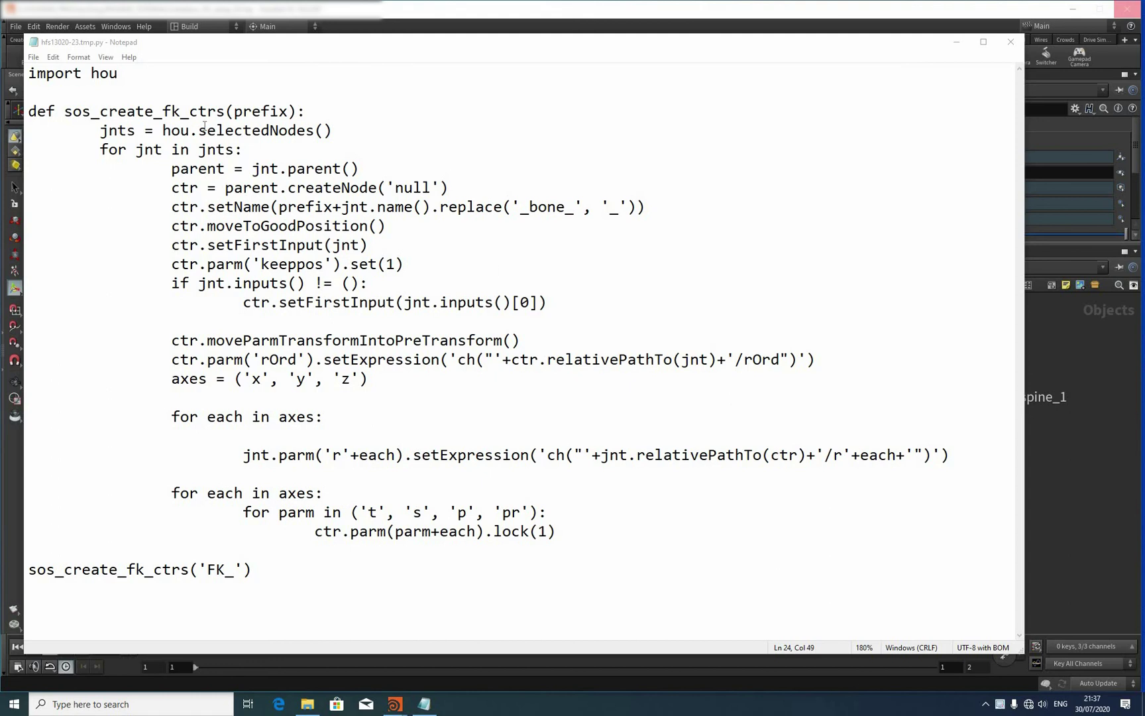
Step: Examine the start of the sos_create_fk_ctrs script in Notepad, highlighting selectedNodes, the jnt loop variable and the parent variable
{"action": "left_click_drag", "start_coordinate": [198, 132], "coordinate": [314, 132]}
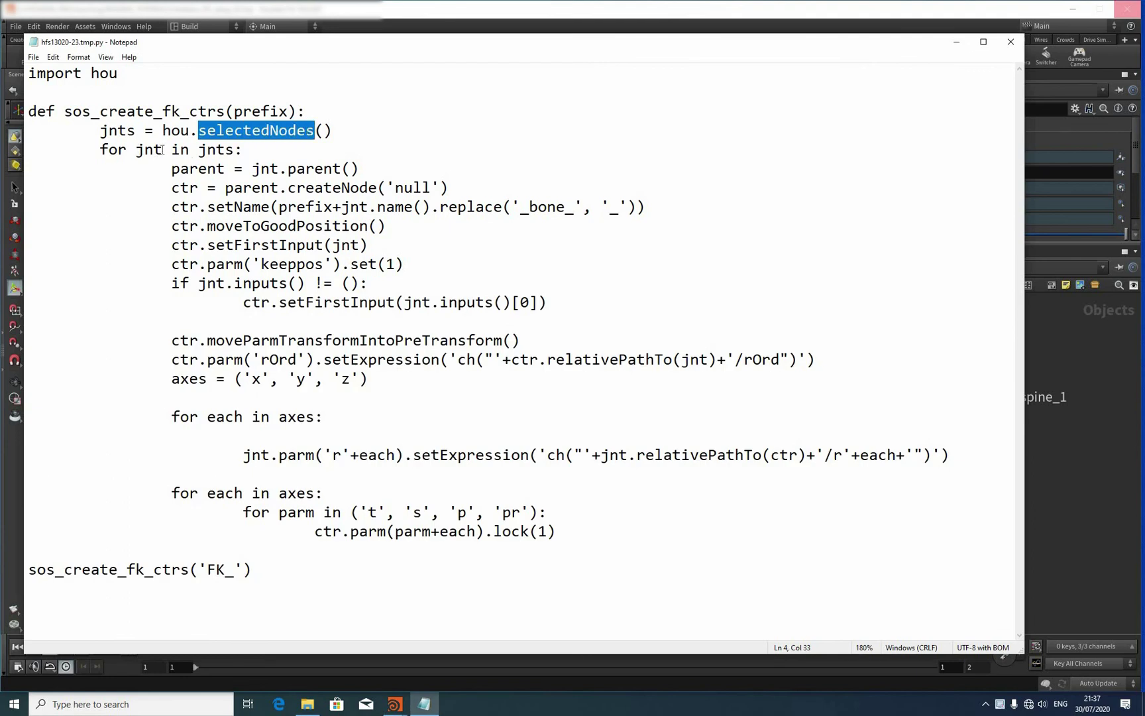
{"action": "left_click_drag", "start_coordinate": [135, 151], "coordinate": [162, 150]}
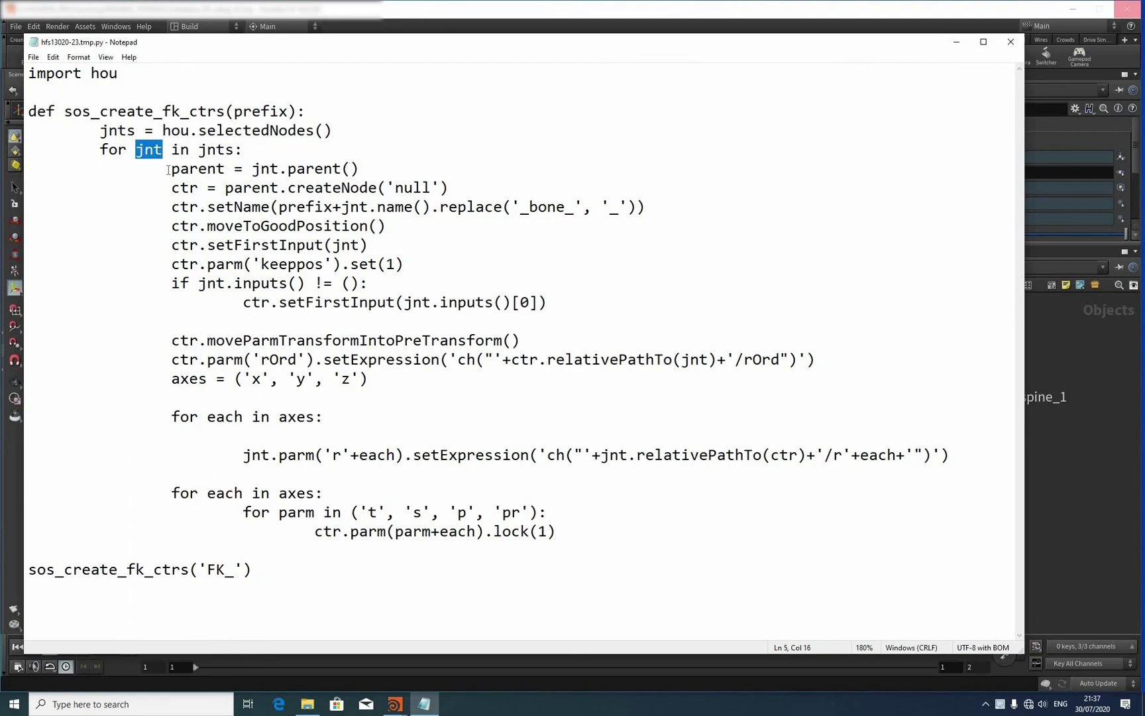
{"action": "key", "text": "End"}
{"action": "key", "text": "Down"}
{"action": "key", "text": "ctrl+Left"}
{"action": "key", "text": "ctrl+Left"}
{"action": "key", "text": "shift+Right"}
{"action": "key", "text": "shift+Right"}
{"action": "key", "text": "shift+Right"}
{"action": "key", "text": "shift+Right"}
{"action": "key", "text": "shift+Right"}
{"action": "key", "text": "shift+Right"}
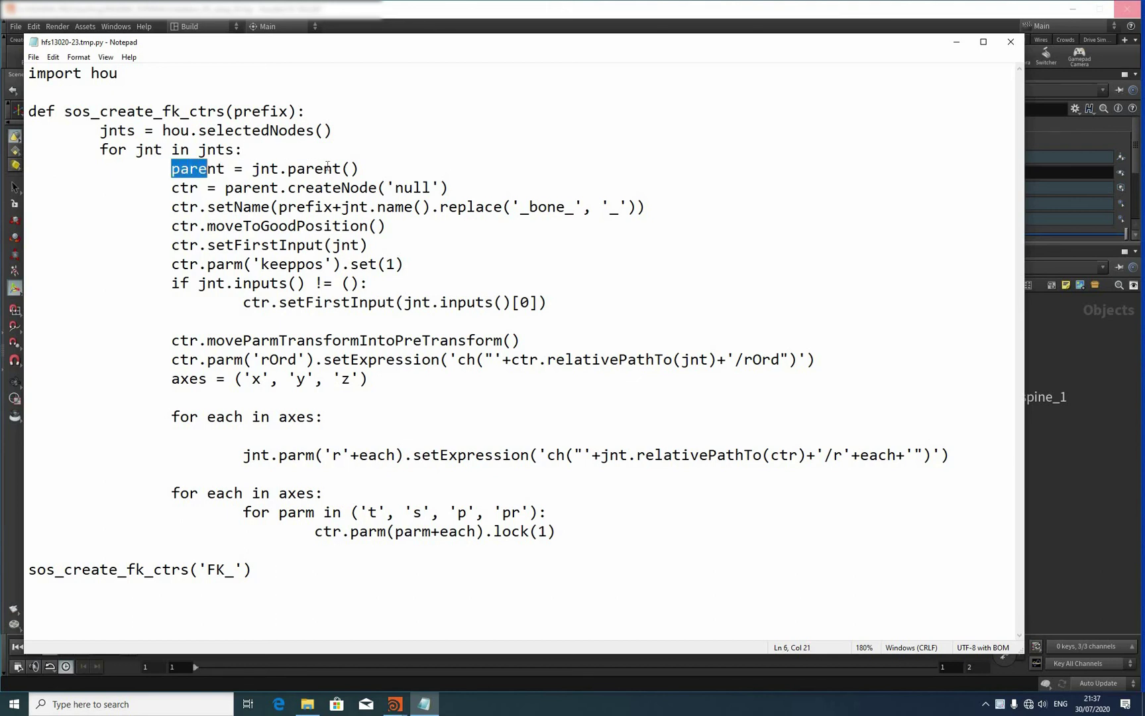
Step: Examine how the script gets each joint's parent and creates the control, highlighting jnt.parent, createNode and 'null'
{"action": "left_click", "coordinate": [320, 158]}
{"action": "left_click_drag", "start_coordinate": [253, 169], "coordinate": [332, 169]}
{"action": "key", "text": "Down"}
{"action": "key", "text": "ctrl+Left"}
{"action": "key", "text": "shift+Right"}
{"action": "key", "text": "shift+Right"}
{"action": "key", "text": "shift+Right"}
{"action": "key", "text": "shift+Right"}
{"action": "key", "text": "shift+Right"}
{"action": "key", "text": "shift+Right"}
{"action": "key", "text": "shift+Right"}
{"action": "key", "text": "shift+Right"}
{"action": "key", "text": "shift+Right"}
{"action": "key", "text": "shift+Right"}
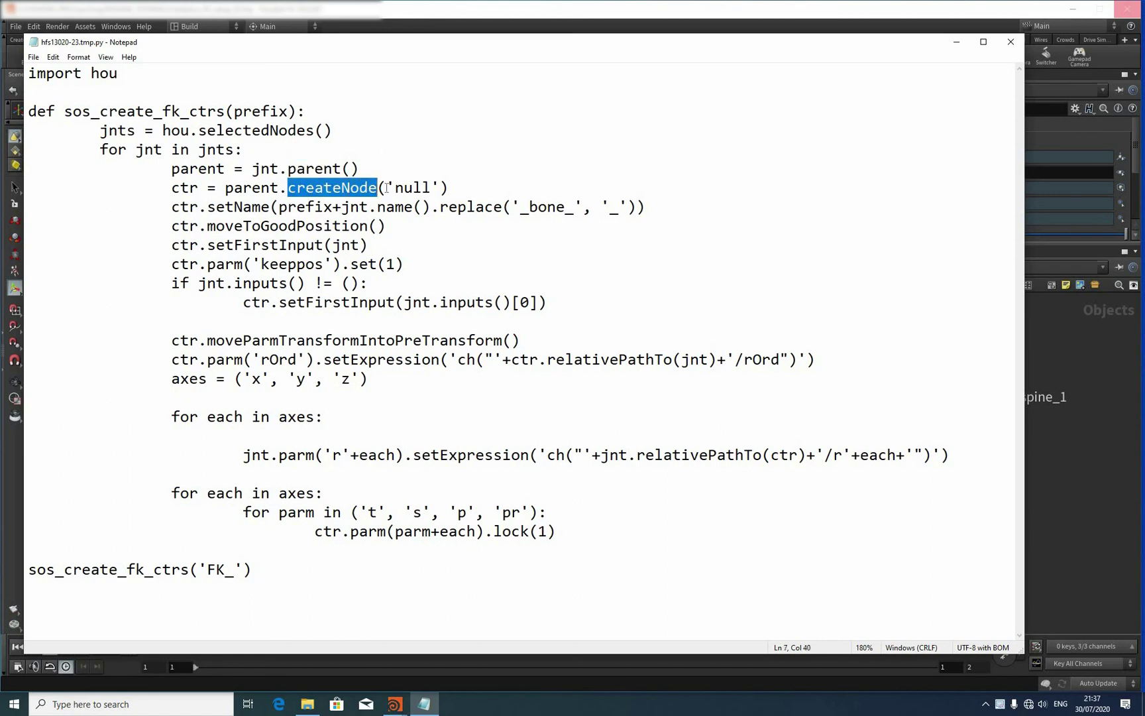
{"action": "key", "text": "Up"}
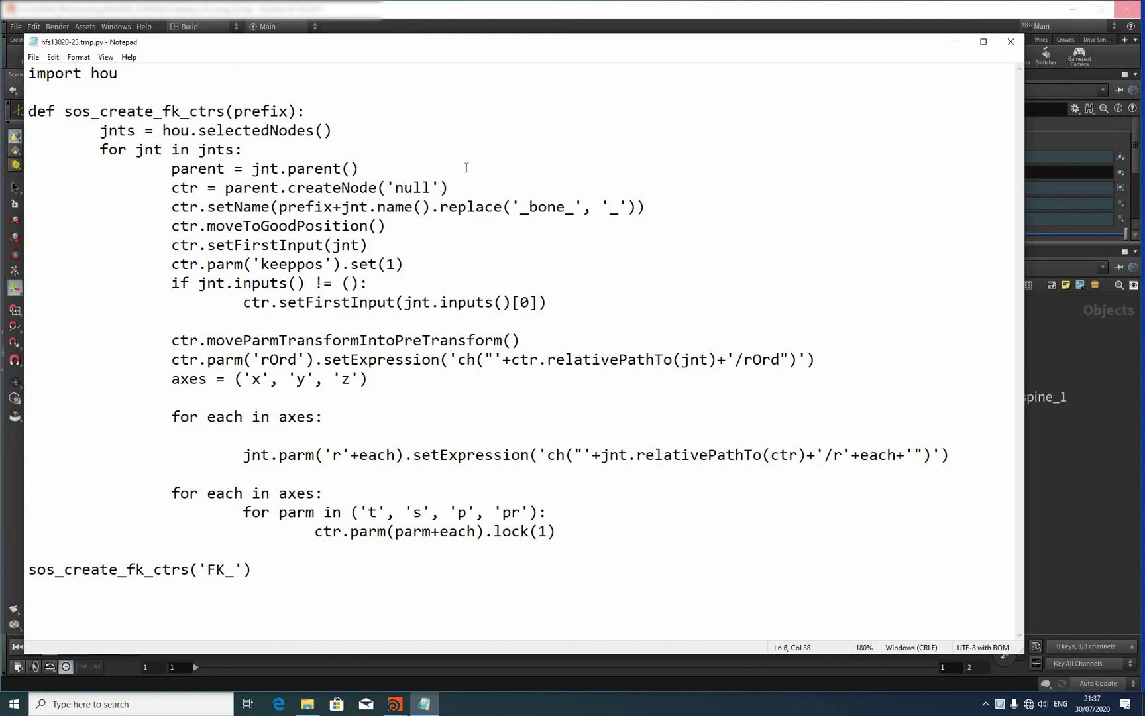
{"action": "key", "text": "Down"}
{"action": "key", "text": "Right"}
{"action": "key", "text": "shift+Right"}
{"action": "key", "text": "shift+Right"}
{"action": "key", "text": "shift+Right"}
{"action": "key", "text": "shift+Right"}
{"action": "key", "text": "shift+Right"}
{"action": "key", "text": "shift+Right"}
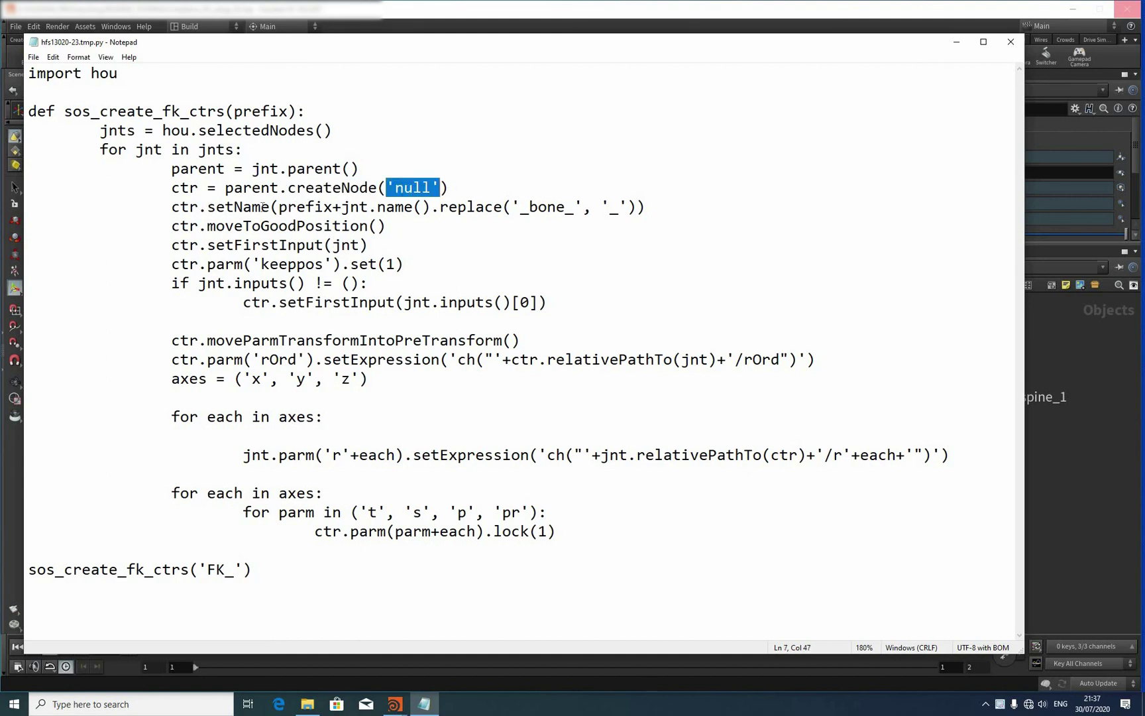
Step: Examine how the script names the control, highlighting setName, the prefix argument and the 'FK_' value in the final call
{"action": "key", "text": "Down"}
{"action": "key", "text": "Down"}
{"action": "key", "text": "Down"}
{"action": "left_click_drag", "start_coordinate": [207, 207], "coordinate": [279, 205]}
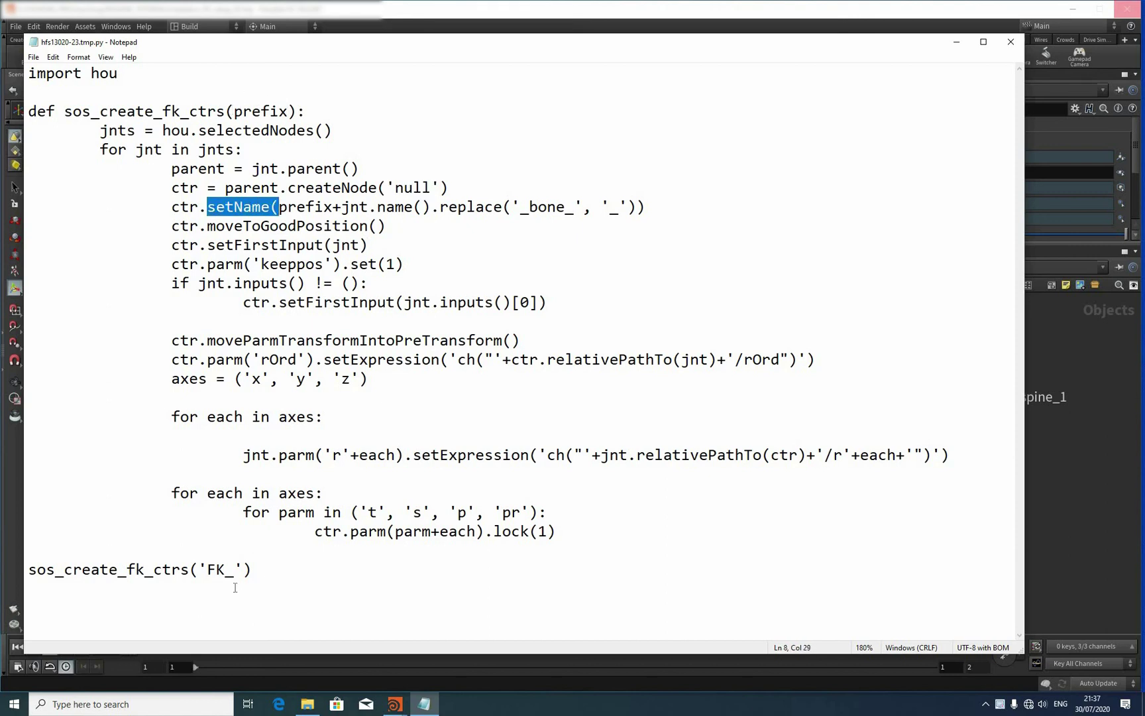
{"action": "key", "text": "Up"}
{"action": "key", "text": "Up"}
{"action": "key", "text": "Up"}
{"action": "key", "text": "Up"}
{"action": "key", "text": "Up"}
{"action": "key", "text": "ctrl+Left"}
{"action": "key", "text": "shift+Right"}
{"action": "key", "text": "shift+Right"}
{"action": "key", "text": "shift+Right"}
{"action": "key", "text": "shift+Right"}
{"action": "key", "text": "shift+Right"}
{"action": "key", "text": "shift+Right"}
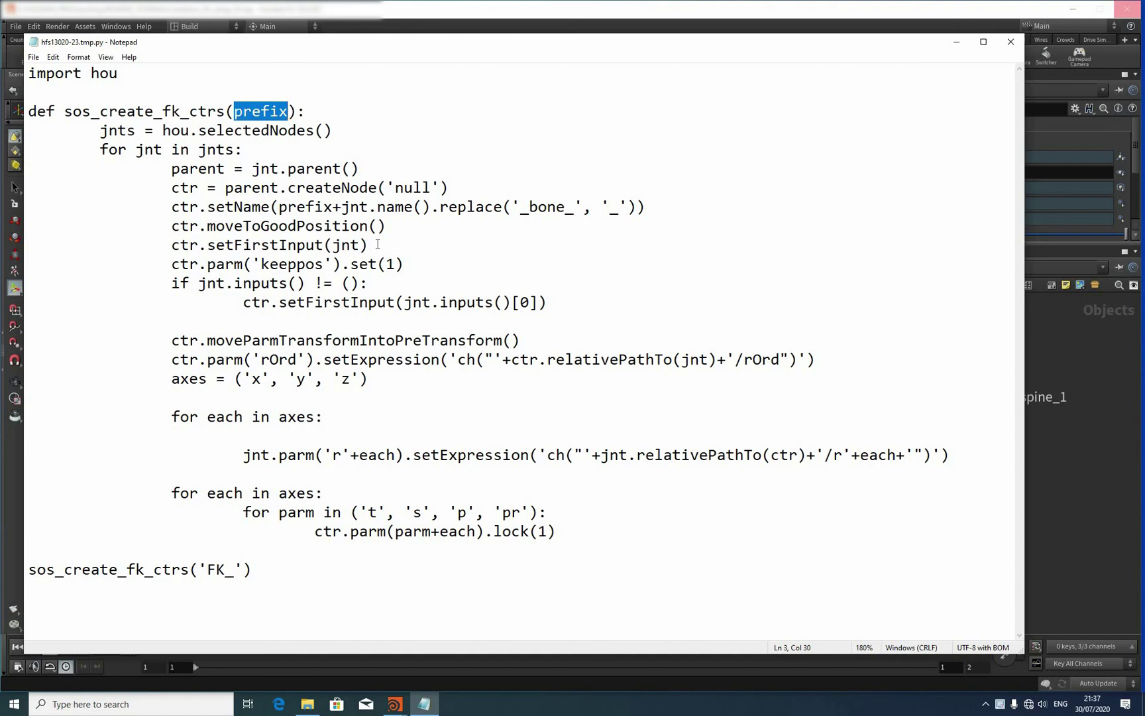
{"action": "left_click_drag", "start_coordinate": [198, 570], "coordinate": [243, 570]}
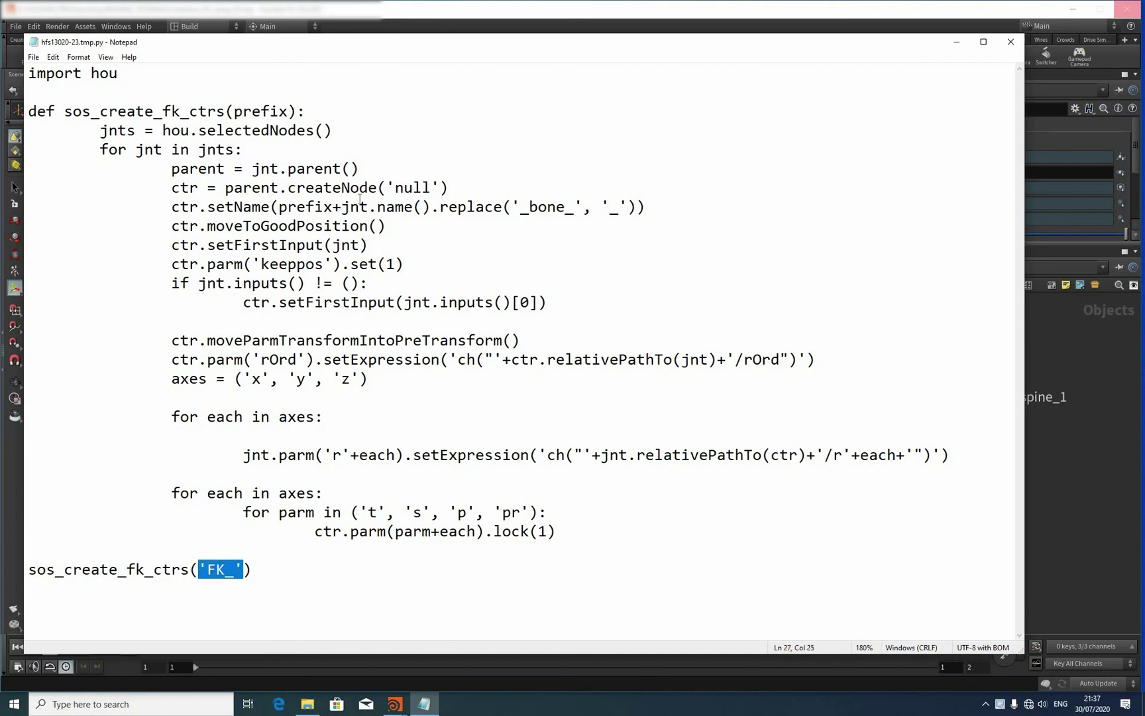
Step: Examine how the script swaps text in the bone name, highlighting the replace arguments '_bone_' and '_'
{"action": "left_click", "coordinate": [379, 241]}
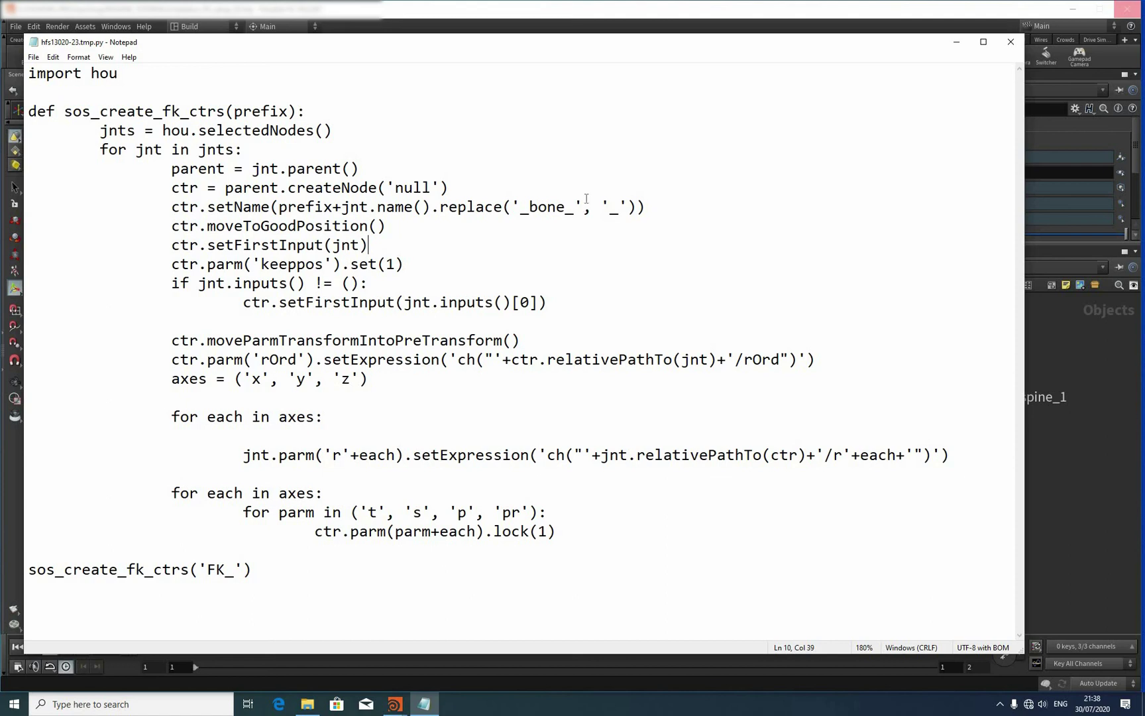
{"action": "left_click_drag", "start_coordinate": [511, 207], "coordinate": [583, 207]}
{"action": "key", "text": "Down"}
{"action": "key", "text": "Down"}
{"action": "left_click_drag", "start_coordinate": [601, 207], "coordinate": [628, 207]}
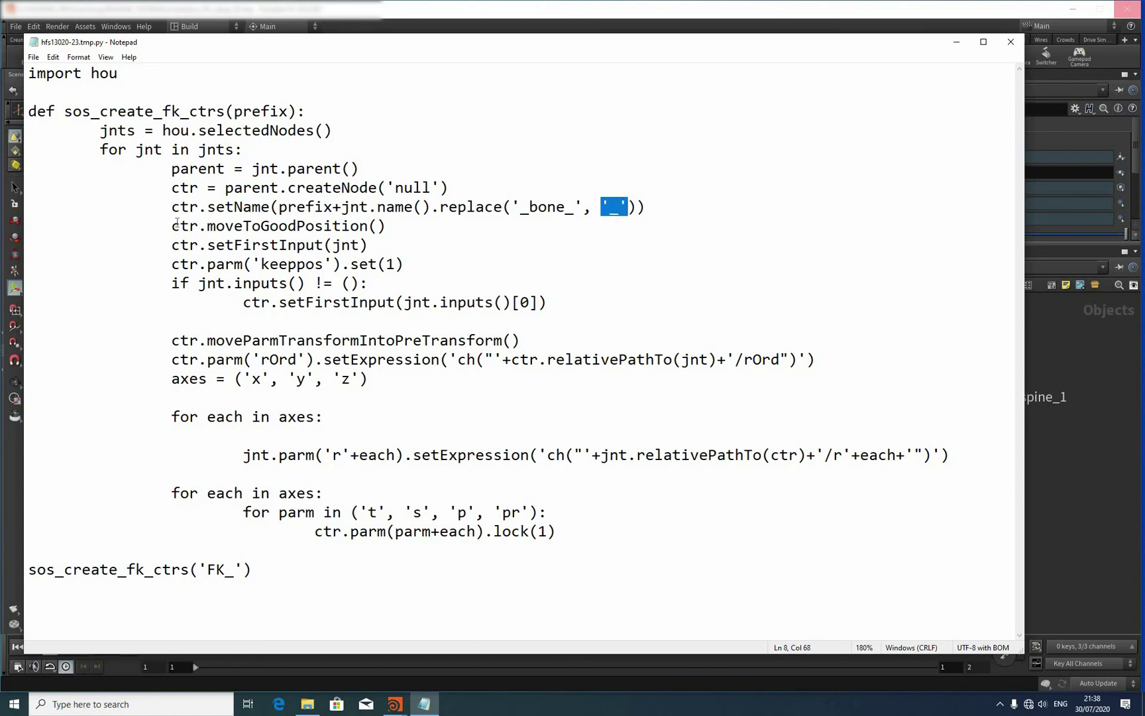
{"action": "key", "text": "Down"}
{"action": "key", "text": "Down"}
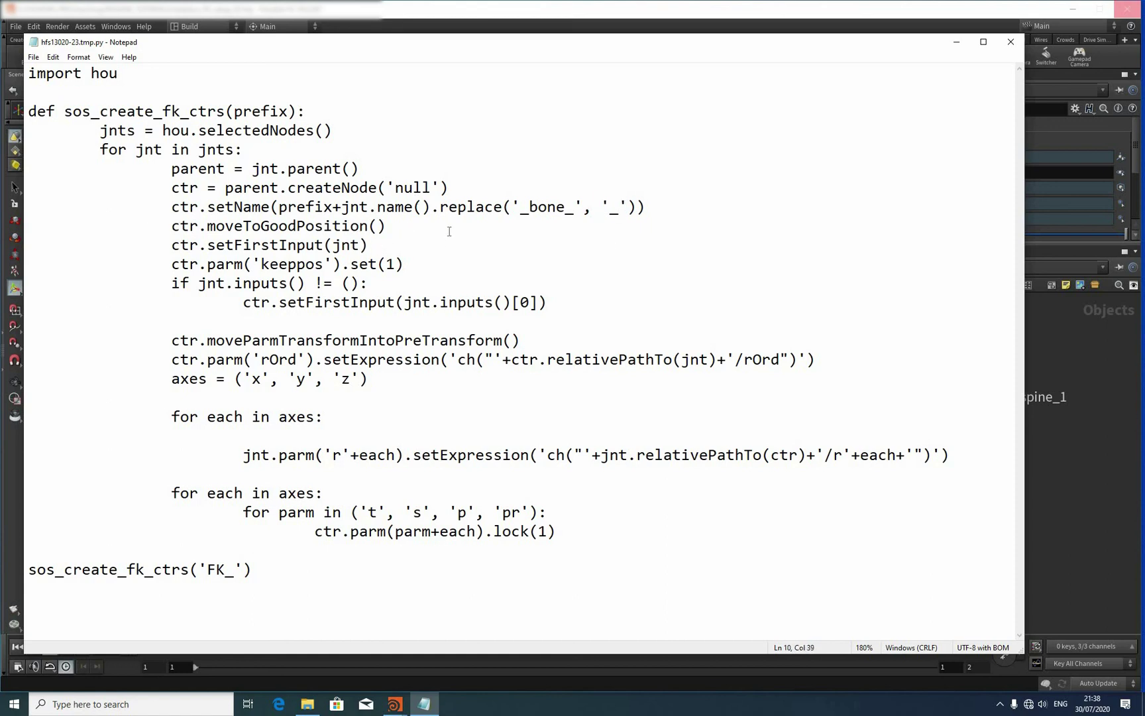
Step: Examine how the control is positioned and parented, highlighting moveToGoodPosition and the condition jnt.inputs() != ()
{"action": "left_click_drag", "start_coordinate": [180, 226], "coordinate": [361, 226]}
{"action": "key", "text": "End"}
{"action": "key", "text": "Down"}
{"action": "key", "text": "Down"}
{"action": "key", "text": "ctrl+Left"}
{"action": "key", "text": "ctrl+Left"}
{"action": "key", "text": "ctrl+Left"}
{"action": "key", "text": "ctrl+Left"}
{"action": "left_click_drag", "start_coordinate": [198, 284], "coordinate": [359, 283]}
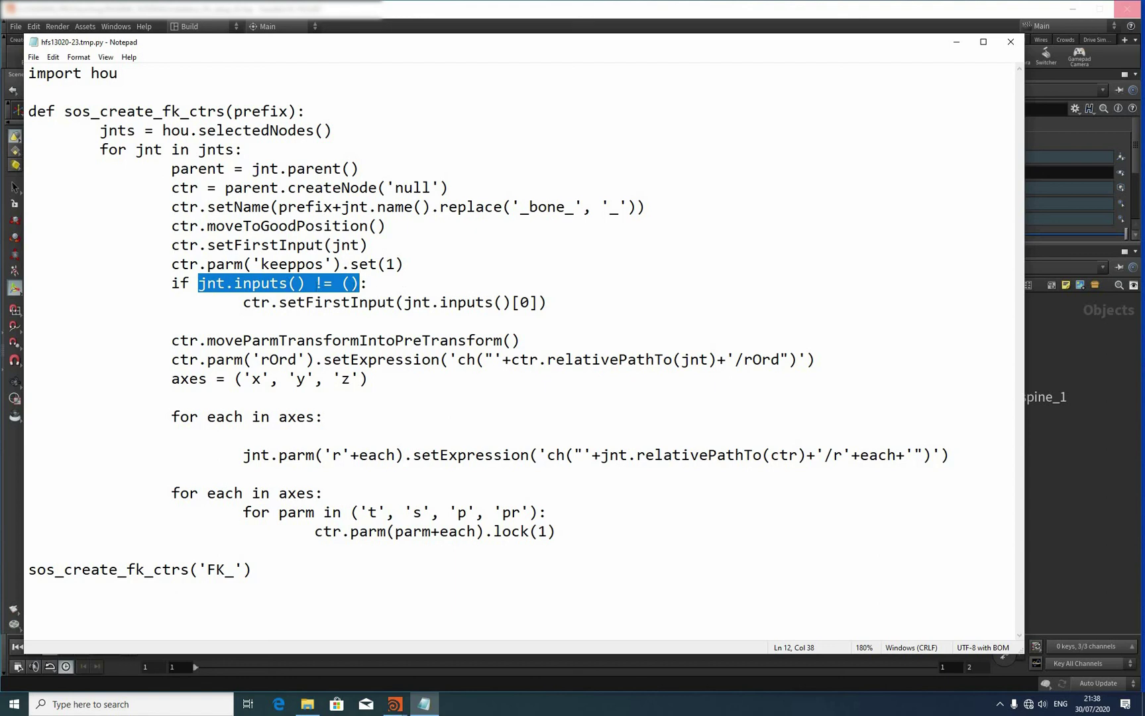
{"action": "key", "text": "End"}
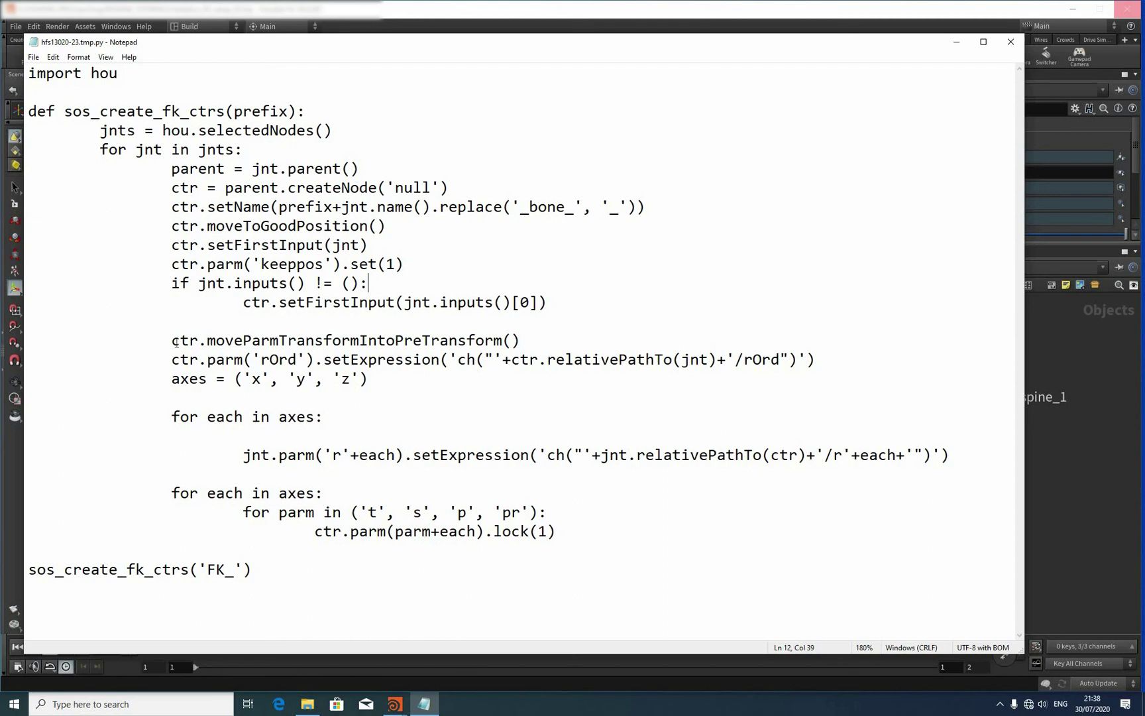
Step: Examine the script's pre-transform cleanup, highlighting the line ctr.moveParmTransformIntoPreTransform()
{"action": "key", "text": "Down"}
{"action": "key", "text": "Down"}
{"action": "key", "text": "Down"}
{"action": "key", "text": "Left"}
{"action": "key", "text": "Left"}
{"action": "key", "text": "Left"}
{"action": "key", "text": "Left"}
{"action": "key", "text": "Left"}
{"action": "key", "text": "Left"}
{"action": "key", "text": "Left"}
{"action": "key", "text": "Left"}
{"action": "key", "text": "Left"}
{"action": "key", "text": "Left"}
{"action": "key", "text": "Left"}
{"action": "key", "text": "Left"}
{"action": "key", "text": "Left"}
{"action": "key", "text": "Left"}
{"action": "key", "text": "shift+Right"}
{"action": "key", "text": "shift+Right"}
{"action": "key", "text": "shift+Right"}
{"action": "key", "text": "shift+Right"}
{"action": "key", "text": "shift+Right"}
{"action": "key", "text": "shift+Right"}
{"action": "key", "text": "shift+Right"}
{"action": "key", "text": "shift+Right"}
{"action": "key", "text": "shift+Right"}
{"action": "key", "text": "shift+Right"}
{"action": "key", "text": "shift+Right"}
{"action": "key", "text": "shift+Right"}
{"action": "key", "text": "shift+Right"}
{"action": "key", "text": "shift+Right"}
{"action": "key", "text": "shift+Right"}
{"action": "key", "text": "shift+Right"}
{"action": "key", "text": "shift+Right"}
{"action": "key", "text": "shift+Right"}
{"action": "key", "text": "shift+Right"}
{"action": "key", "text": "shift+Right"}
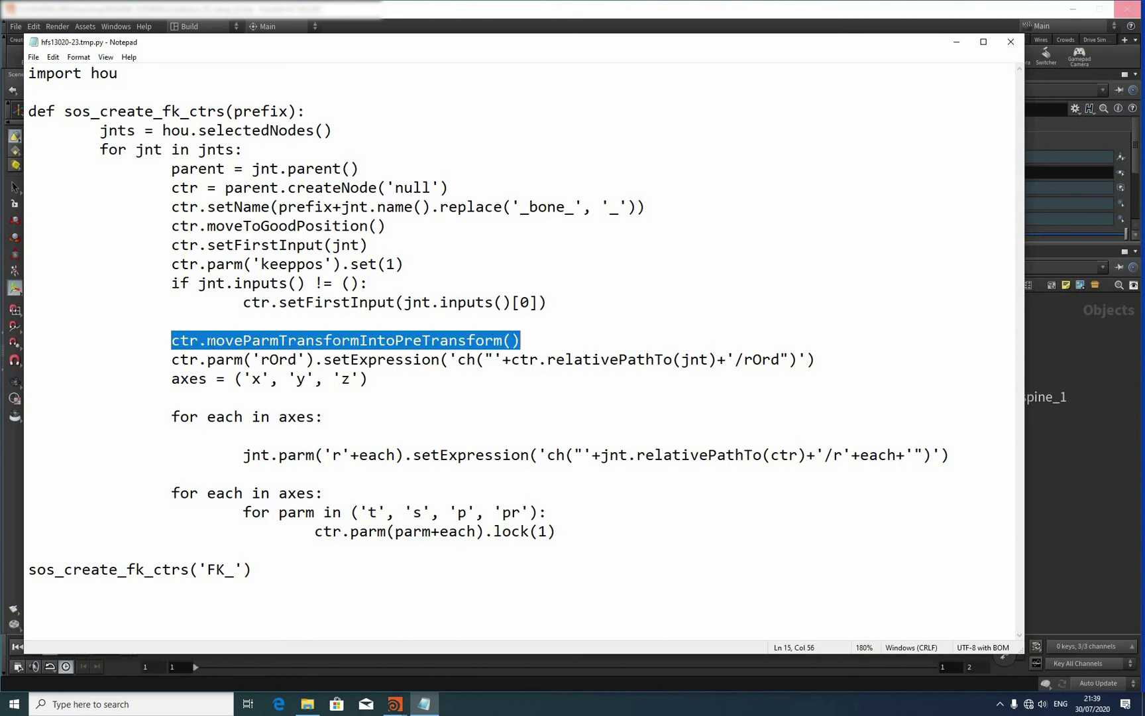
{"action": "left_click", "coordinate": [448, 340]}
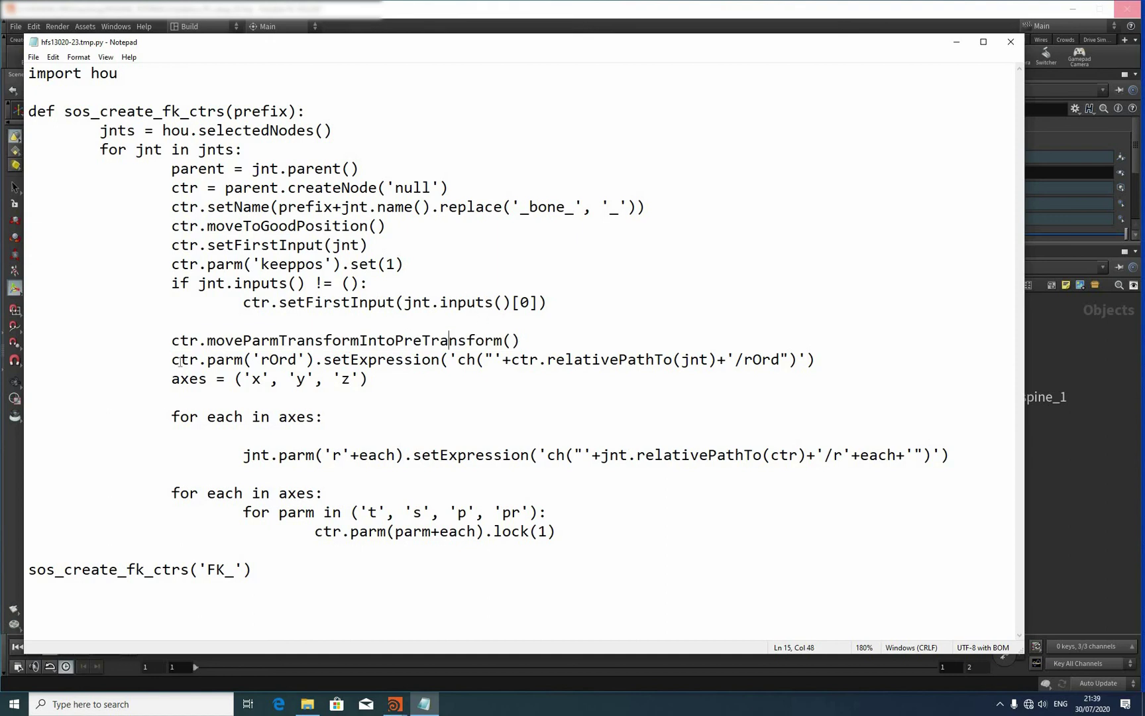
Step: Examine how the control's rotation order is linked to the joint, highlighting the setExpression line and its rOrd parameter
{"action": "key", "text": "Up"}
{"action": "key", "text": "Down"}
{"action": "key", "text": "Down"}
{"action": "key", "text": "shift+Right"}
{"action": "key", "text": "shift+Right"}
{"action": "key", "text": "shift+Right"}
{"action": "key", "text": "shift+Right"}
{"action": "key", "text": "shift+Right"}
{"action": "key", "text": "shift+Right"}
{"action": "key", "text": "shift+Right"}
{"action": "key", "text": "shift+Right"}
{"action": "key", "text": "shift+Right"}
{"action": "key", "text": "shift+Right"}
{"action": "key", "text": "shift+Right"}
{"action": "key", "text": "shift+Right"}
{"action": "key", "text": "shift+Right"}
{"action": "key", "text": "shift+Right"}
{"action": "key", "text": "shift+Right"}
{"action": "key", "text": "shift+Right"}
{"action": "key", "text": "shift+Right"}
{"action": "key", "text": "shift+Right"}
{"action": "key", "text": "shift+Right"}
{"action": "key", "text": "shift+Right"}
{"action": "key", "text": "shift+Right"}
{"action": "key", "text": "shift+Right"}
{"action": "key", "text": "shift+Right"}
{"action": "key", "text": "shift+Right"}
{"action": "key", "text": "shift+Right"}
{"action": "key", "text": "shift+Right"}
{"action": "key", "text": "shift+Right"}
{"action": "key", "text": "shift+Right"}
{"action": "key", "text": "shift+Right"}
{"action": "key", "text": "shift+Right"}
{"action": "key", "text": "shift+Right"}
{"action": "key", "text": "shift+Right"}
{"action": "key", "text": "shift+Right"}
{"action": "key", "text": "shift+Right"}
{"action": "key", "text": "shift+Right"}
{"action": "key", "text": "shift+Right"}
{"action": "key", "text": "shift+Right"}
{"action": "key", "text": "shift+Right"}
{"action": "key", "text": "shift+Right"}
{"action": "key", "text": "shift+Right"}
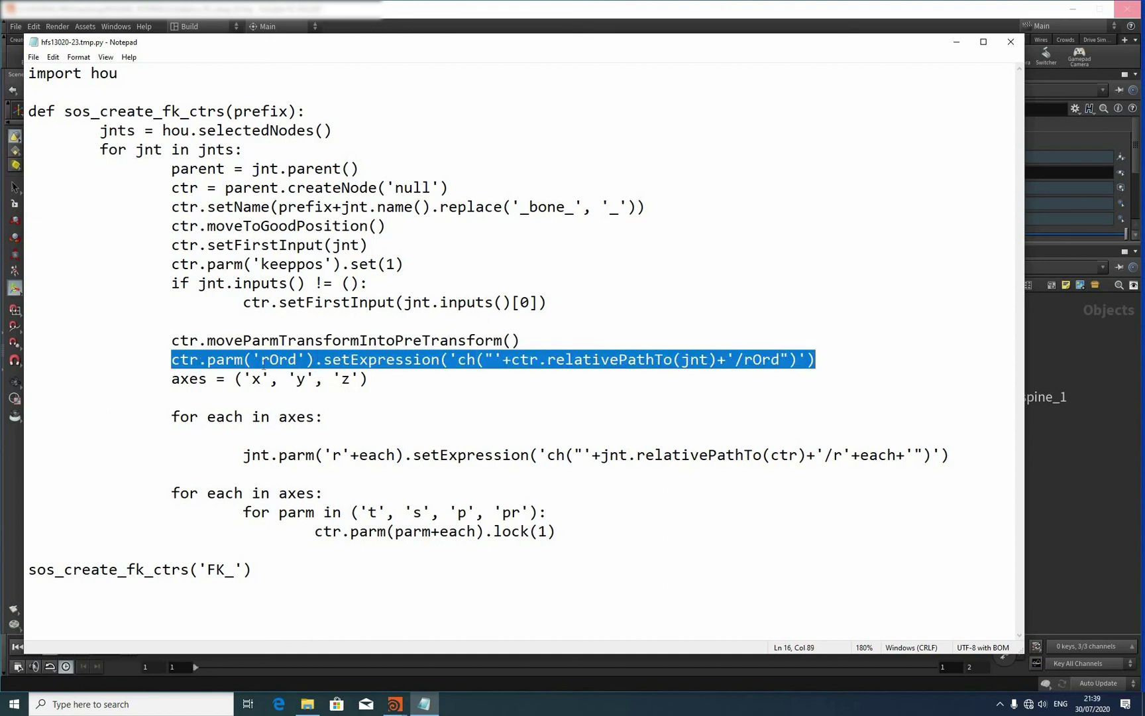
{"action": "key", "text": "Up"}
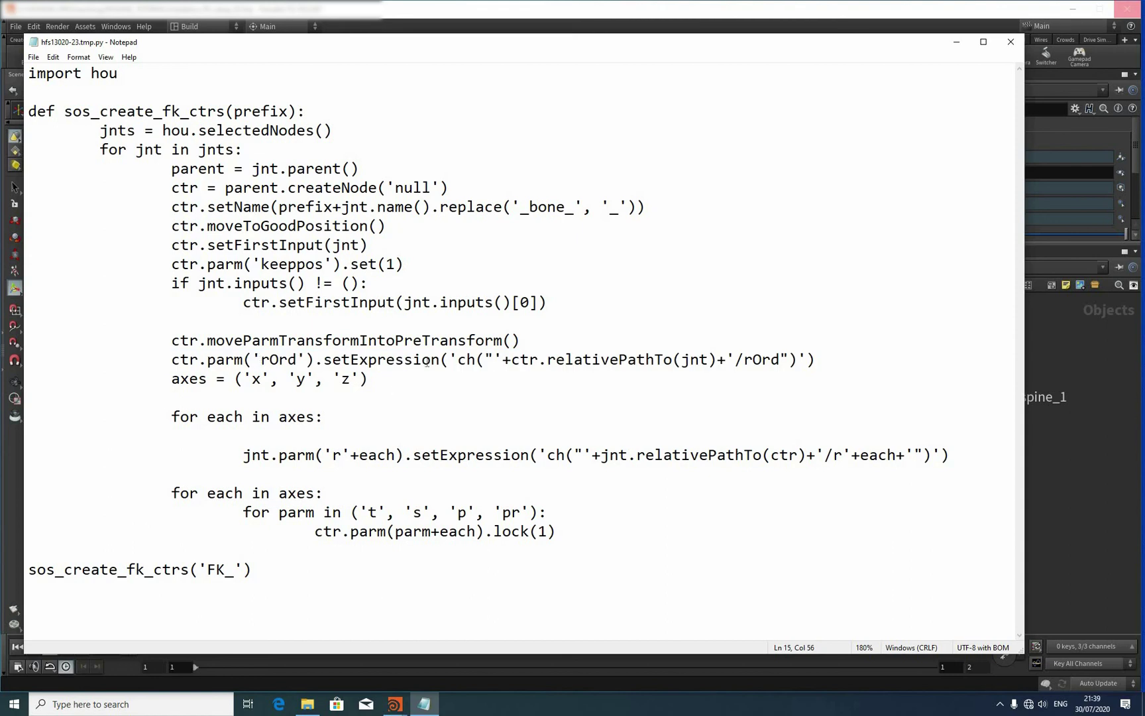
{"action": "left_click_drag", "start_coordinate": [261, 360], "coordinate": [297, 359]}
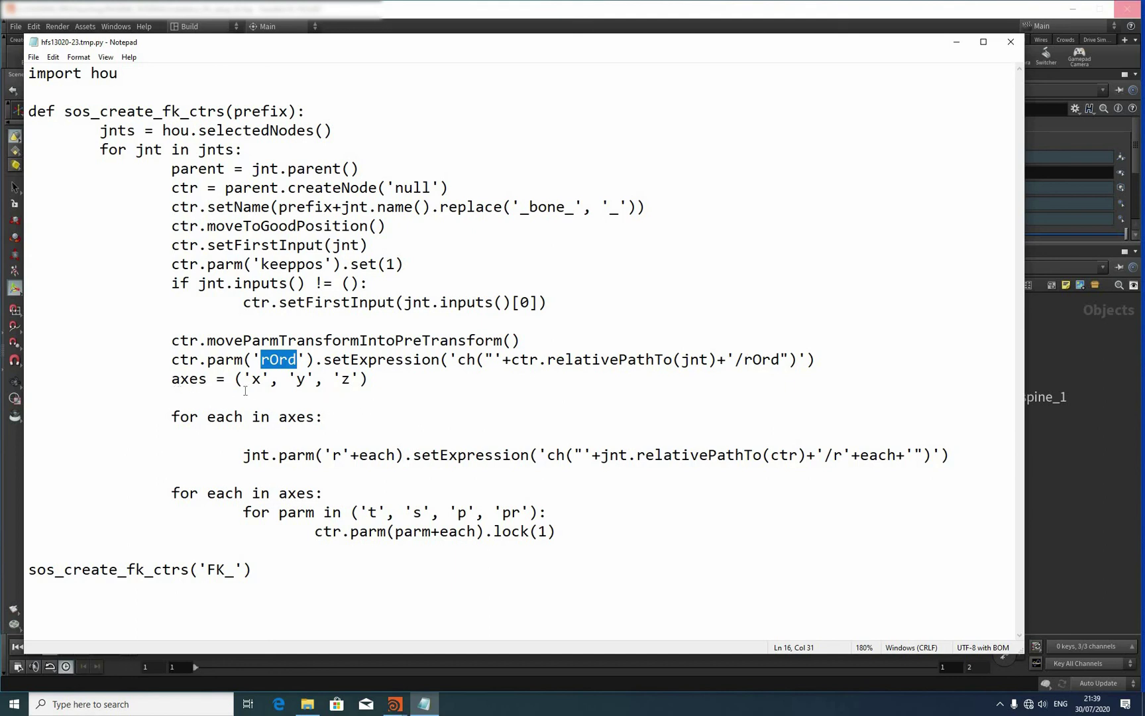
Step: Examine the axes variable and the loop that sets the joint's rotation expressions for each axis
{"action": "left_click", "coordinate": [278, 391]}
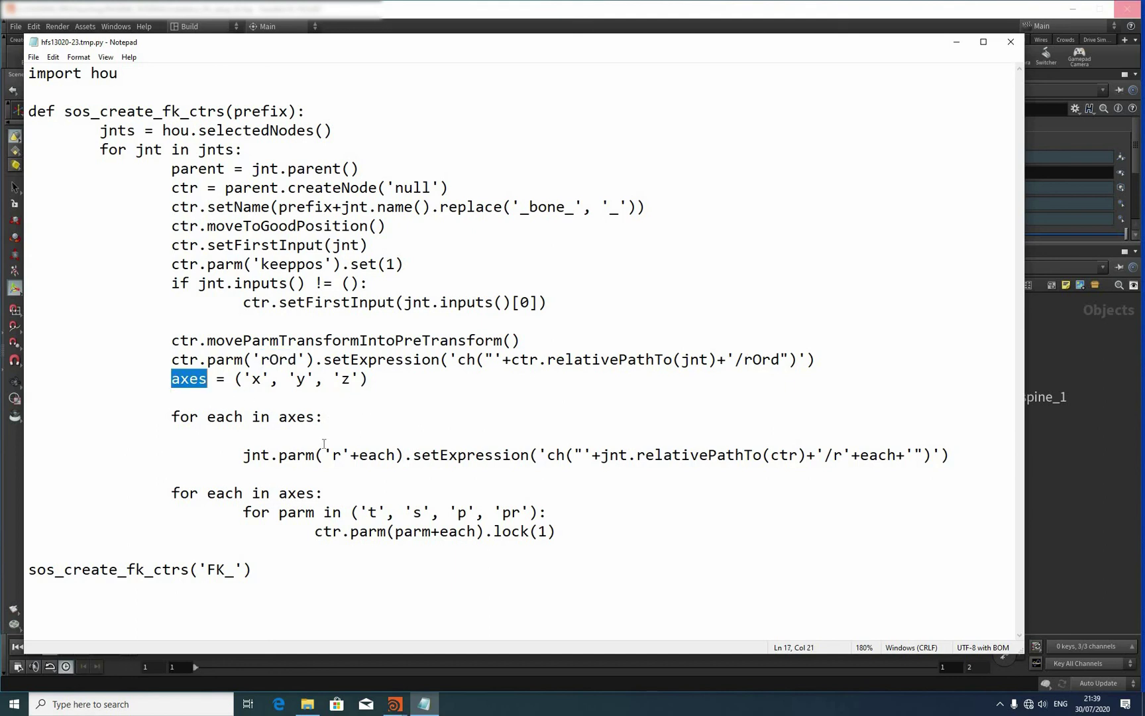
{"action": "key", "text": "shift+Down"}
{"action": "key", "text": "Down"}
{"action": "key", "text": "Down"}
{"action": "key", "text": "End"}
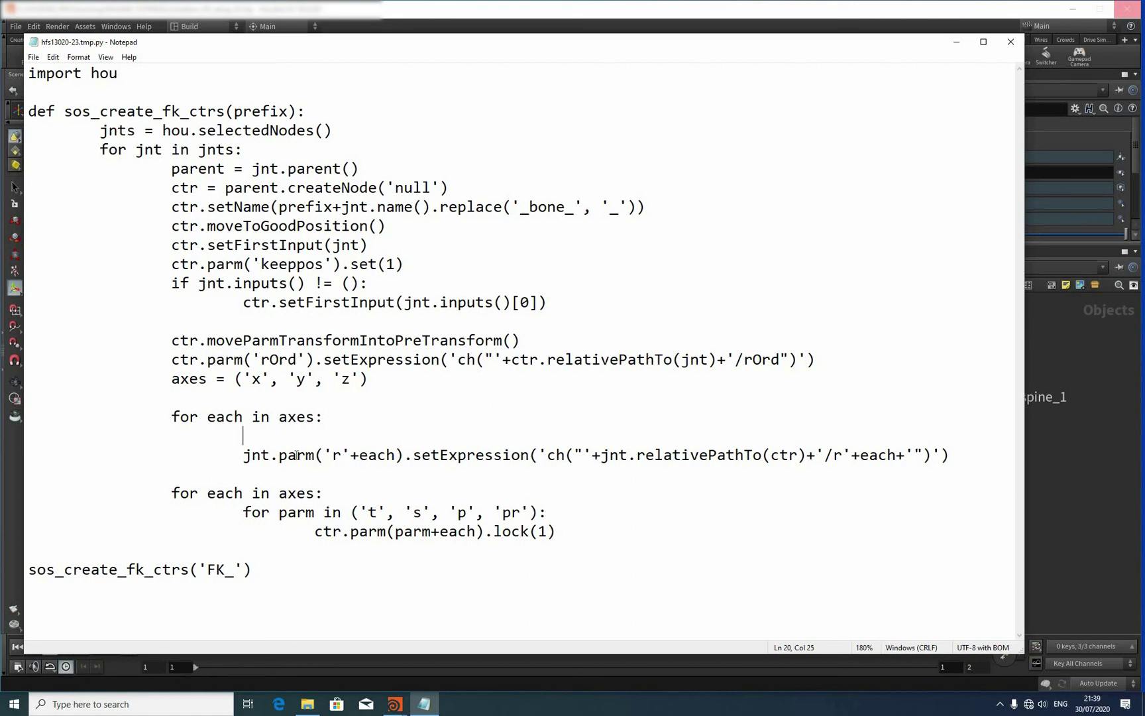
Step: Examine the nested loop that locks the control's 't', 's', 'p' and 'pr' parameters, highlighting the whole block
{"action": "left_click_drag", "start_coordinate": [171, 493], "coordinate": [29, 550]}
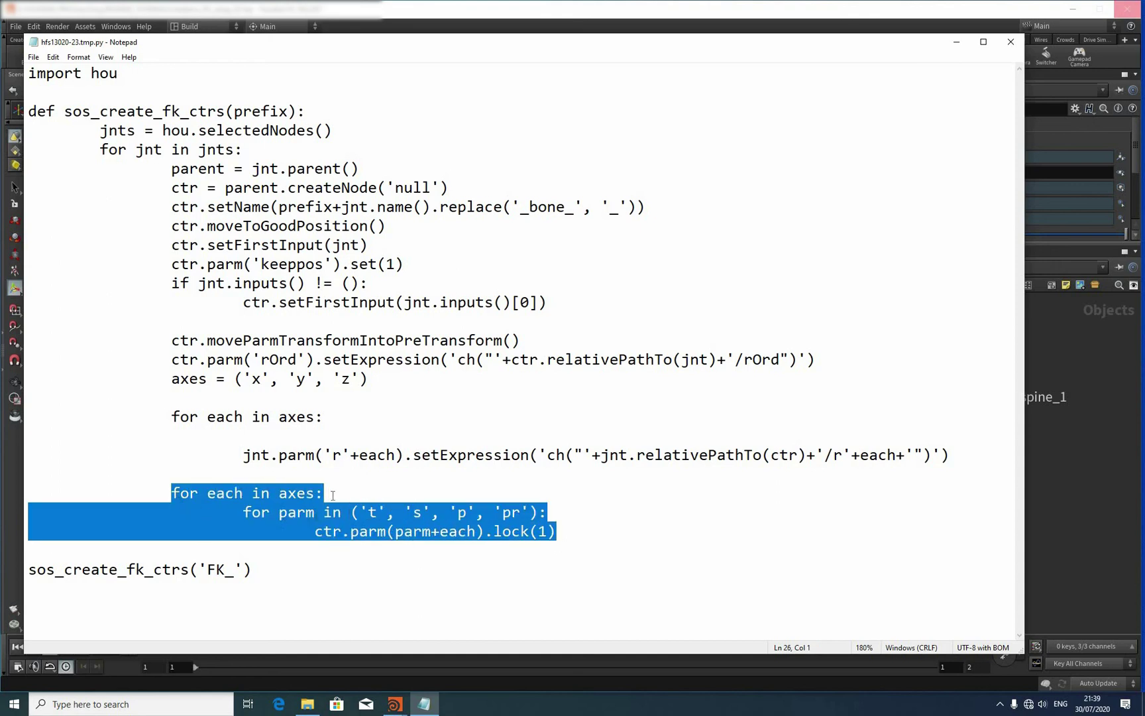
{"action": "left_click", "coordinate": [414, 512]}
{"action": "left_click_drag", "start_coordinate": [171, 493], "coordinate": [555, 531]}
Step: Examine the script's closing function call, highlighting sos_create_fk_ctrs('FK_')
{"action": "key", "text": "ctrl+End"}
{"action": "key", "text": "shift+Left"}
{"action": "key", "text": "shift+Left"}
{"action": "key", "text": "shift+Left"}
{"action": "key", "text": "shift+Left"}
{"action": "key", "text": "shift+Left"}
{"action": "key", "text": "shift+Left"}
{"action": "key", "text": "shift+Left"}
{"action": "key", "text": "shift+Left"}
{"action": "key", "text": "shift+Left"}
{"action": "key", "text": "shift+Left"}
{"action": "key", "text": "shift+Left"}
{"action": "key", "text": "shift+Left"}
{"action": "key", "text": "shift+Left"}
{"action": "key", "text": "shift+Left"}
{"action": "key", "text": "shift+Left"}
{"action": "key", "text": "shift+Left"}
{"action": "key", "text": "shift+Left"}
{"action": "key", "text": "shift+Left"}
{"action": "key", "text": "shift+Left"}
{"action": "key", "text": "shift+Left"}
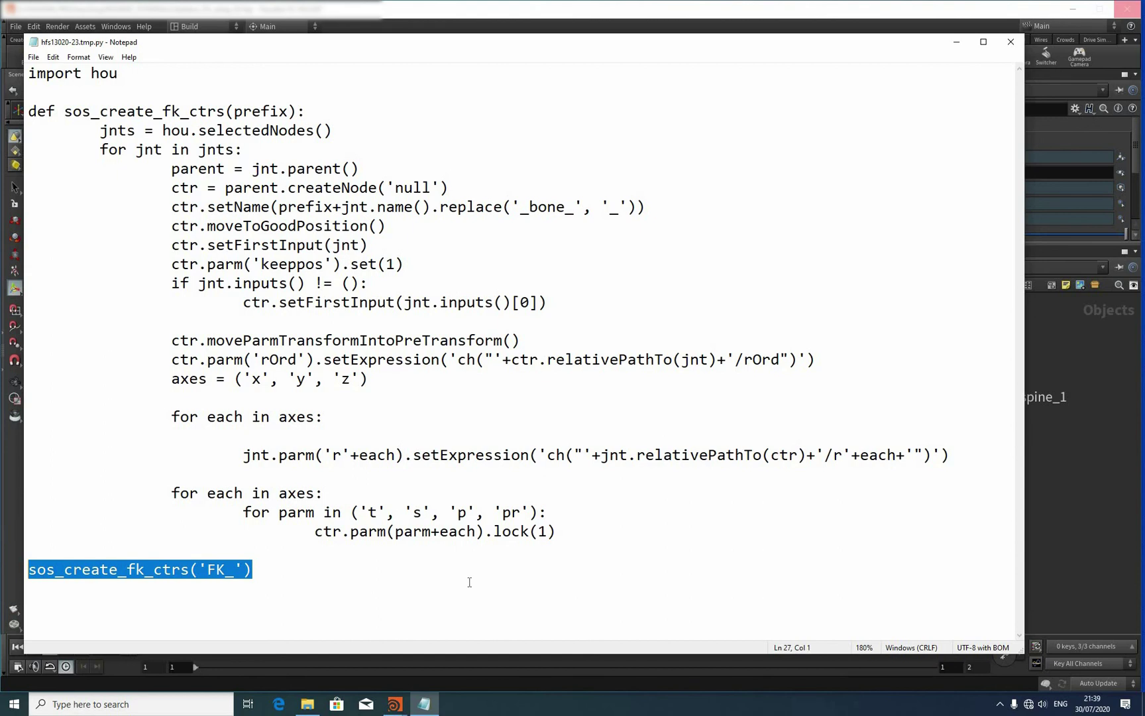
{"action": "key", "text": "End"}
{"action": "key", "text": "Return"}
{"action": "key", "text": "Tab"}
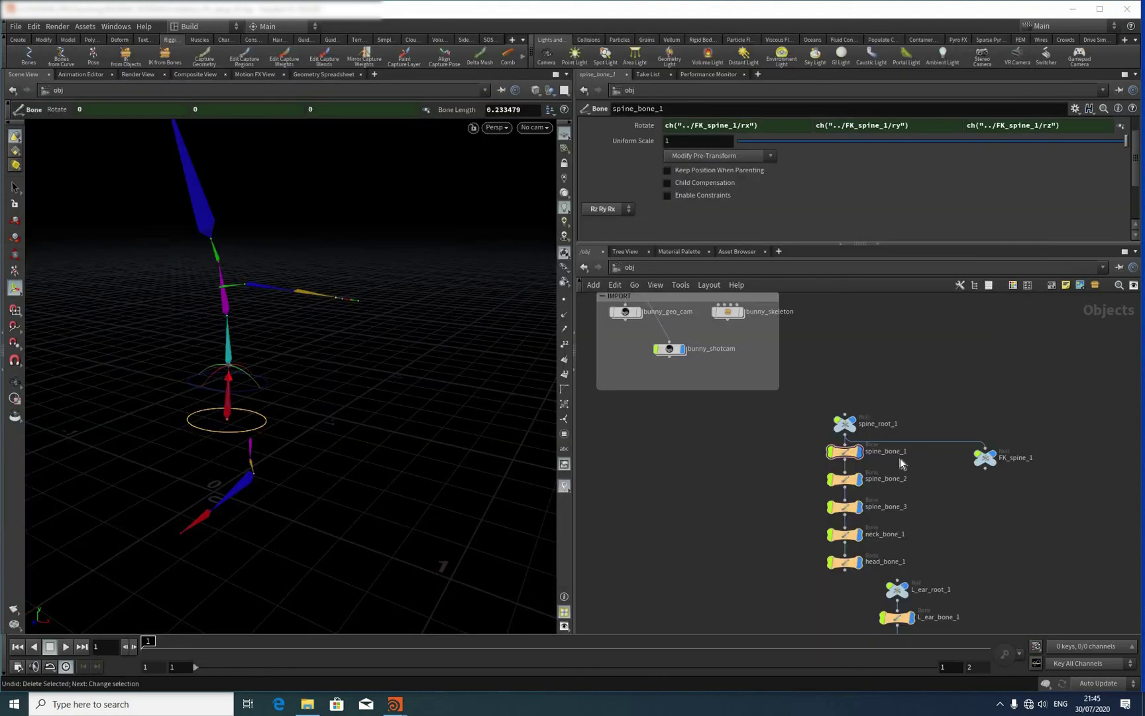
Step: Switch to Houdini and delete the manually built FK_spine_1 control null from the network
{"action": "key", "text": "ctrl+z"}
{"action": "key", "text": "ctrl+z"}
{"action": "key", "text": "ctrl+z"}
{"action": "key", "text": "ctrl+z"}
{"action": "left_click_drag", "start_coordinate": [966, 375], "coordinate": [895, 466]}
{"action": "key", "text": "Delete"}
{"action": "middle_click_drag", "start_coordinate": [735, 410], "coordinate": [755, 405]}
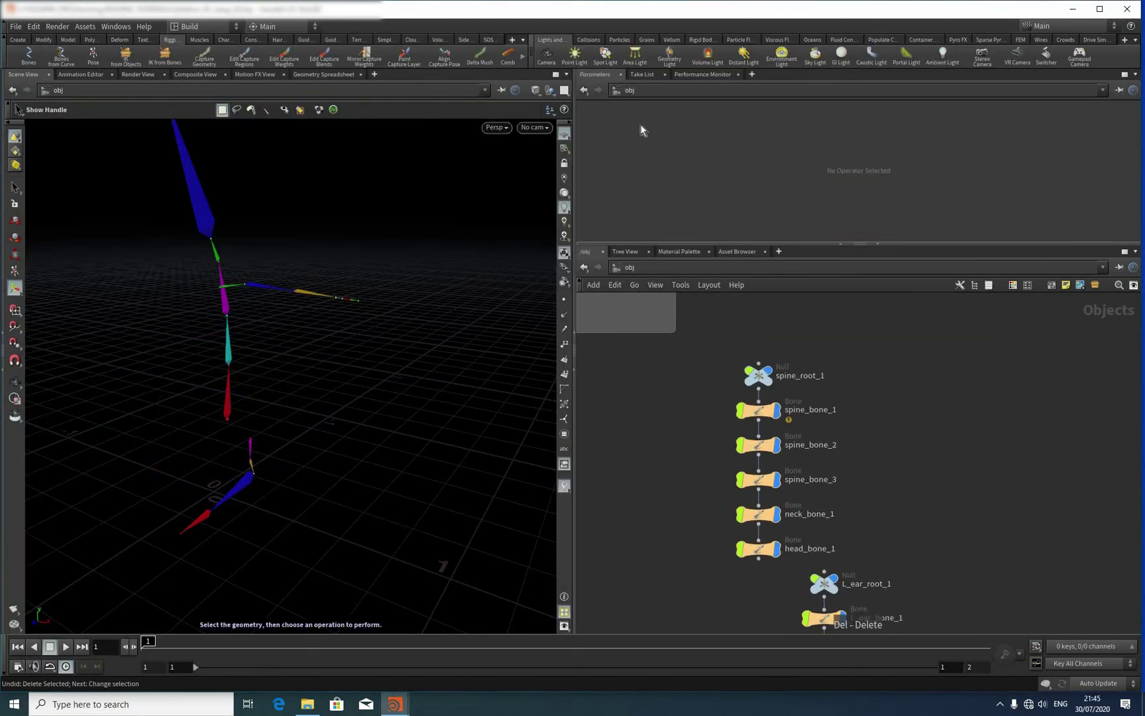
Step: Delete the channel expressions on spine_bone_1's Rotate parameter
{"action": "scroll", "coordinate": [755, 406], "scroll_direction": "up", "scroll_amount": 3}
{"action": "left_click", "coordinate": [726, 405]}
{"action": "right_click", "coordinate": [638, 126]}
{"action": "key", "text": "d"}
{"action": "key", "text": "Return"}
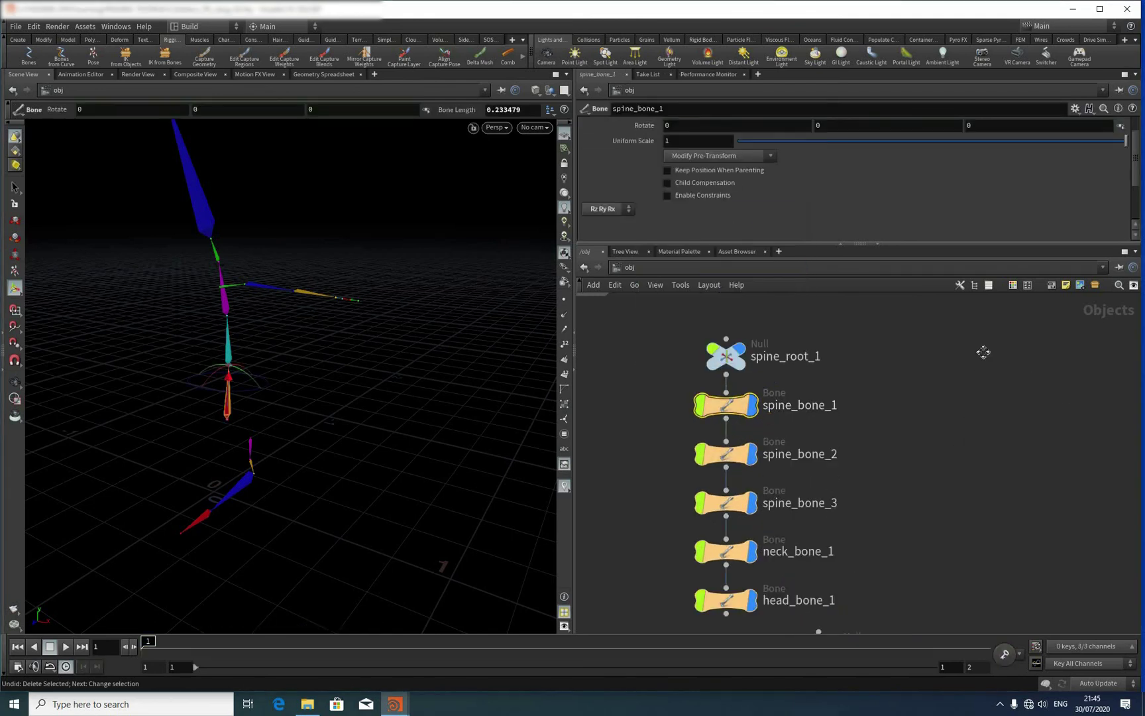
Step: Select spine_bone_1, spine_bone_2, spine_bone_3, neck_bone_1 and head_bone_1, and run the sos_create_fk_ctrs script on them from the Python Source Editor
{"action": "middle_click_drag", "start_coordinate": [738, 421], "coordinate": [746, 357]}
{"action": "mouse_move", "coordinate": [923, 355]}
{"action": "middle_mouse_down"}
{"action": "mouse_move", "coordinate": [907, 397]}
{"action": "mouse_move", "coordinate": [906, 364]}
{"action": "middle_mouse_up"}
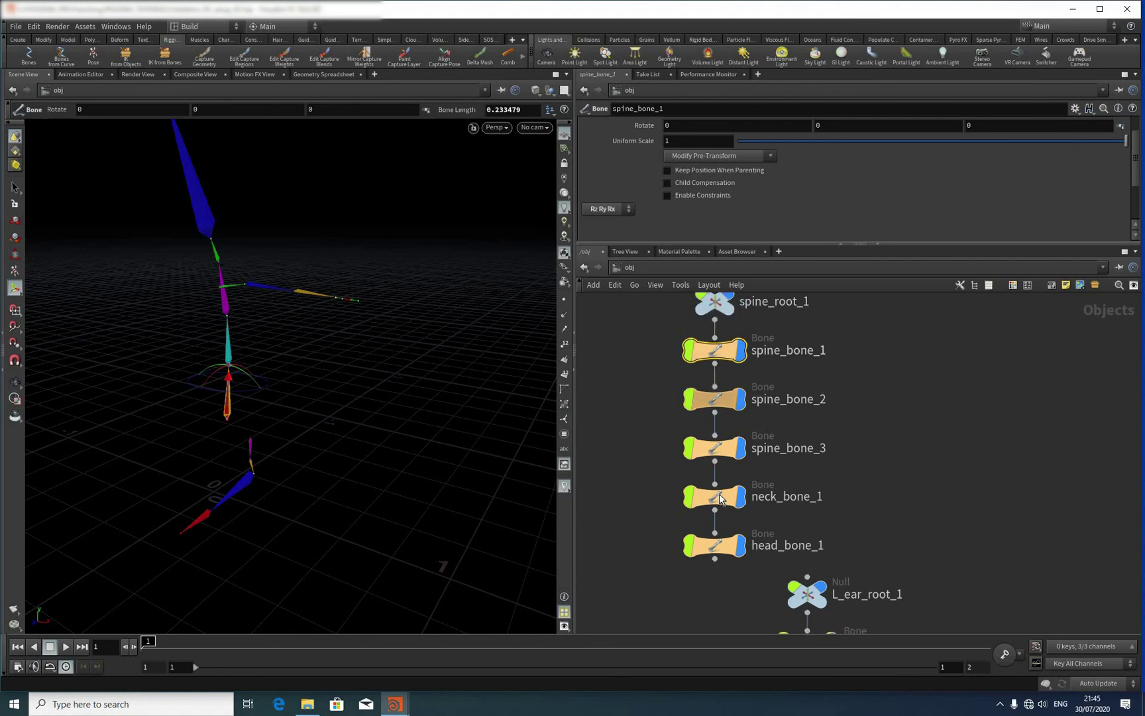
{"action": "left_click", "coordinate": [715, 399], "text": "shift"}
{"action": "left_click", "coordinate": [713, 448], "text": "shift"}
{"action": "left_click", "coordinate": [715, 496], "text": "shift"}
{"action": "left_click", "coordinate": [714, 545], "text": "shift"}
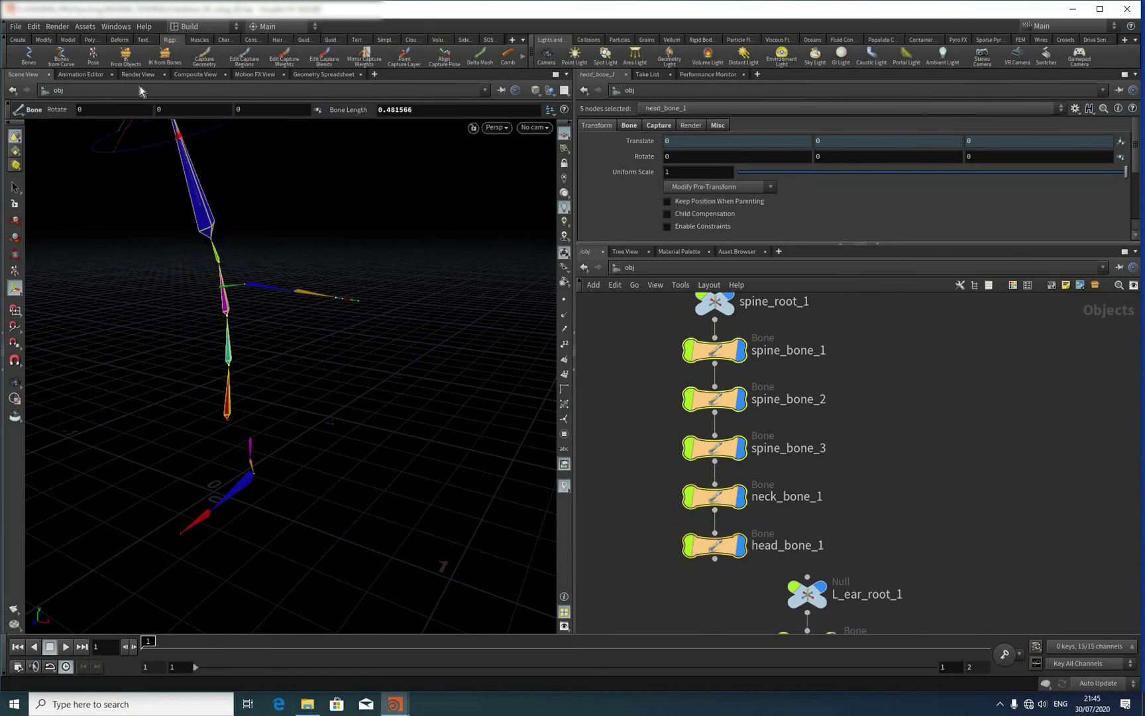
{"action": "left_click", "coordinate": [116, 27]}
{"action": "left_click", "coordinate": [140, 87]}
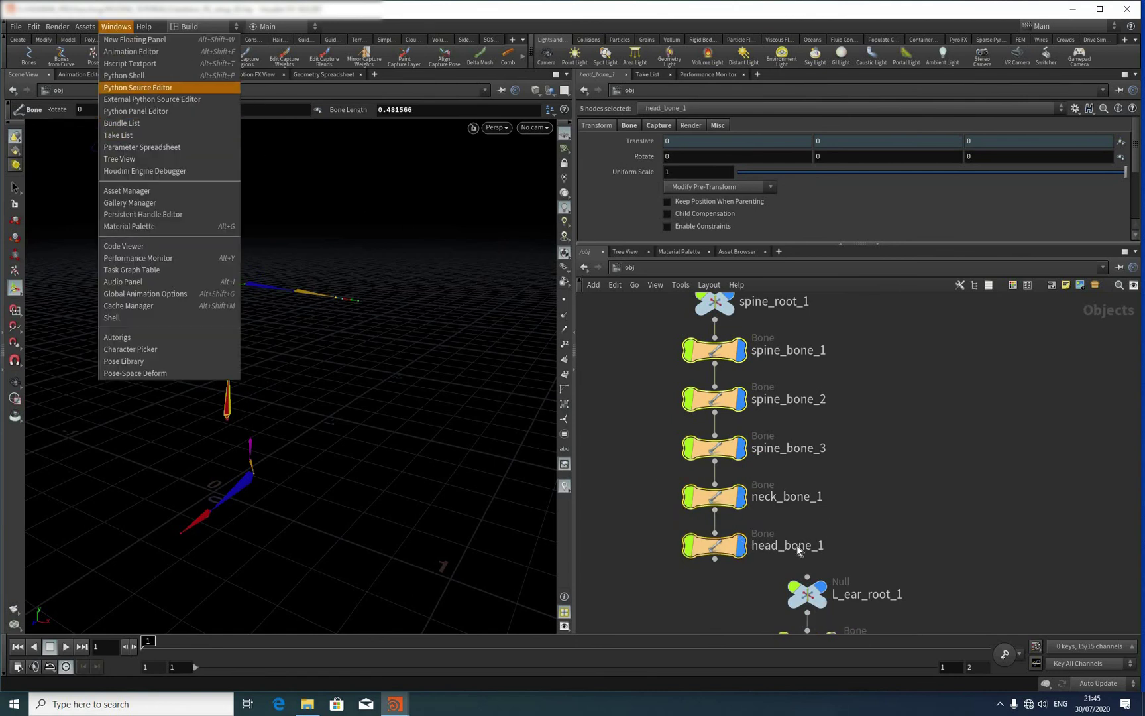
{"action": "key", "text": "Return"}
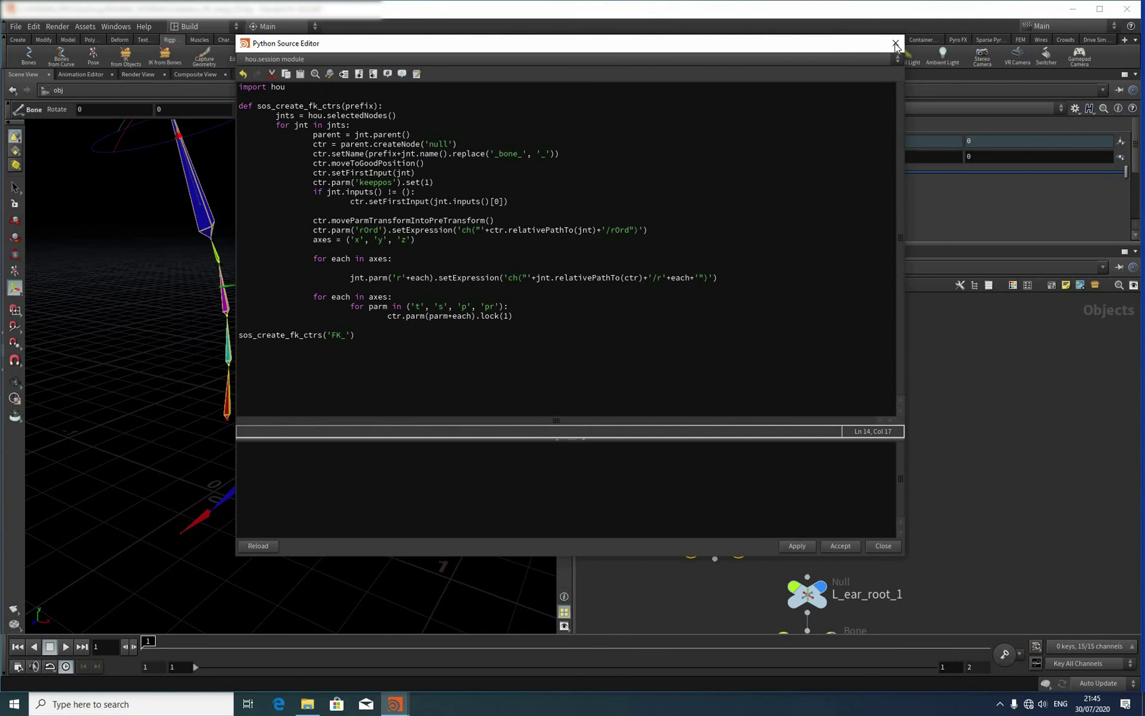
{"action": "key", "text": "ctrl+Return"}
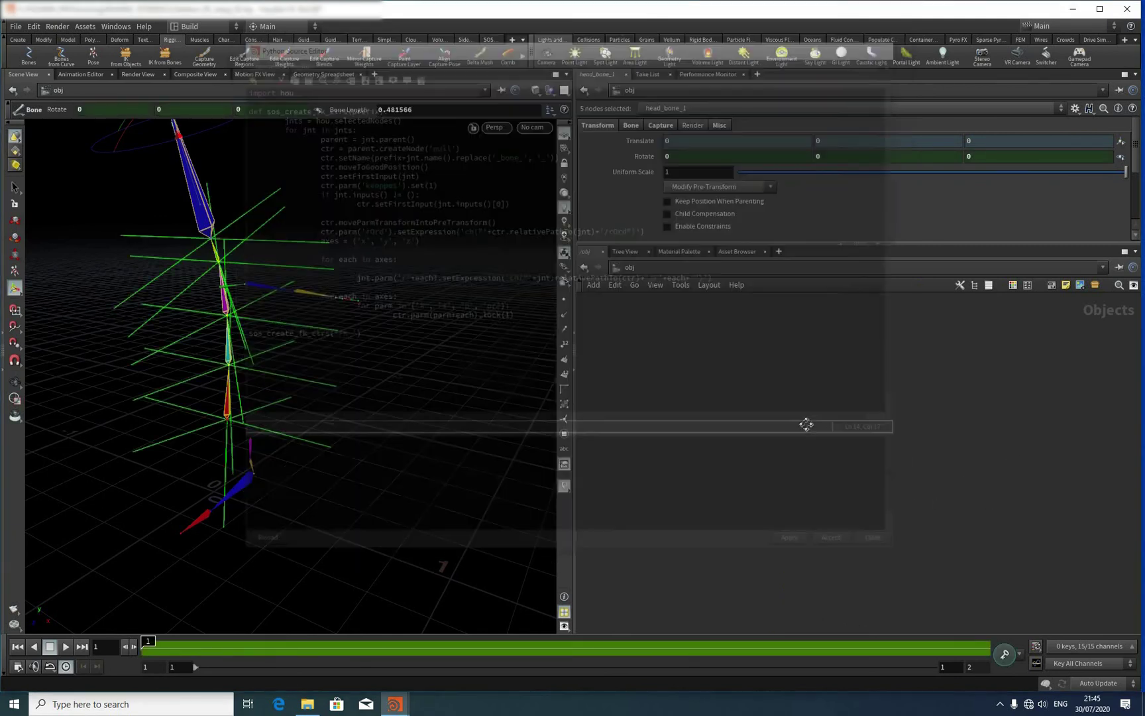
Step: Select the five generated FK control nulls and move them up beside the spine bone chain in the network
{"action": "scroll", "coordinate": [859, 438], "scroll_direction": "down", "scroll_amount": 5}
{"action": "middle_click_drag", "start_coordinate": [1000, 482], "coordinate": [871, 473]}
{"action": "scroll", "coordinate": [823, 483], "scroll_direction": "up", "scroll_amount": 5}
{"action": "key", "text": "h"}
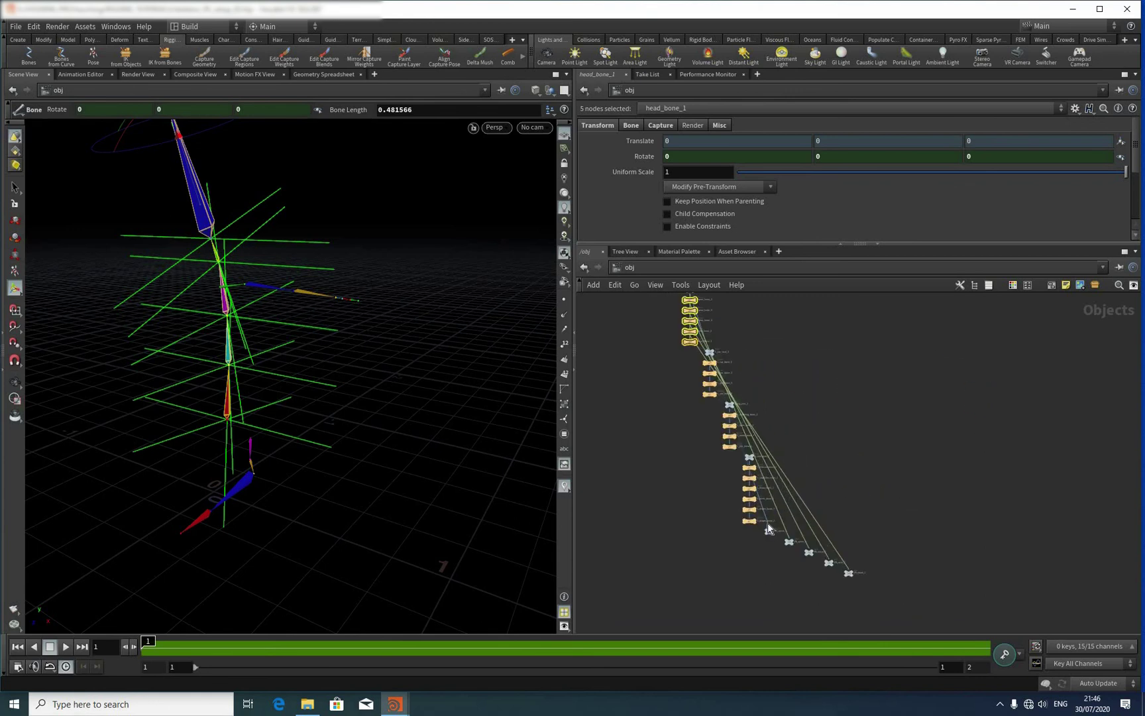
{"action": "left_click_drag", "start_coordinate": [889, 601], "coordinate": [738, 330]}
{"action": "left_click", "coordinate": [736, 328]}
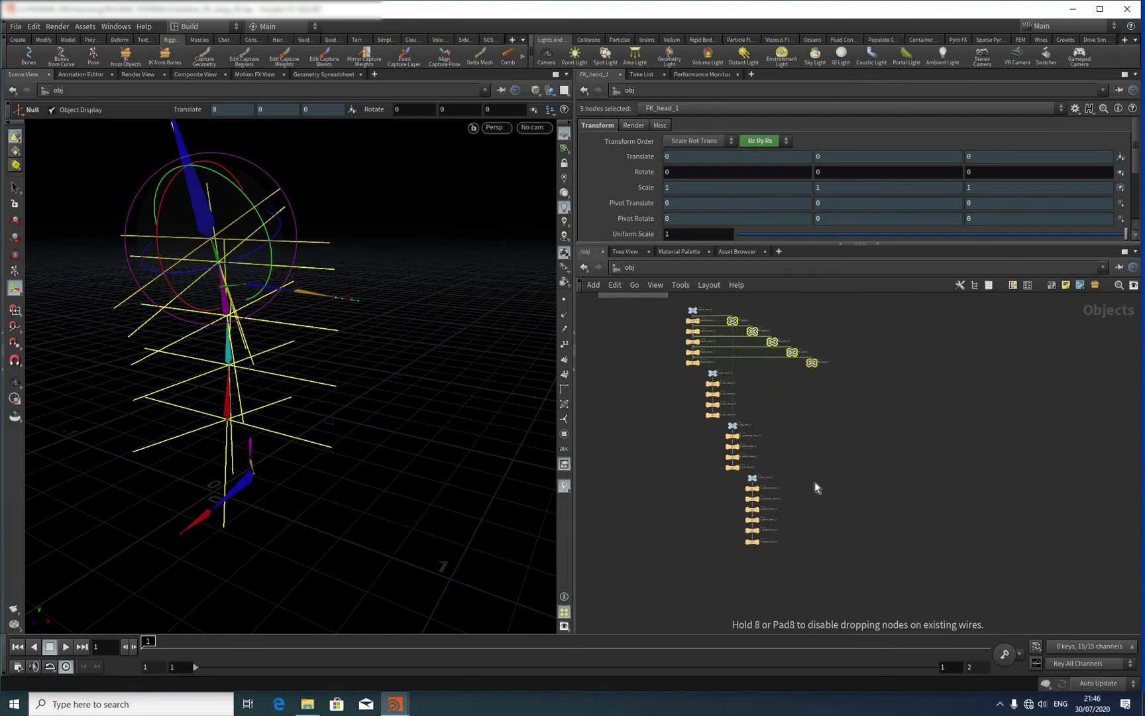
Step: Select the five FK control nulls of the spine, neck and head and set their wireframe color to orange (1, 0.5, 0)
{"action": "left_click", "coordinate": [915, 391]}
{"action": "middle_click_drag", "start_coordinate": [911, 384], "coordinate": [917, 483]}
{"action": "scroll", "coordinate": [886, 363], "scroll_direction": "up", "scroll_amount": 3}
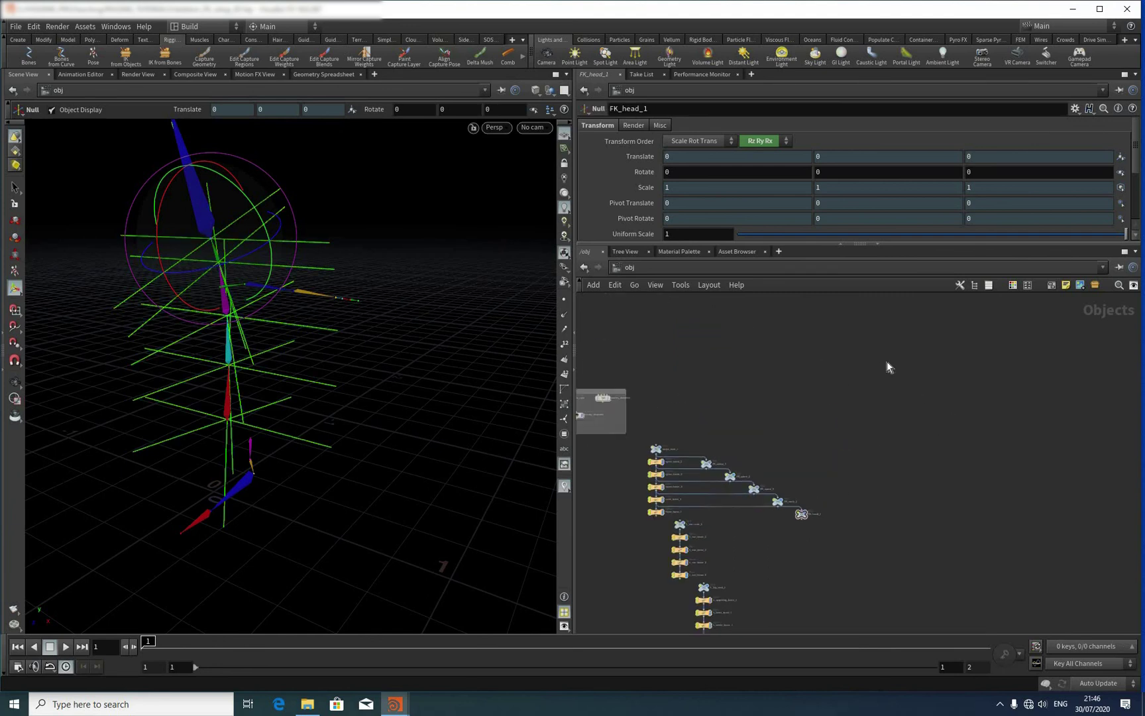
{"action": "middle_click_drag", "start_coordinate": [659, 406], "coordinate": [749, 345]}
{"action": "left_click_drag", "start_coordinate": [750, 350], "coordinate": [989, 488]}
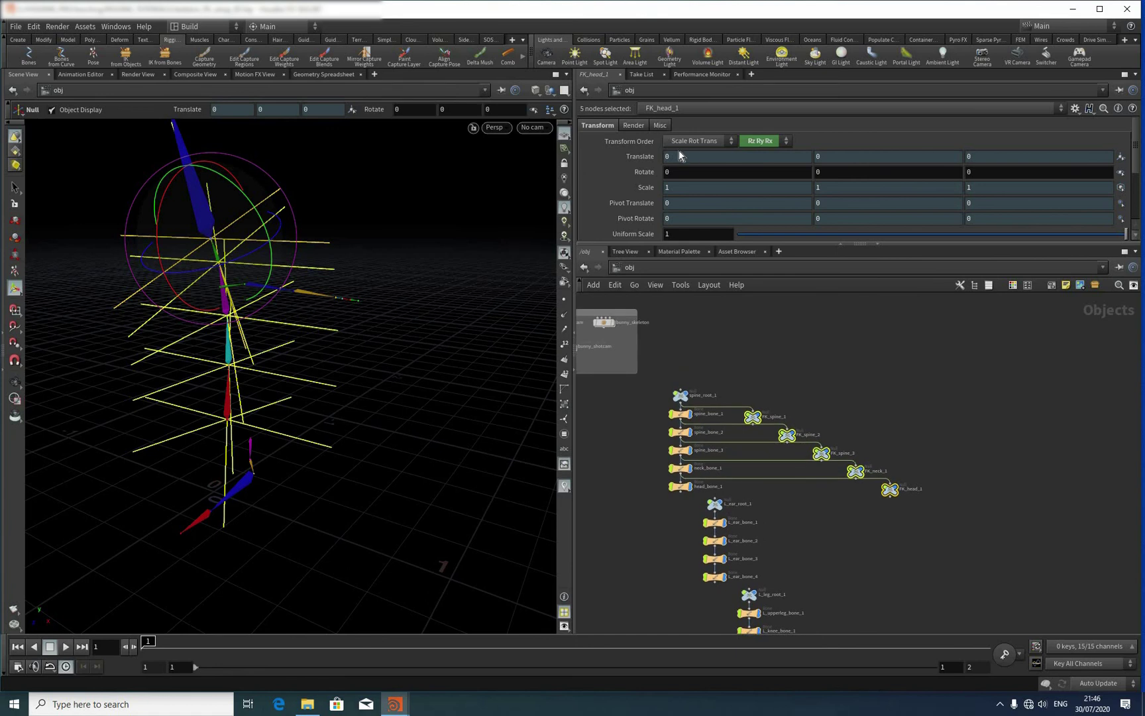
{"action": "left_click", "coordinate": [812, 58]}
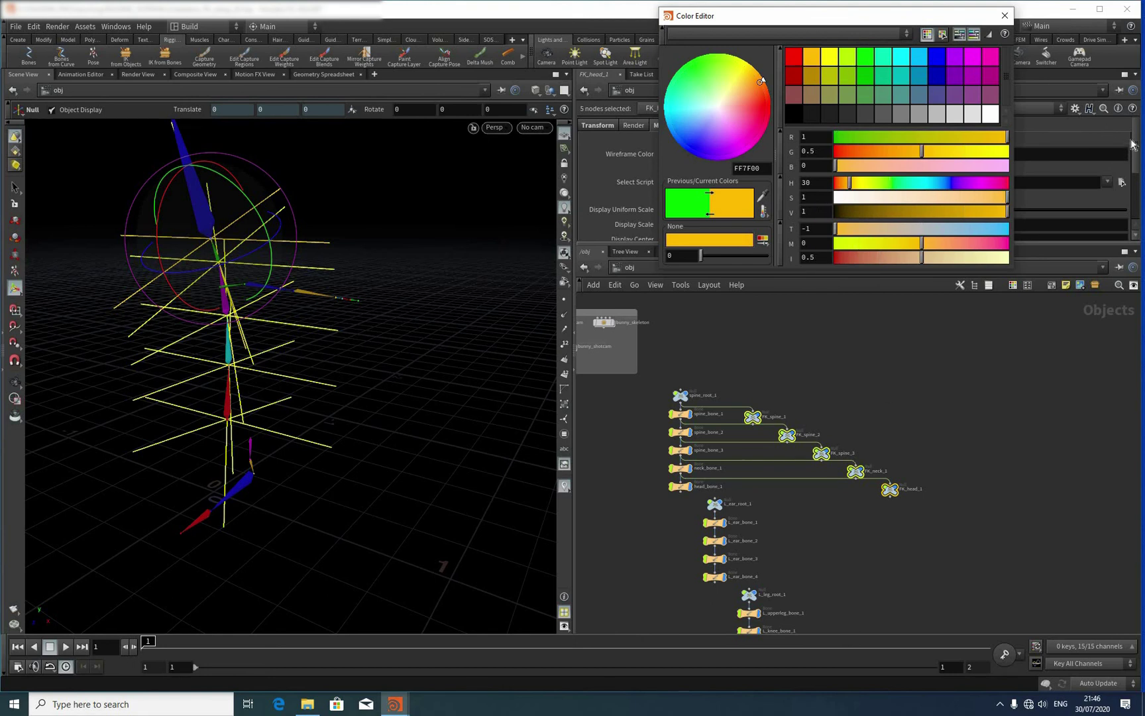
{"action": "left_click", "coordinate": [1005, 16]}
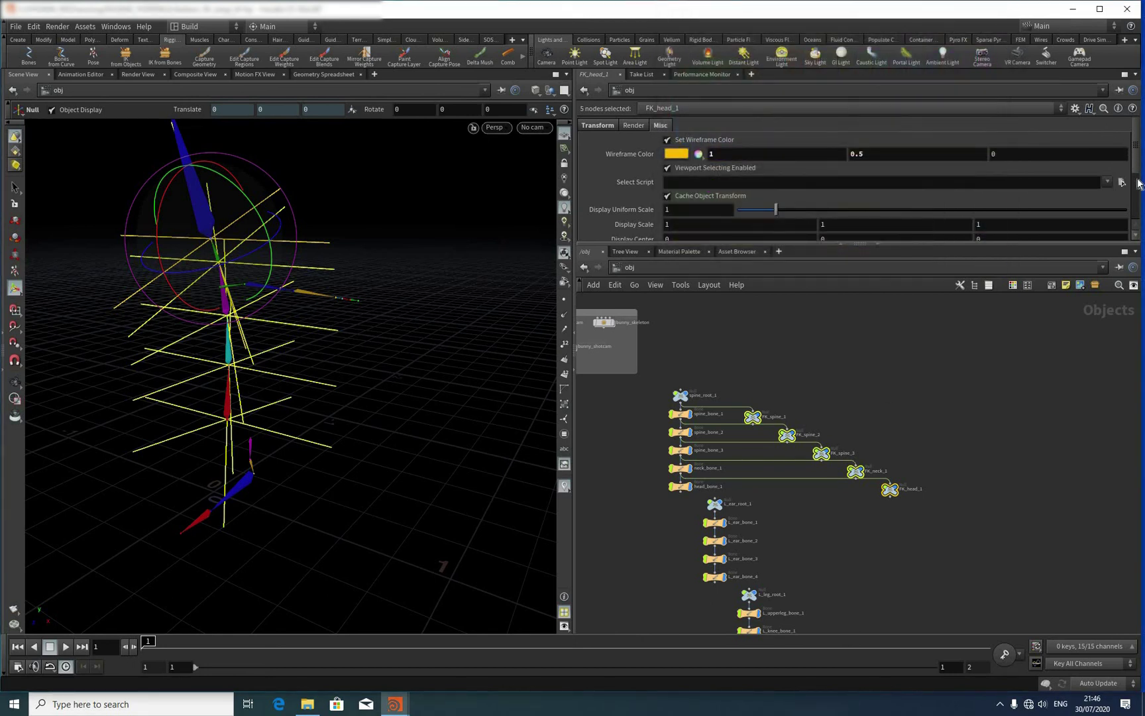
Step: Set the selected FK controls' Control Type to Circles and their Orientation to XY plane
{"action": "scroll", "coordinate": [737, 188], "scroll_direction": "down", "scroll_amount": 3}
{"action": "left_click", "coordinate": [704, 185]}
{"action": "left_click", "coordinate": [696, 220]}
{"action": "left_click", "coordinate": [696, 216]}
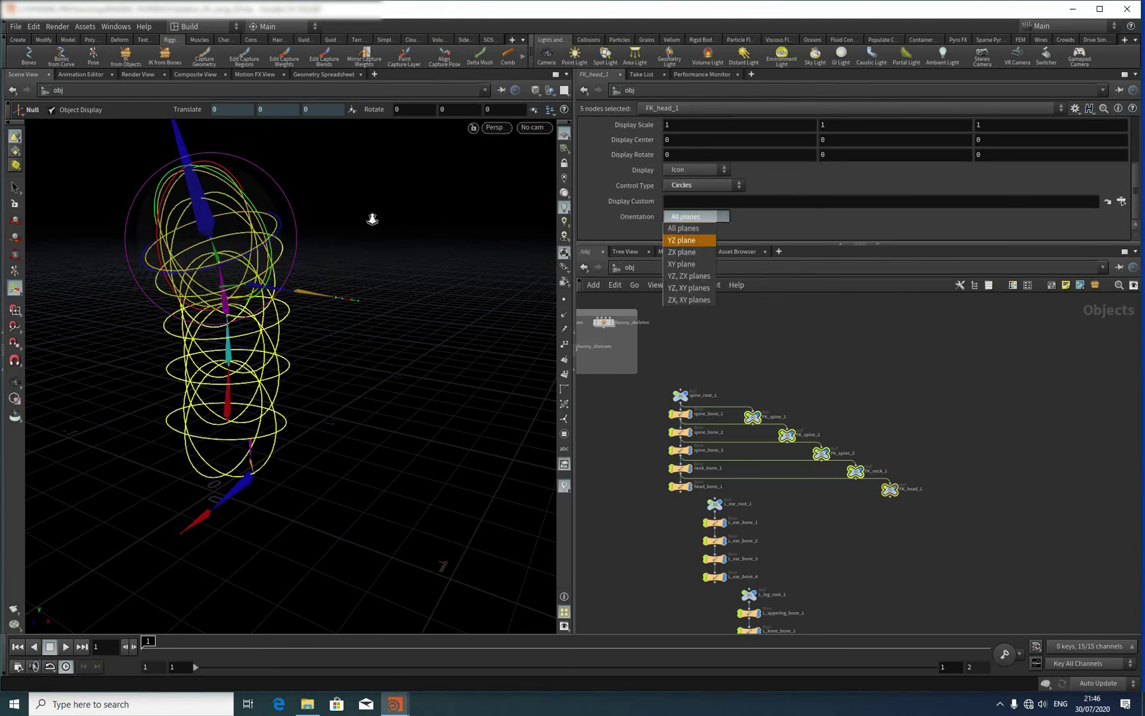
{"action": "left_click", "coordinate": [689, 264]}
{"action": "left_click_drag", "start_coordinate": [396, 281], "coordinate": [455, 271], "text": "alt"}
{"action": "middle_click_drag", "start_coordinate": [398, 132], "coordinate": [404, 205], "text": "alt"}
{"action": "scroll", "coordinate": [403, 210], "scroll_direction": "up", "scroll_amount": 3}
{"action": "left_click_drag", "start_coordinate": [402, 209], "coordinate": [501, 251]}
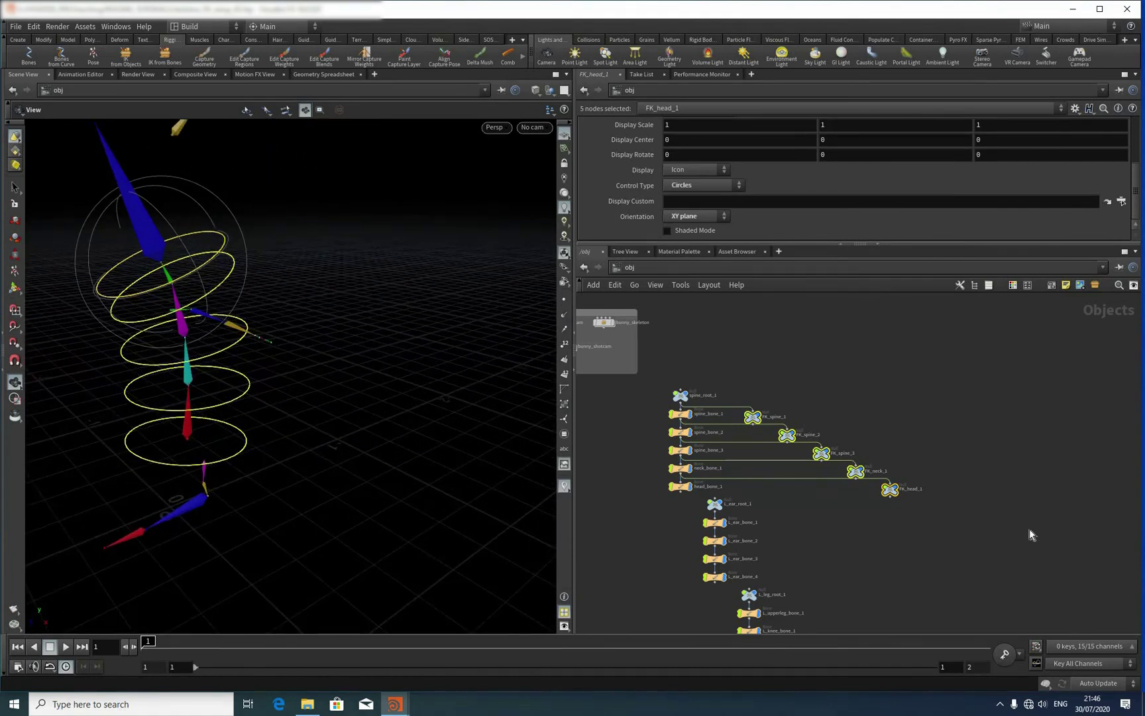
{"action": "key", "text": "Return"}
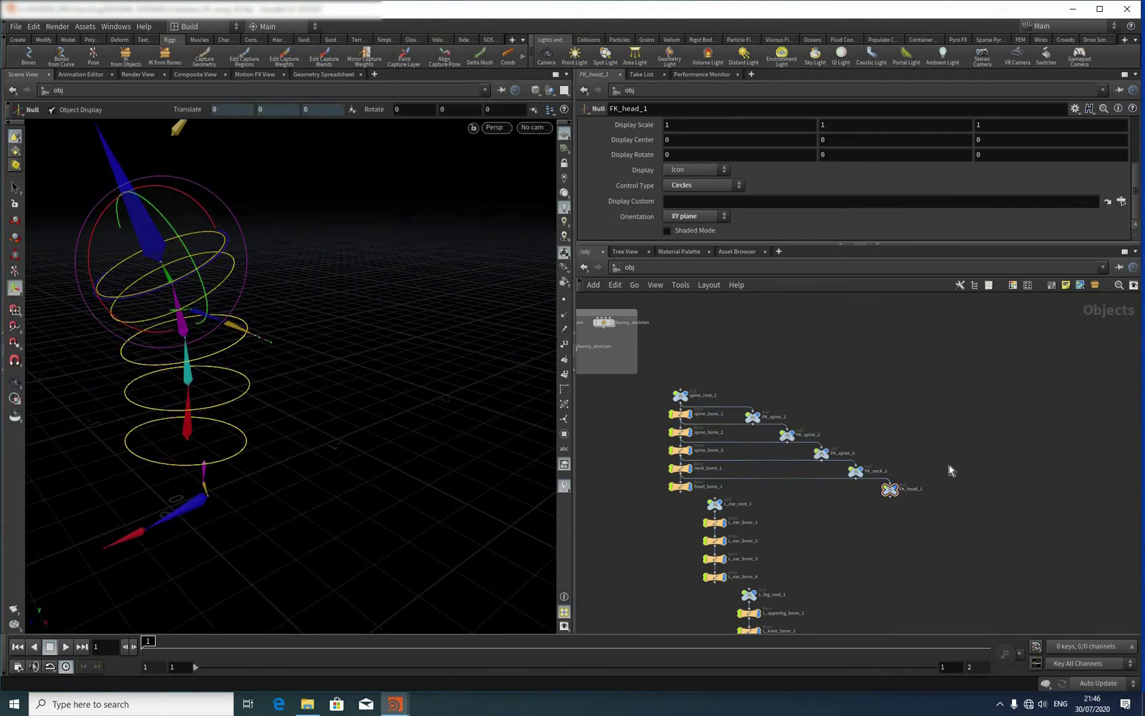
Step: Color the five FK control nodes yellow in the network
{"action": "key", "text": "c"}
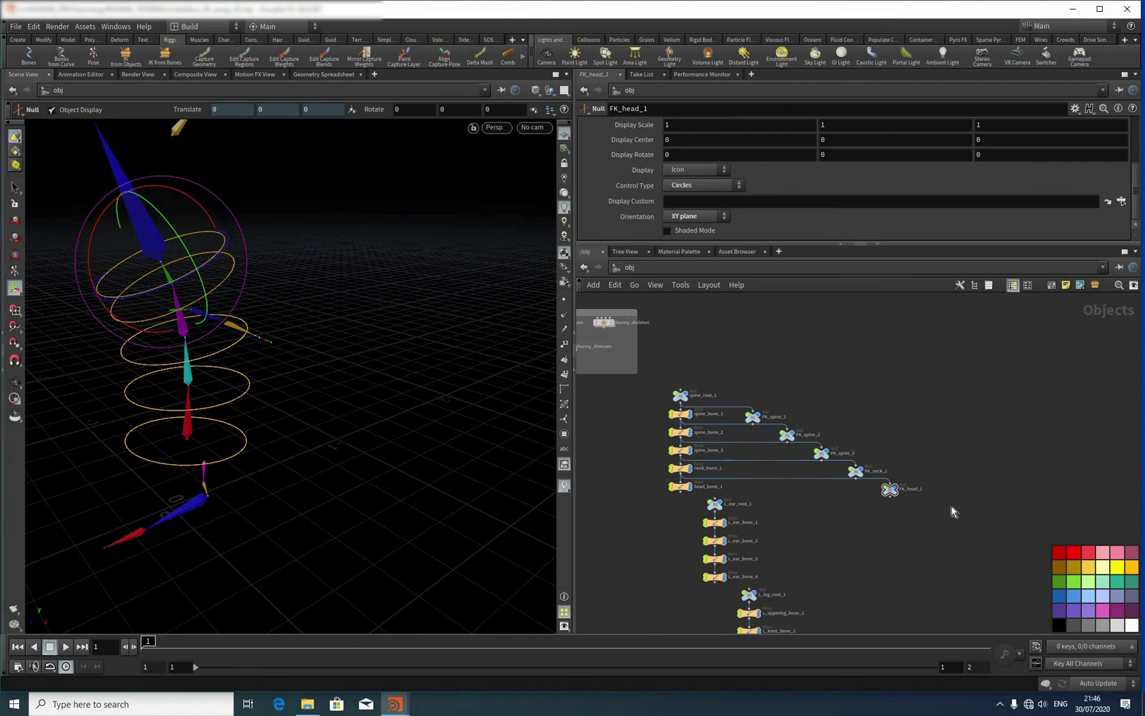
{"action": "left_click_drag", "start_coordinate": [744, 375], "coordinate": [941, 505]}
{"action": "left_click", "coordinate": [876, 352]}
Step: Examine how the yellow FK control nulls are wired to the spine, neck and head bones in the network
{"action": "middle_click_drag", "start_coordinate": [833, 369], "coordinate": [859, 308]}
{"action": "scroll", "coordinate": [750, 360], "scroll_direction": "up", "scroll_amount": 3}
{"action": "middle_click_drag", "start_coordinate": [742, 472], "coordinate": [743, 418]}
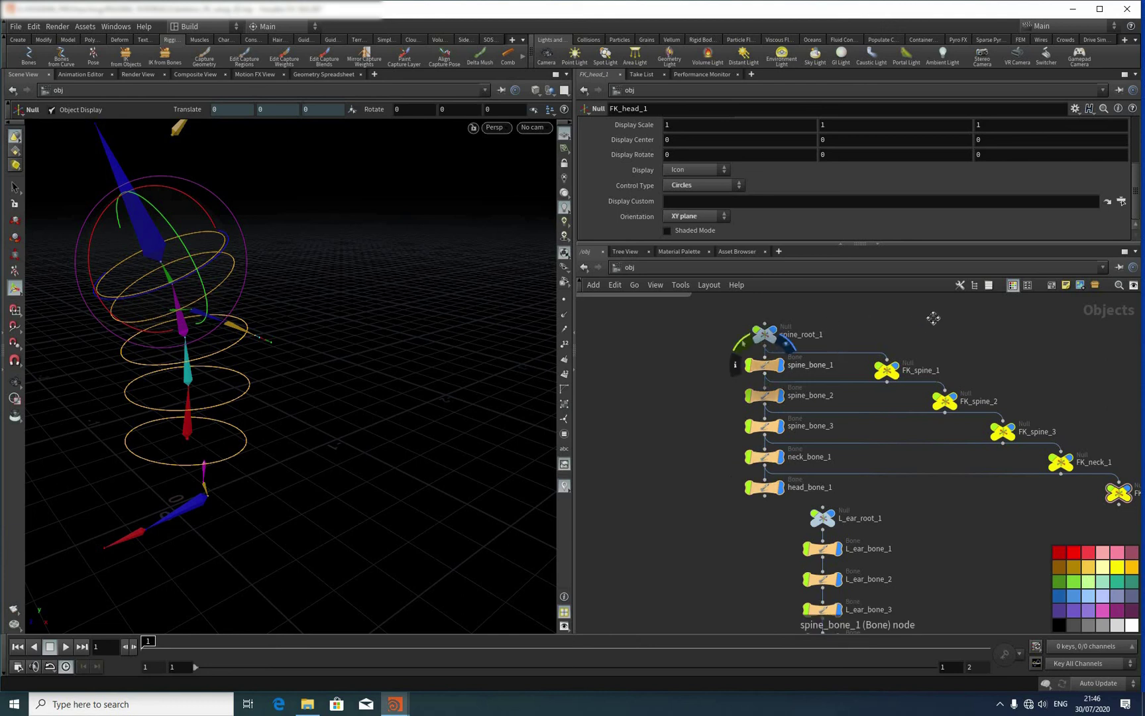
{"action": "scroll", "coordinate": [726, 395], "scroll_direction": "up", "scroll_amount": 5}
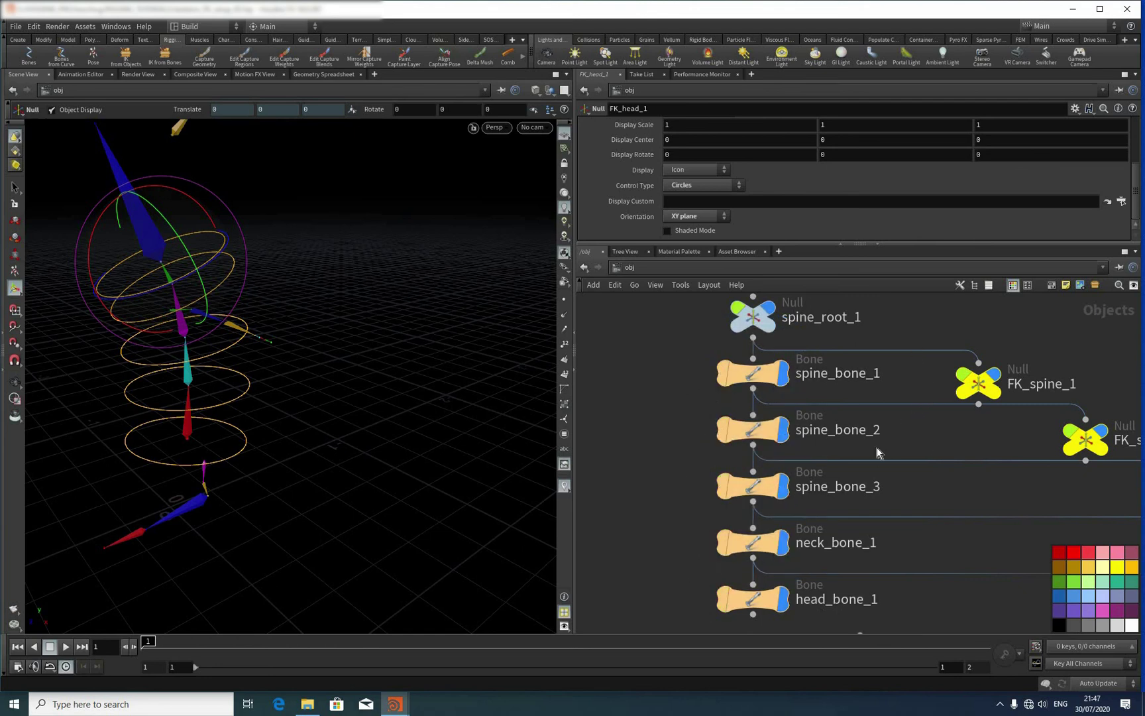
{"action": "scroll", "coordinate": [800, 364], "scroll_direction": "down", "scroll_amount": 3}
{"action": "scroll", "coordinate": [813, 360], "scroll_direction": "up", "scroll_amount": 1}
{"action": "middle_click_drag", "start_coordinate": [798, 374], "coordinate": [715, 396]}
{"action": "scroll", "coordinate": [714, 396], "scroll_direction": "up", "scroll_amount": 3}
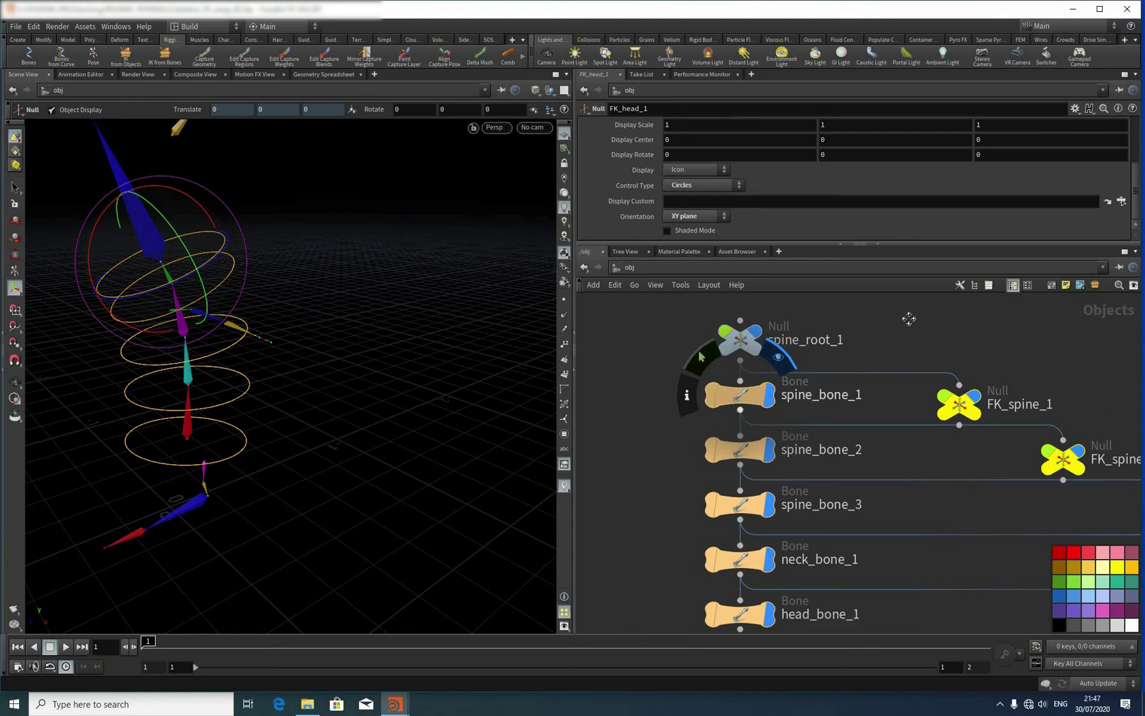
{"action": "middle_click_drag", "start_coordinate": [725, 467], "coordinate": [728, 445]}
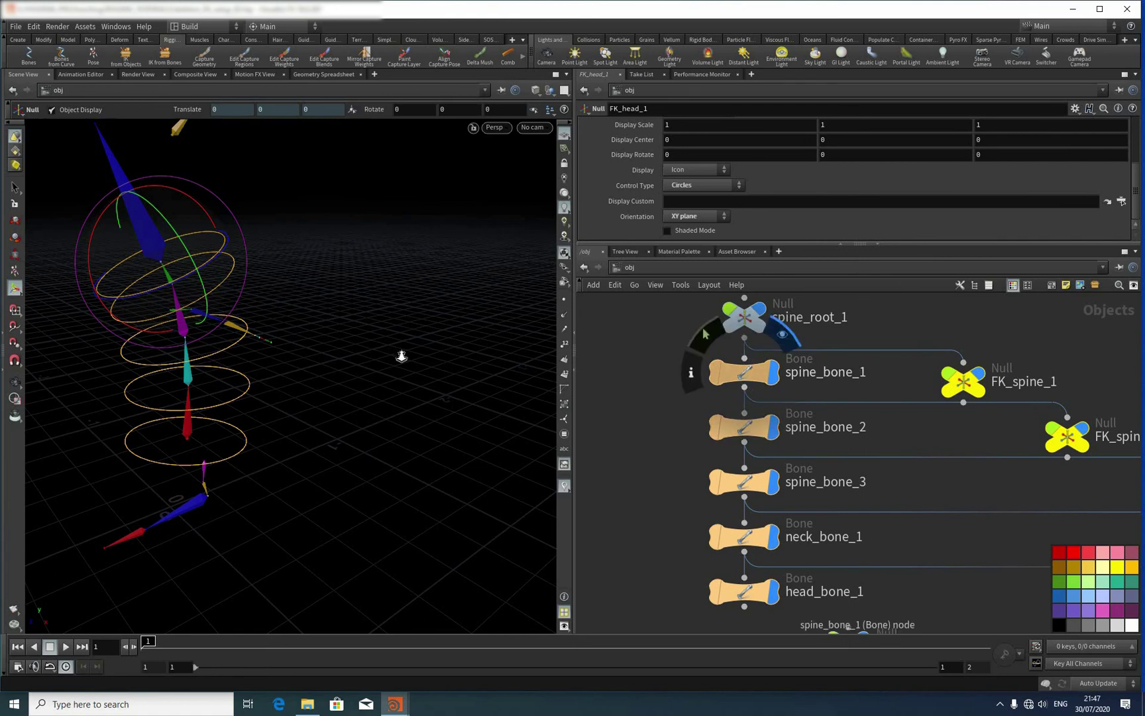
Step: Inspect the circle controls around the spine, neck and head bones in the viewport from several angles
{"action": "key", "text": "Escape"}
{"action": "middle_click_drag", "start_coordinate": [204, 306], "coordinate": [275, 291]}
{"action": "right_click_drag", "start_coordinate": [204, 304], "coordinate": [1020, 425]}
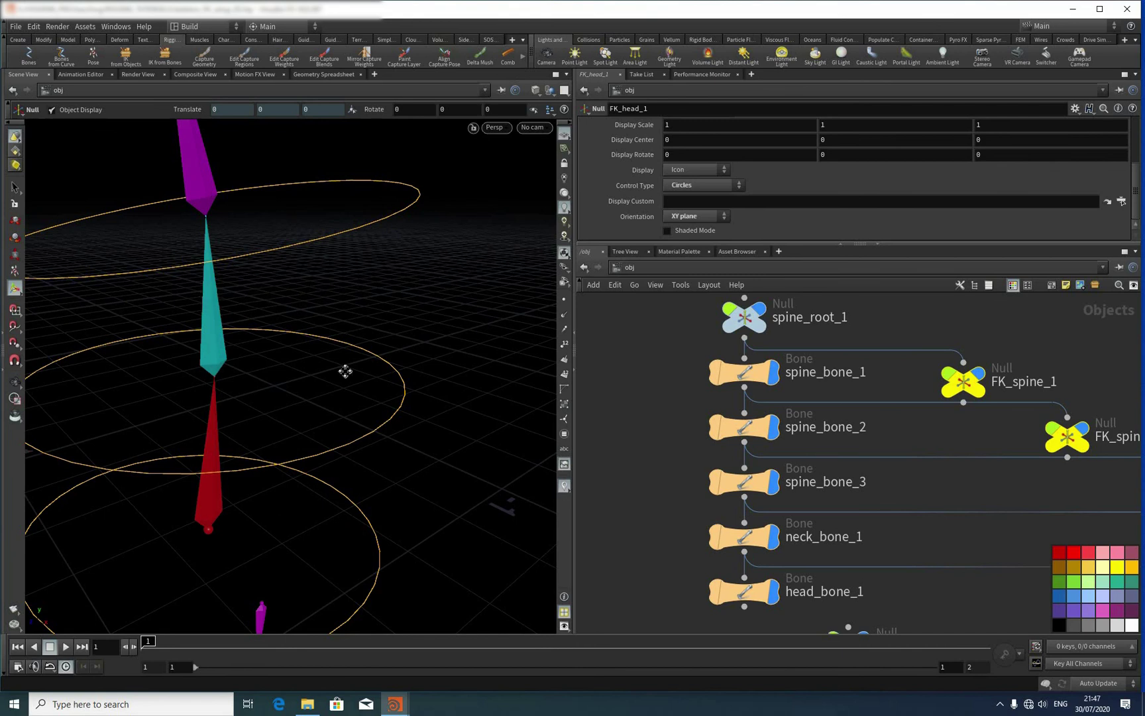
{"action": "right_click_drag", "start_coordinate": [530, 318], "coordinate": [406, 220], "text": "alt"}
{"action": "middle_click_drag", "start_coordinate": [406, 220], "coordinate": [400, 351], "text": "alt"}
{"action": "key", "text": "Return"}
{"action": "key", "text": "Escape"}
{"action": "left_click_drag", "start_coordinate": [377, 257], "coordinate": [308, 352]}
{"action": "key", "text": "Return"}
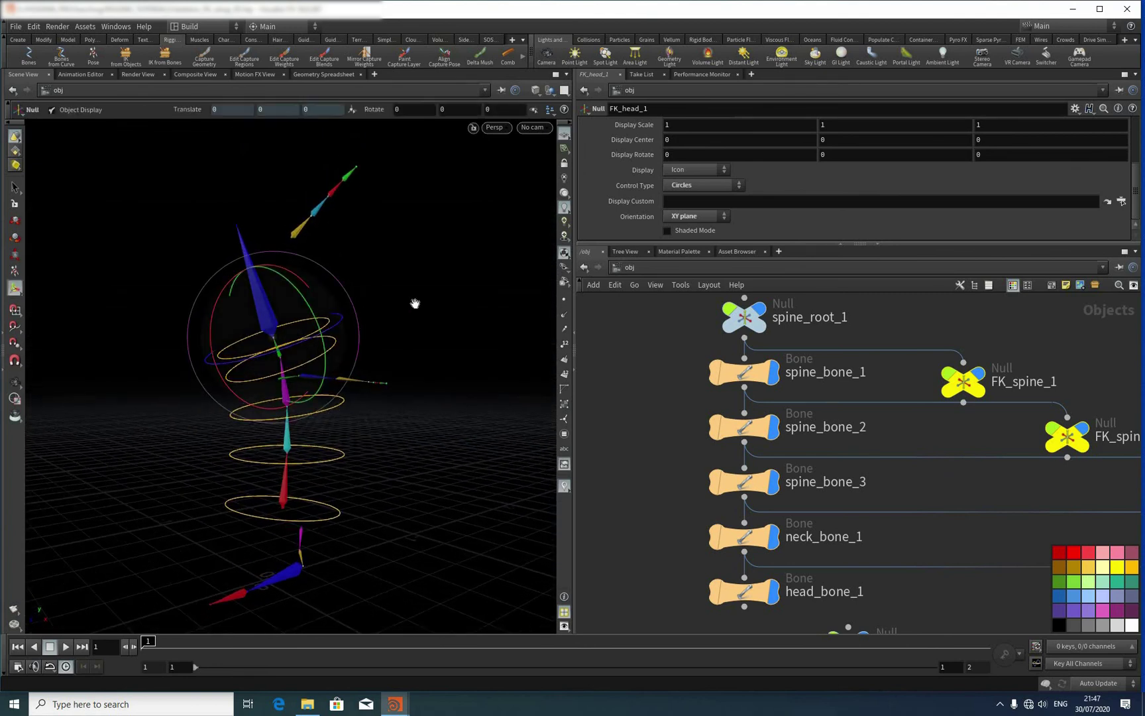
{"action": "key", "text": "Escape"}
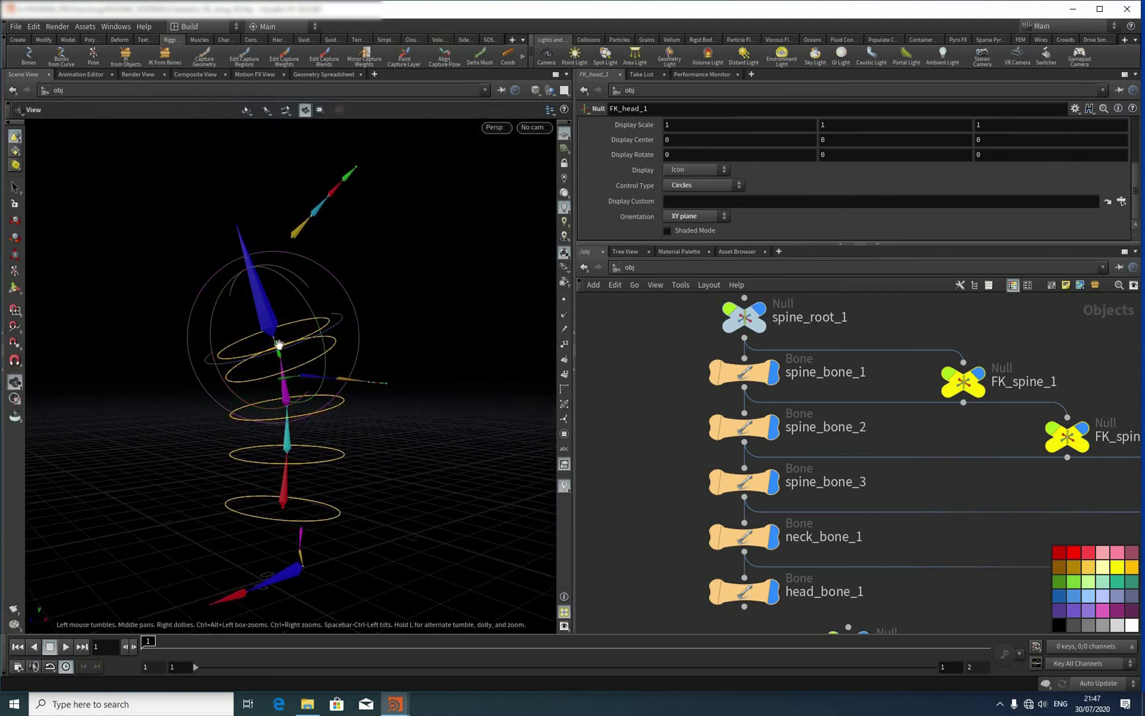
{"action": "left_click_drag", "start_coordinate": [311, 336], "coordinate": [457, 388]}
Step: Show the bunny_geo_cam geometry around the skeleton in the viewport
{"action": "left_click_drag", "start_coordinate": [692, 358], "coordinate": [735, 563], "text": "alt"}
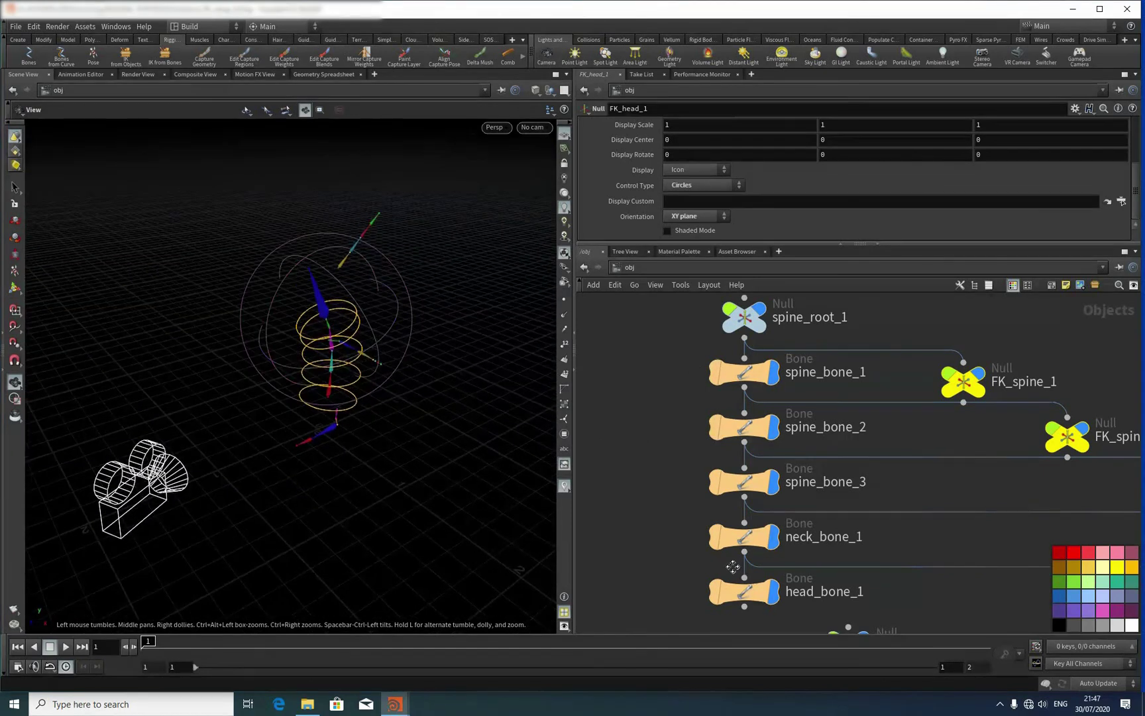
{"action": "left_click_drag", "start_coordinate": [695, 331], "coordinate": [742, 551], "text": "alt"}
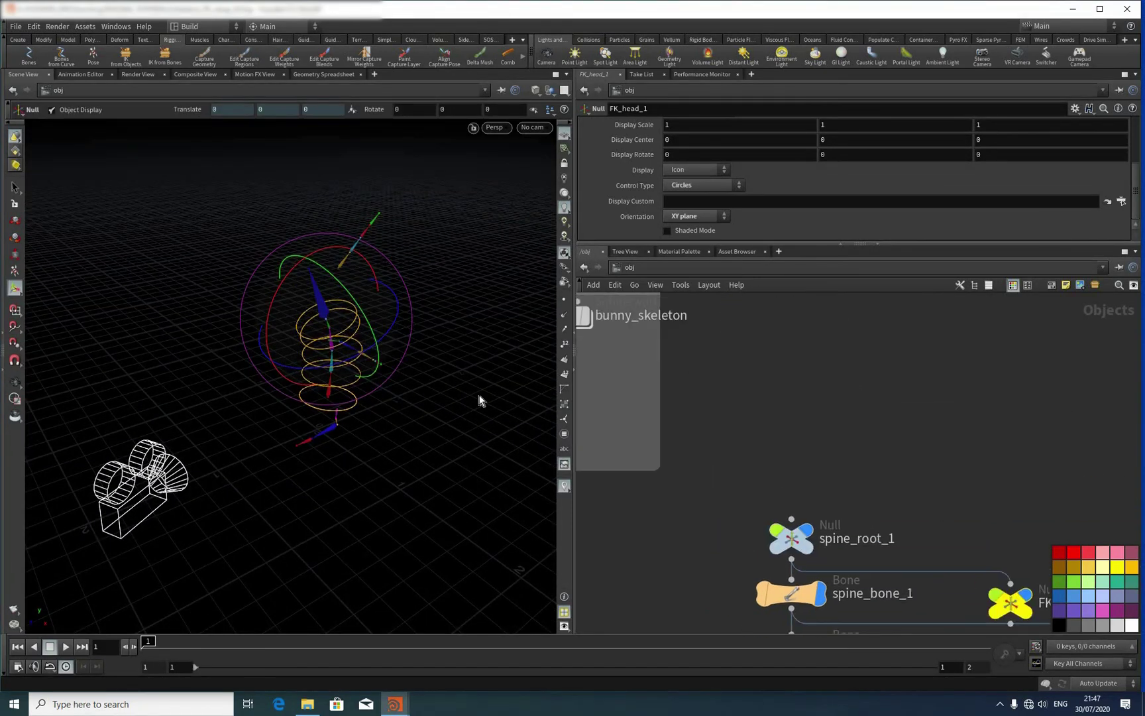
{"action": "left_click_drag", "start_coordinate": [298, 287], "coordinate": [647, 436], "text": "alt"}
{"action": "left_click", "coordinate": [738, 466]}
{"action": "left_click_drag", "start_coordinate": [1079, 455], "coordinate": [931, 401], "text": "alt"}
{"action": "right_click_drag", "start_coordinate": [930, 401], "coordinate": [928, 435], "text": "alt"}
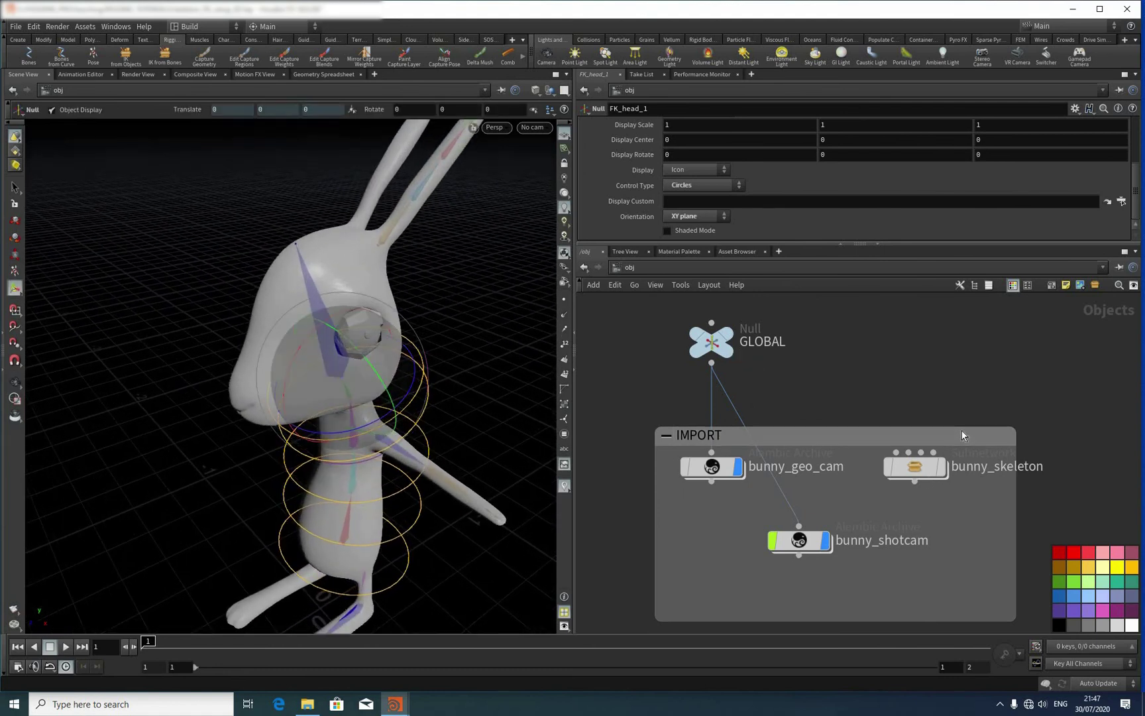
Step: Set the Display Uniform Scale of FK_spine_1 to 0.84 to fit its circle to the bunny's body
{"action": "middle_click_drag", "start_coordinate": [961, 430], "coordinate": [603, 304]}
{"action": "scroll", "coordinate": [962, 430], "scroll_direction": "down", "scroll_amount": 1}
{"action": "middle_click_drag", "start_coordinate": [1039, 517], "coordinate": [840, 366]}
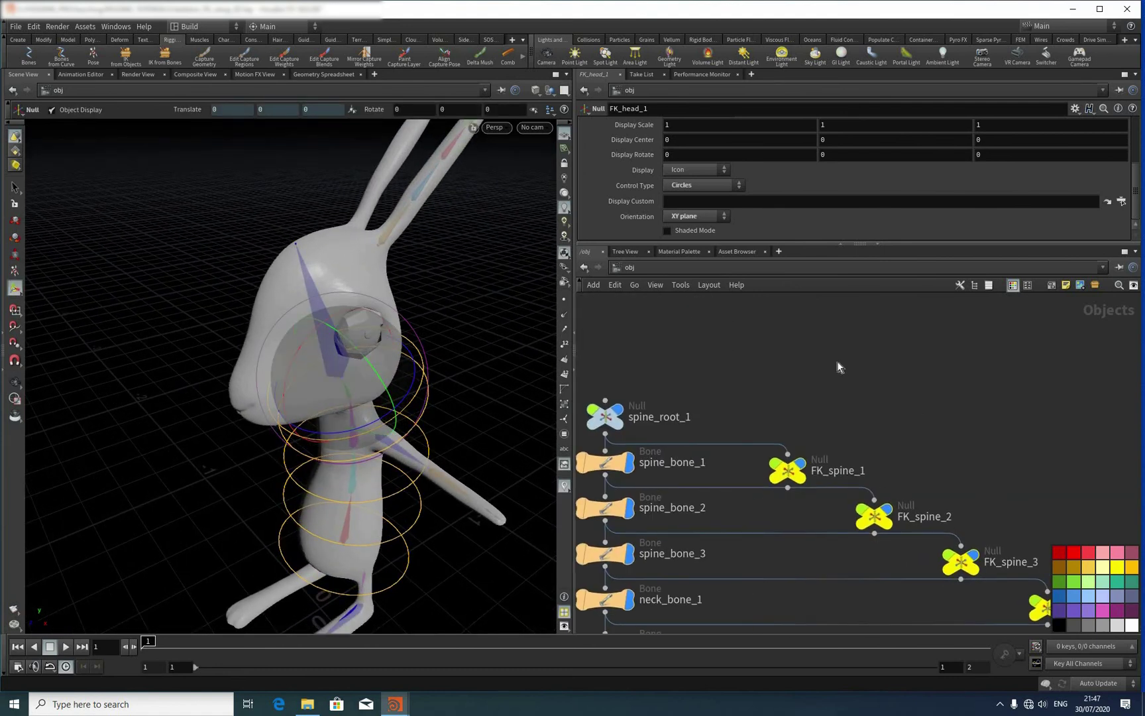
{"action": "key", "text": "c"}
{"action": "scroll", "coordinate": [840, 364], "scroll_direction": "up", "scroll_amount": 1}
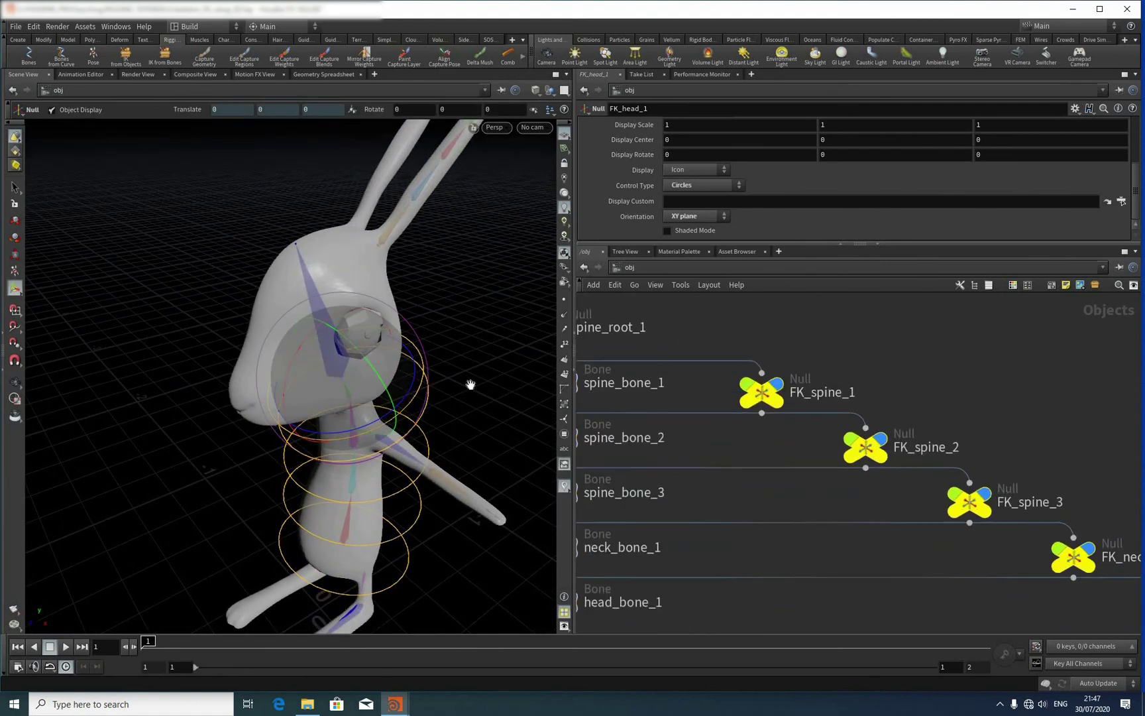
{"action": "left_click", "coordinate": [761, 392]}
{"action": "left_click_drag", "start_coordinate": [1134, 197], "coordinate": [880, 170], "text": "alt"}
{"action": "scroll", "coordinate": [769, 208], "scroll_direction": "up", "scroll_amount": 3}
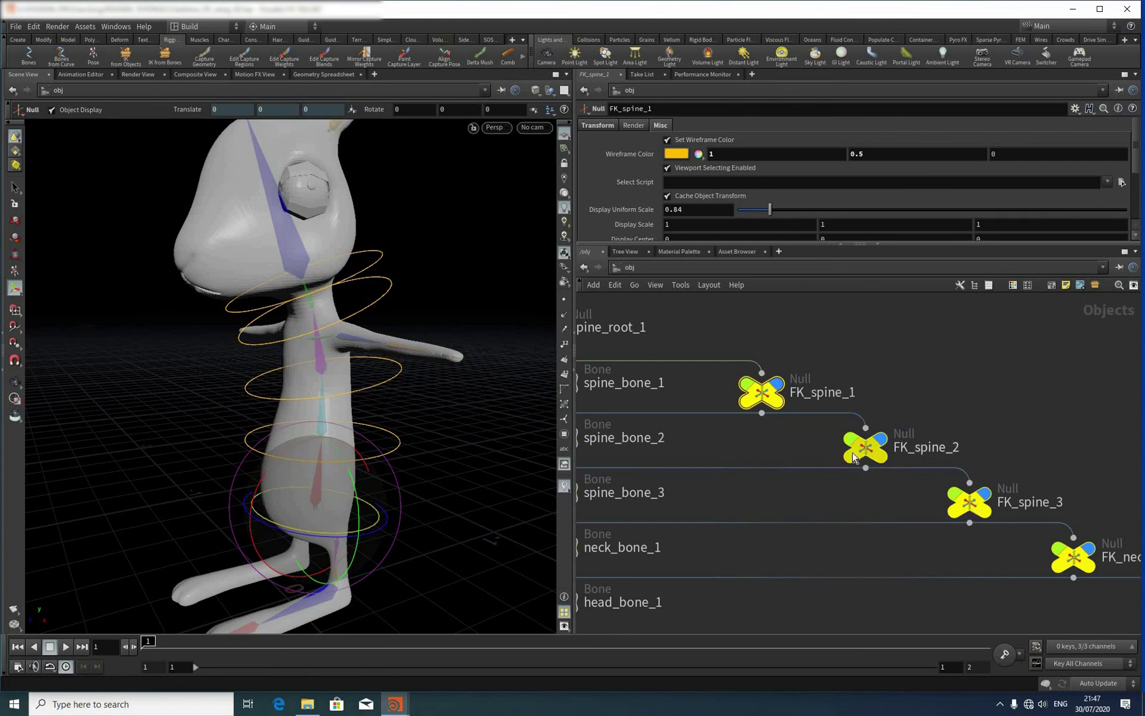
Step: Set the Display Uniform Scale of FK_spine_3 to 0.77
{"action": "left_click", "coordinate": [864, 447]}
{"action": "left_click", "coordinate": [969, 502]}
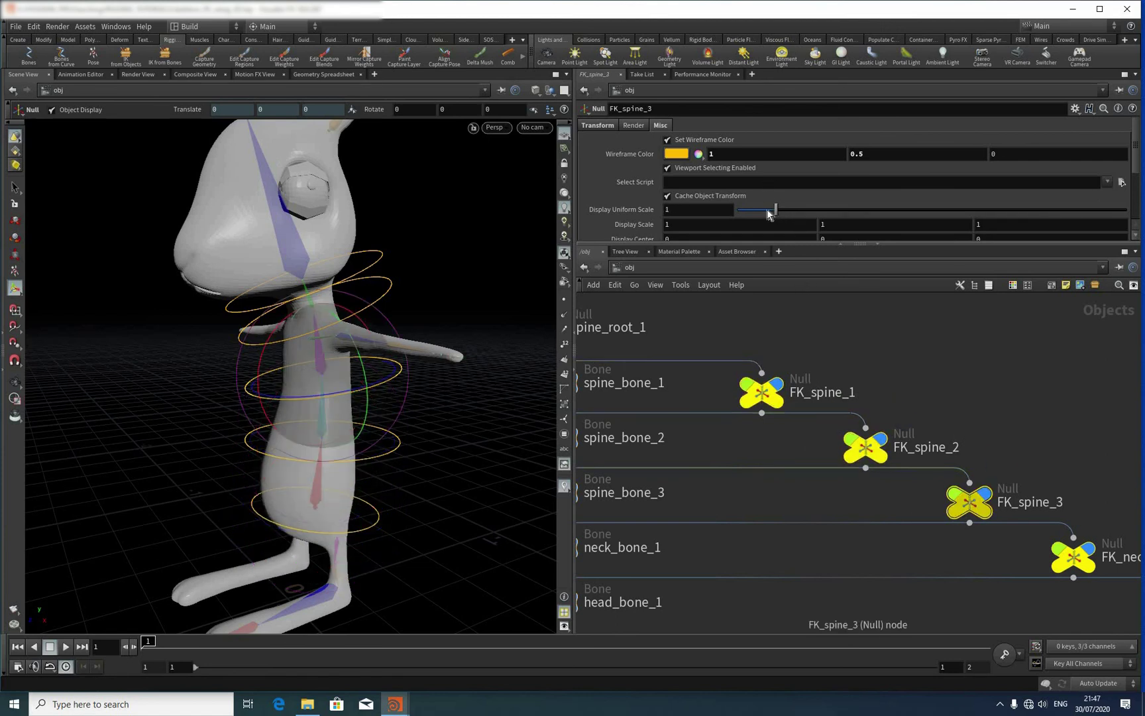
{"action": "left_click", "coordinate": [767, 210]}
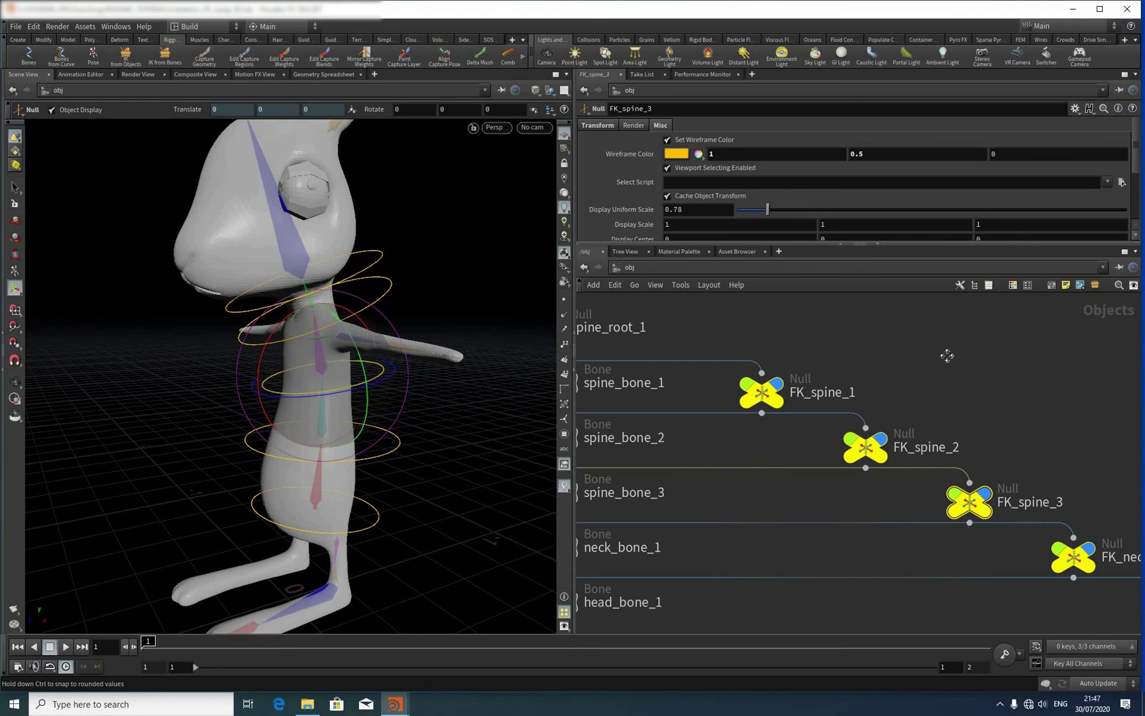
{"action": "middle_click_drag", "start_coordinate": [1035, 514], "coordinate": [905, 415]}
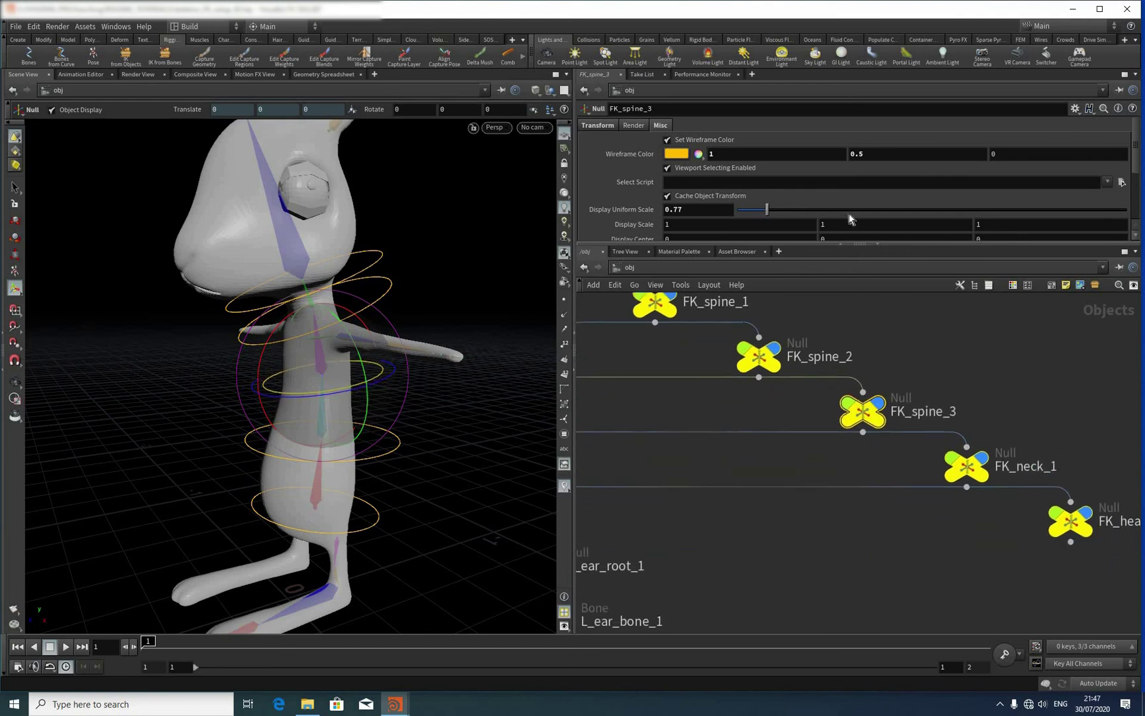
Step: Set the Display Uniform Scale of FK_neck_1 to 0.44 and of FK_head_1 to 0.84
{"action": "left_click", "coordinate": [942, 458]}
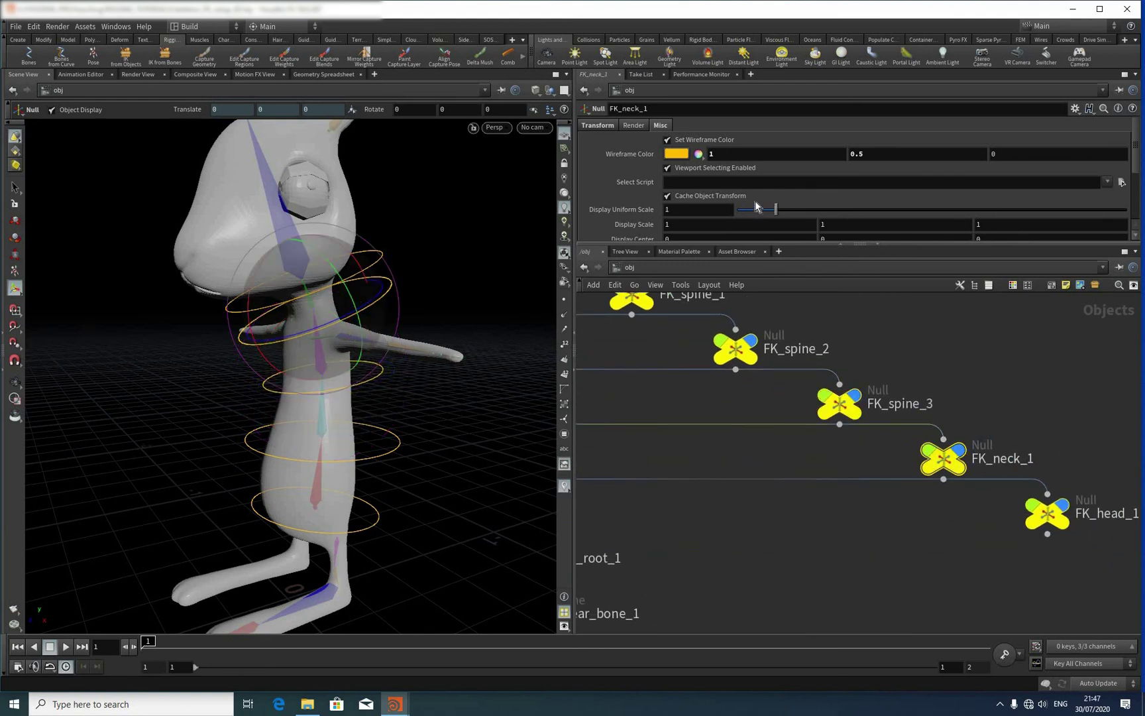
{"action": "mouse_move", "coordinate": [756, 207]}
{"action": "left_mouse_down"}
{"action": "mouse_move", "coordinate": [769, 209]}
{"action": "mouse_move", "coordinate": [754, 209]}
{"action": "left_mouse_up"}
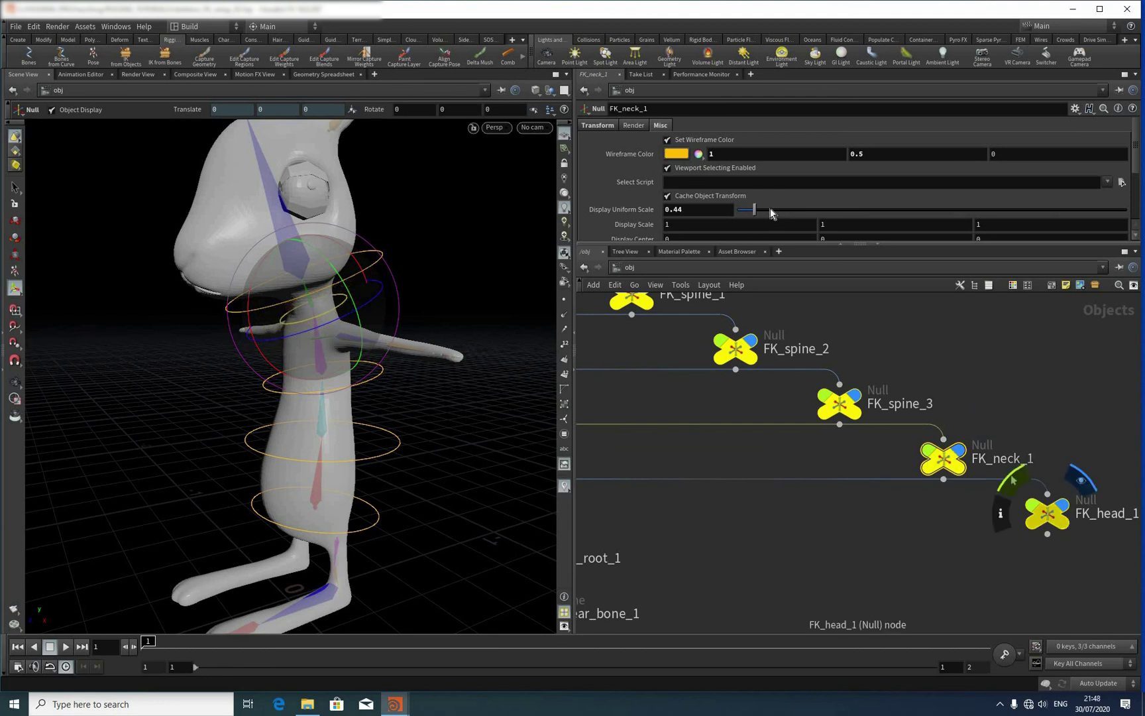
{"action": "left_click", "coordinate": [1045, 513]}
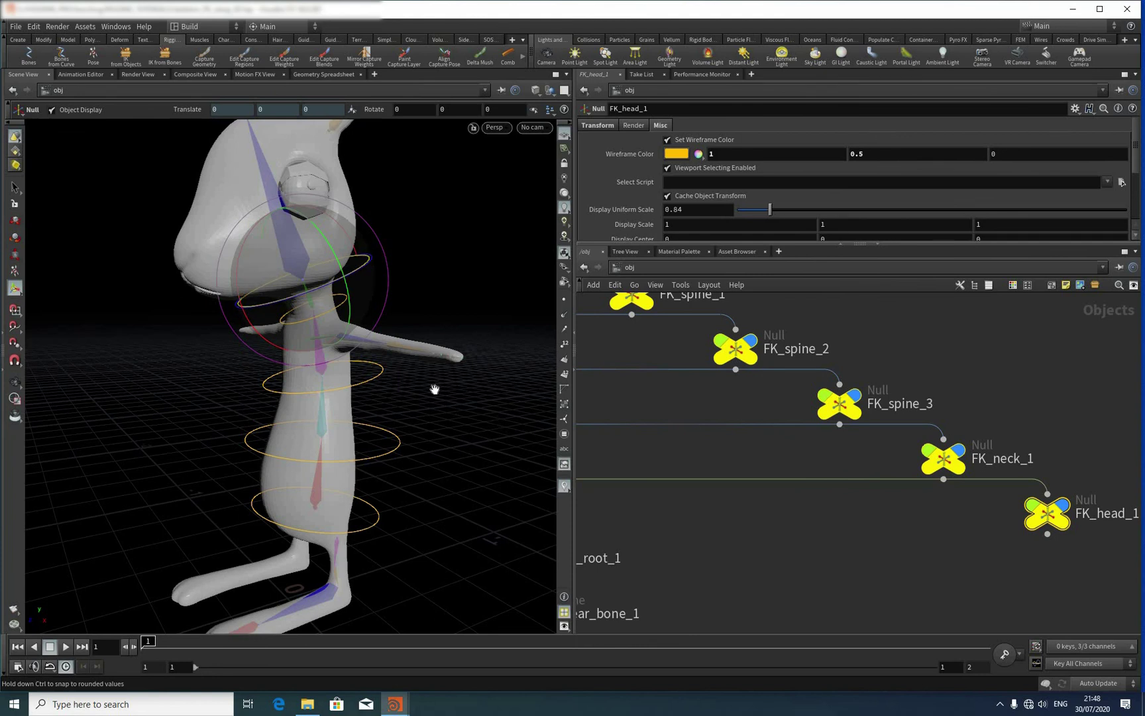
Step: Select L_ear_bone_1, L_ear_bone_2, L_ear_bone_3 and L_ear_bone_4 in the network
{"action": "key", "text": "Escape"}
{"action": "left_click_drag", "start_coordinate": [401, 345], "coordinate": [395, 143]}
{"action": "right_click_drag", "start_coordinate": [396, 143], "coordinate": [782, 351]}
{"action": "right_click_drag", "start_coordinate": [950, 497], "coordinate": [891, 555]}
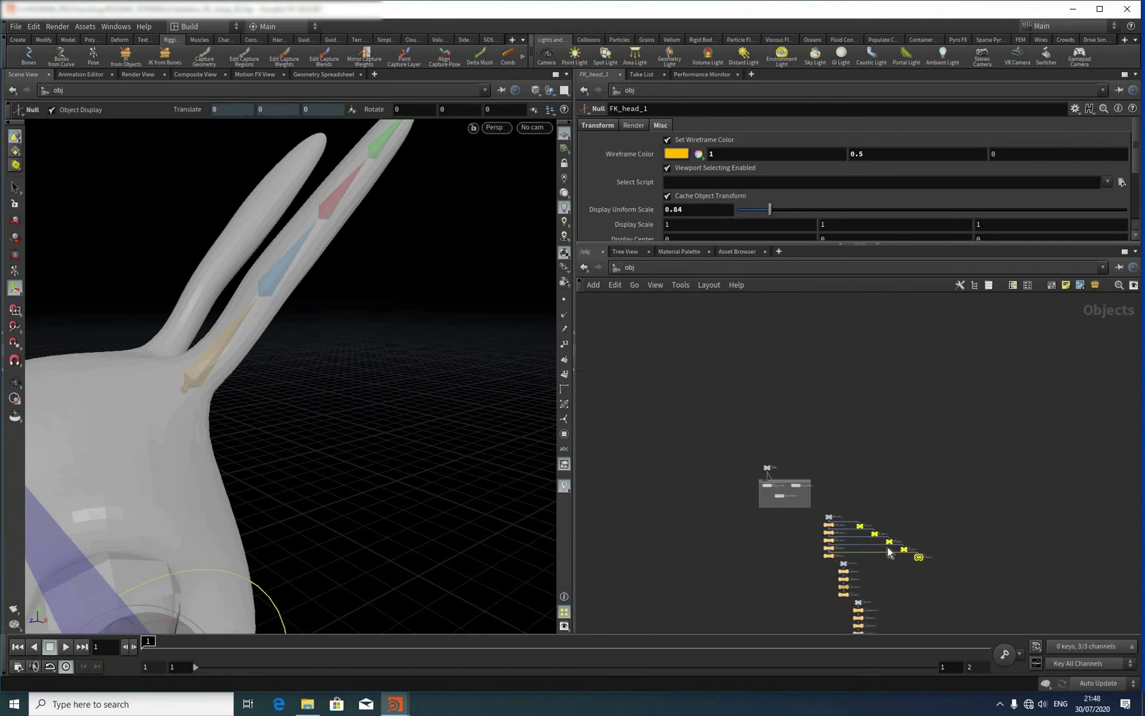
{"action": "right_click", "coordinate": [848, 466]}
{"action": "middle_click_drag", "start_coordinate": [922, 619], "coordinate": [870, 469]}
{"action": "right_click_drag", "start_coordinate": [875, 534], "coordinate": [845, 507]}
{"action": "middle_click_drag", "start_coordinate": [768, 339], "coordinate": [866, 463]}
{"action": "right_click_drag", "start_coordinate": [867, 462], "coordinate": [782, 358]}
{"action": "middle_click_drag", "start_coordinate": [776, 349], "coordinate": [805, 439]}
{"action": "right_click_drag", "start_coordinate": [805, 439], "coordinate": [756, 390]}
{"action": "scroll", "coordinate": [756, 390], "scroll_direction": "up", "scroll_amount": 3}
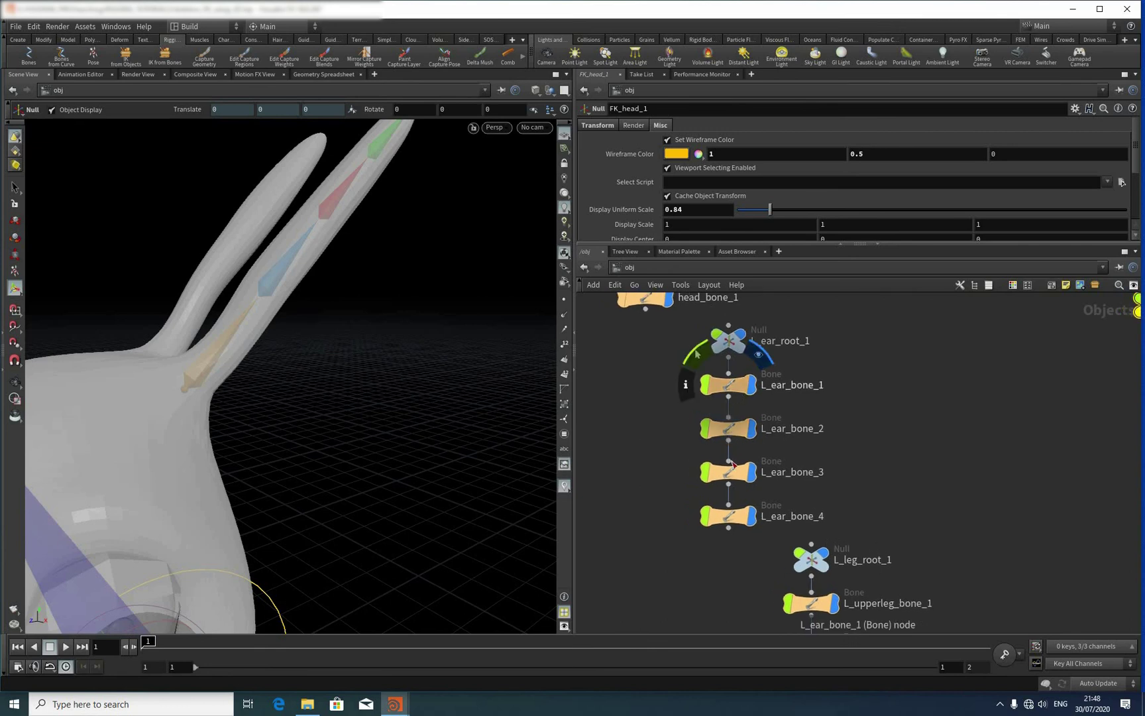
{"action": "left_click", "coordinate": [729, 385]}
{"action": "left_click", "coordinate": [728, 428], "text": "shift"}
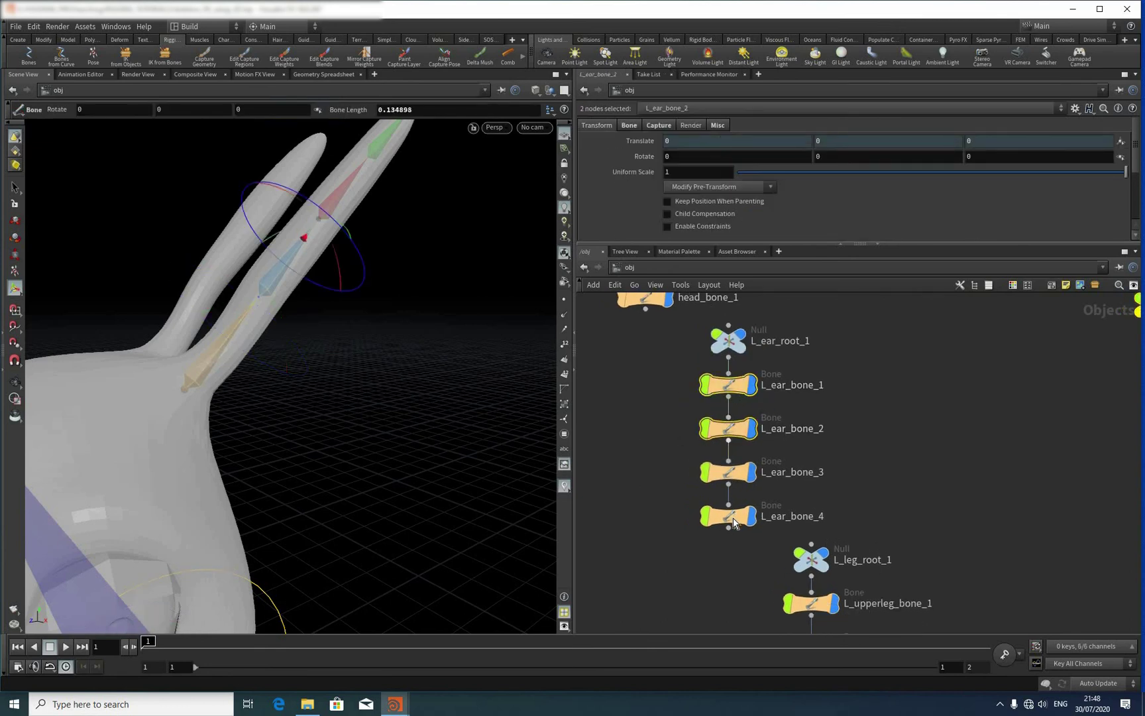
{"action": "left_click", "coordinate": [728, 471], "text": "shift"}
{"action": "left_click", "coordinate": [728, 516], "text": "shift"}
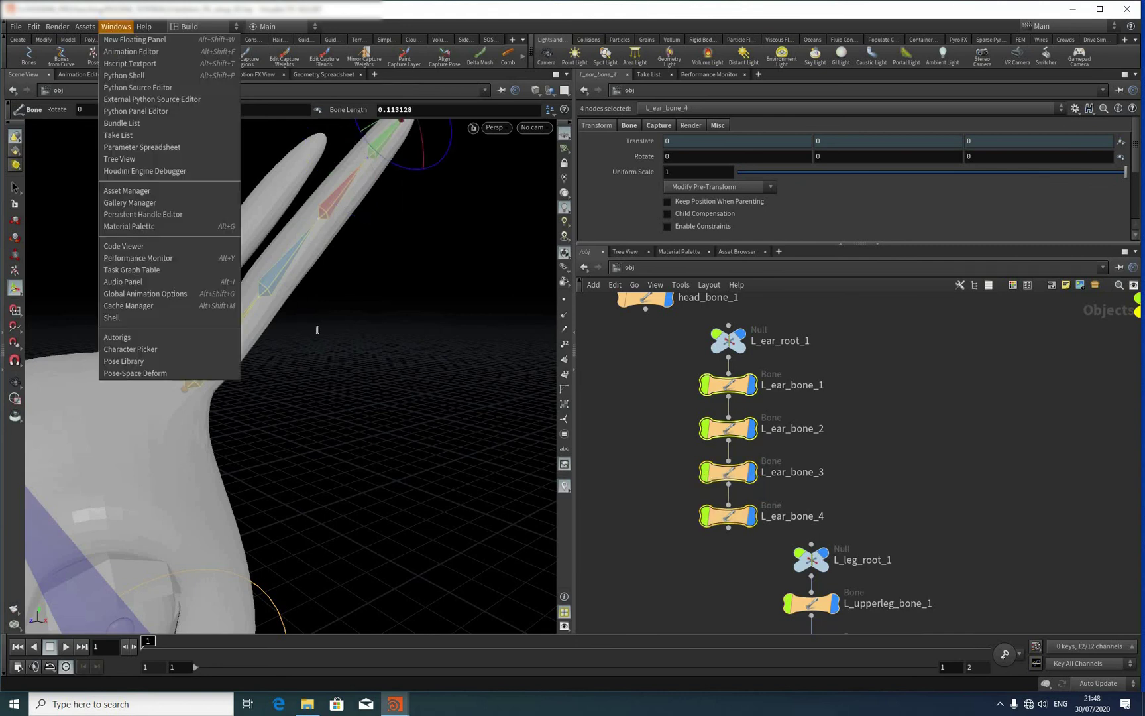
Step: Run sos_create_fk_ctrs with the prefix 'FK_L_' on the selected ear bones from the Python Source Editor
{"action": "left_click", "coordinate": [137, 87]}
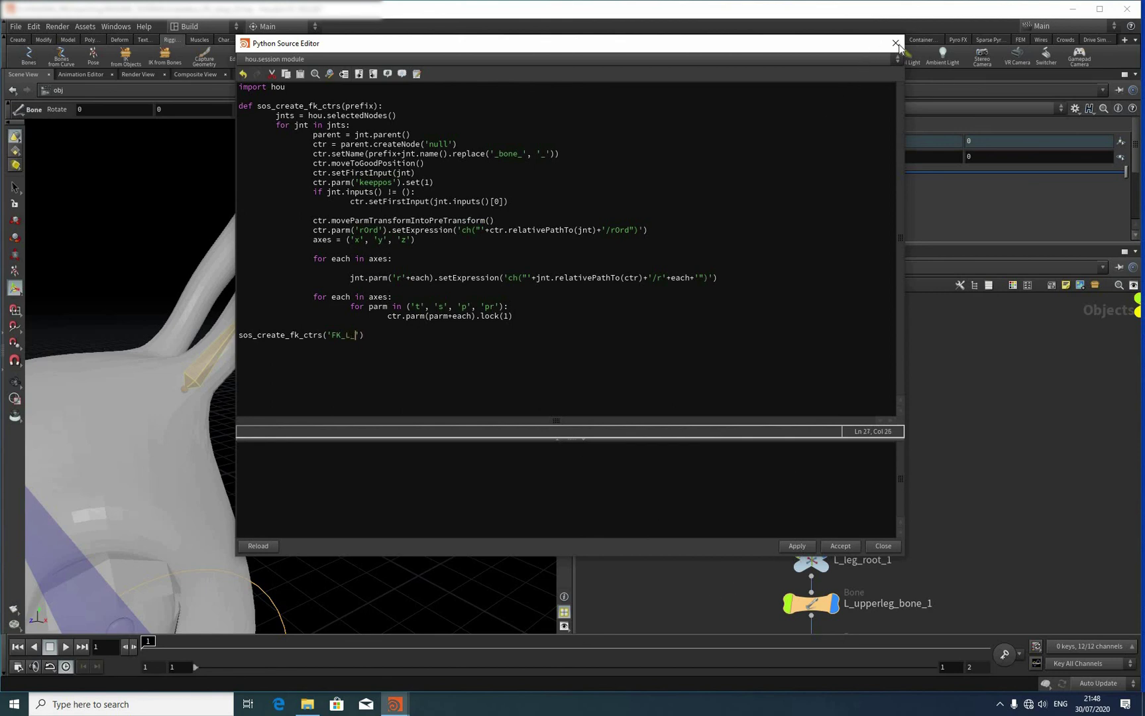
{"action": "left_click", "coordinate": [797, 545]}
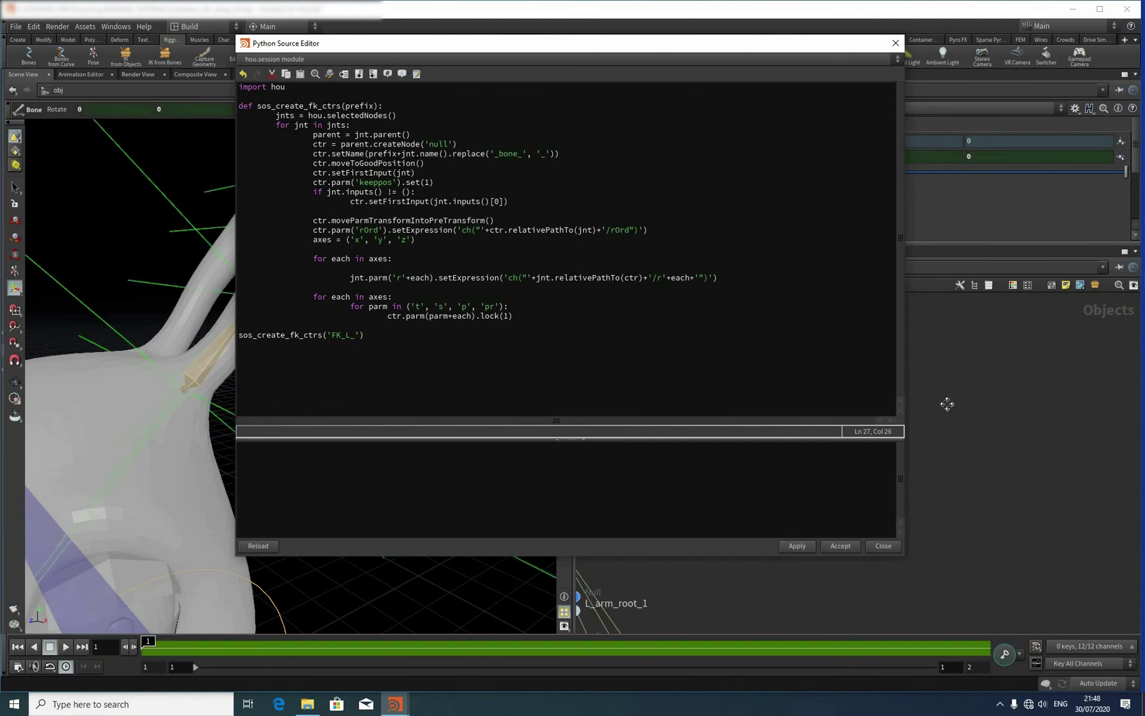
{"action": "left_click", "coordinate": [895, 43]}
Step: Move the nulls FK_L_L_ear_1 to FK_L_L_ear_4 beside the L_ear_bone chain in the network
{"action": "scroll", "coordinate": [949, 521], "scroll_direction": "down", "scroll_amount": 5}
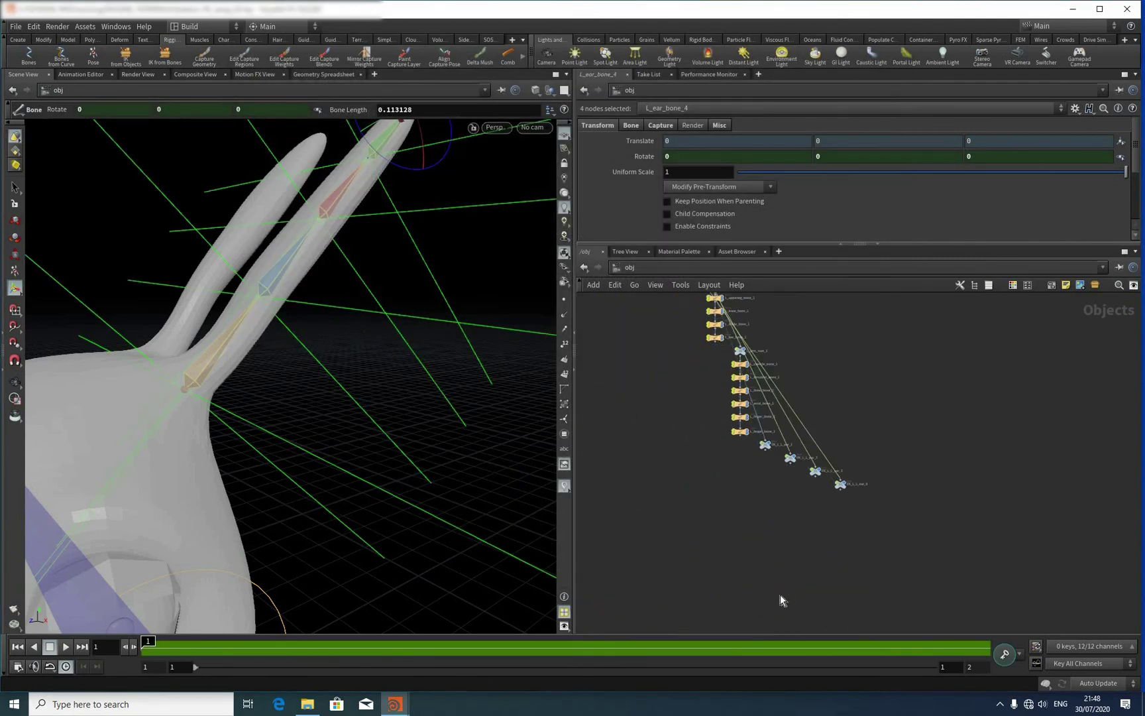
{"action": "middle_click_drag", "start_coordinate": [779, 595], "coordinate": [788, 554]}
{"action": "left_click_drag", "start_coordinate": [813, 544], "coordinate": [933, 594]}
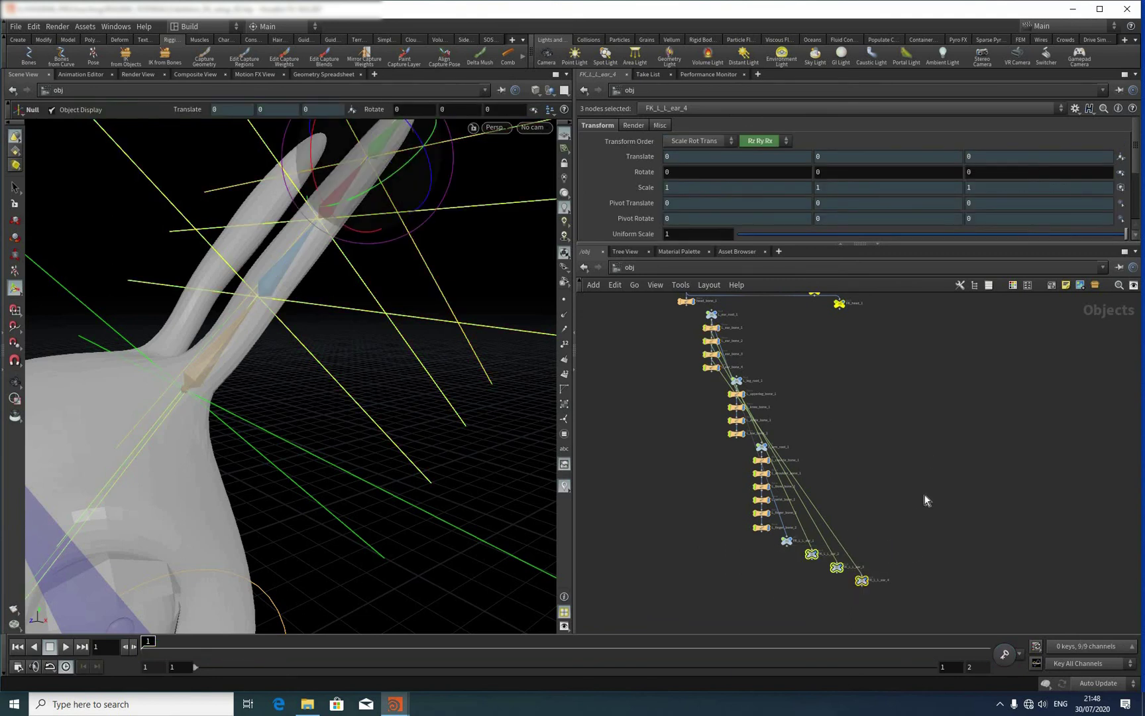
{"action": "left_click_drag", "start_coordinate": [777, 583], "coordinate": [914, 523]}
{"action": "middle_click_drag", "start_coordinate": [799, 465], "coordinate": [798, 518]}
{"action": "left_click", "coordinate": [790, 609]}
{"action": "key", "text": "Escape"}
{"action": "middle_click_drag", "start_coordinate": [910, 546], "coordinate": [947, 429]}
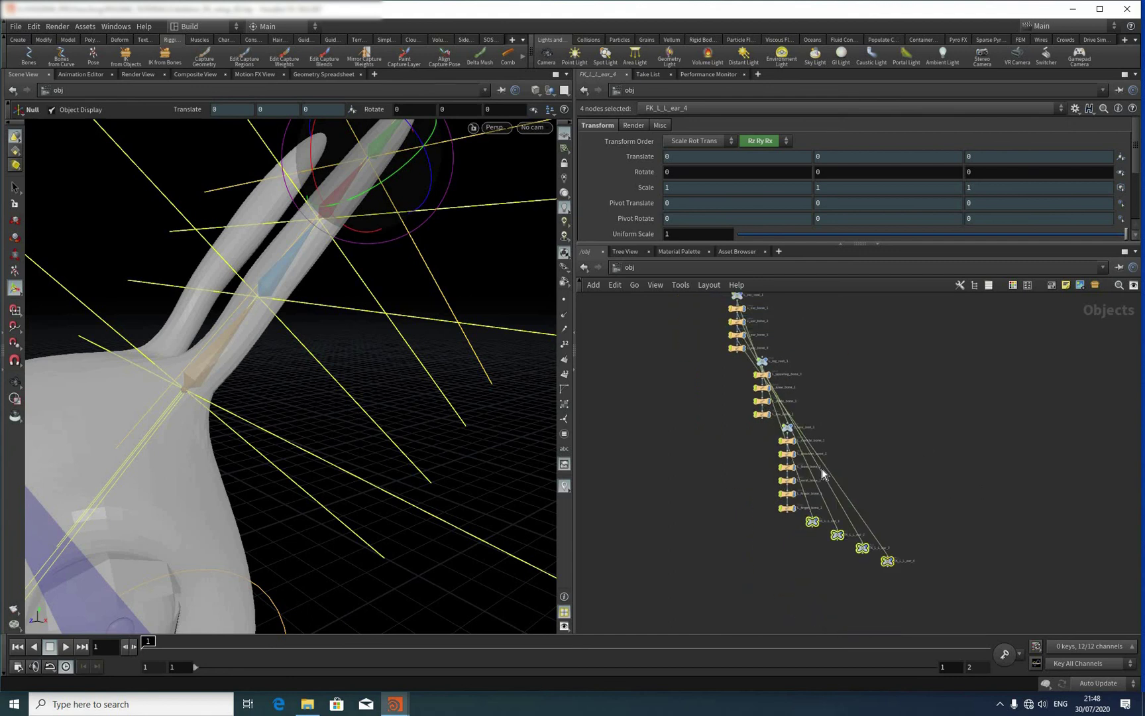
{"action": "left_click", "coordinate": [826, 472]}
{"action": "left_click_drag", "start_coordinate": [933, 542], "coordinate": [821, 468]}
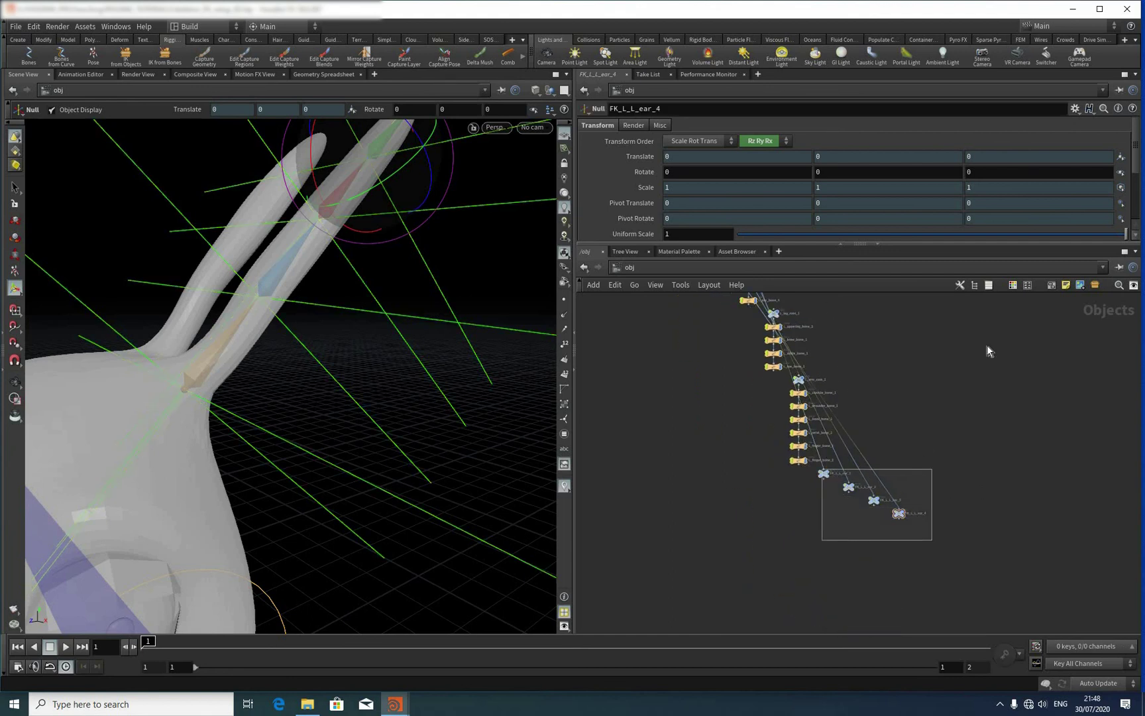
{"action": "left_click_drag", "start_coordinate": [898, 513], "coordinate": [903, 344]}
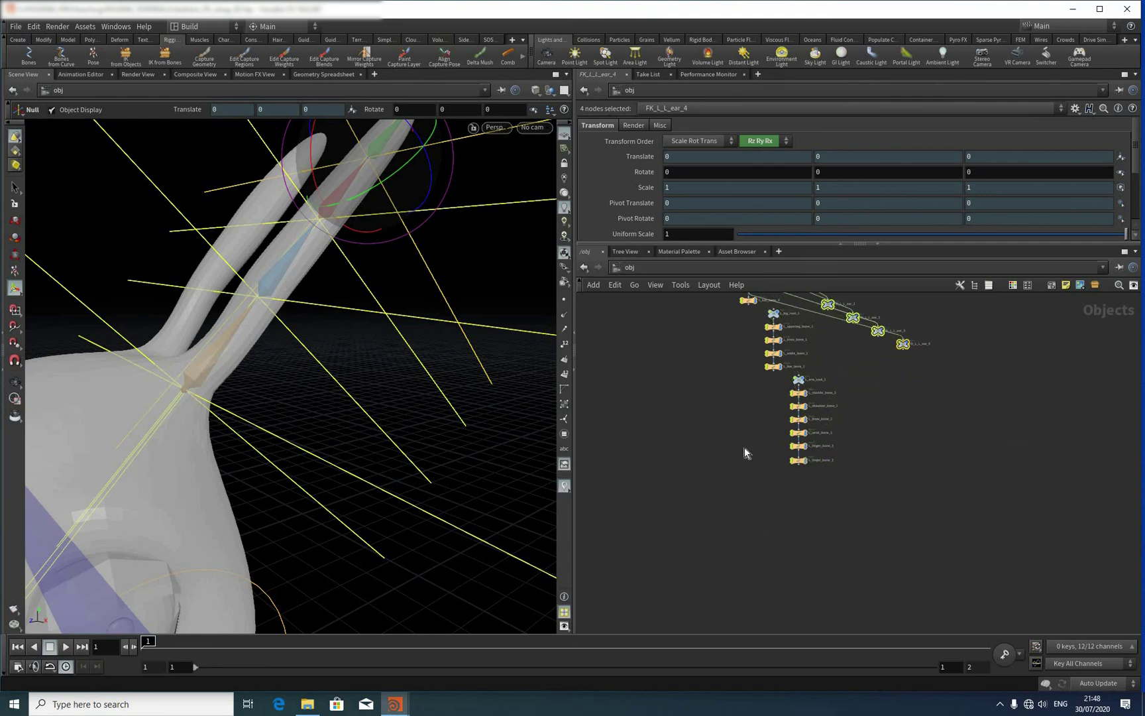
{"action": "middle_click_drag", "start_coordinate": [742, 444], "coordinate": [743, 631]}
{"action": "scroll", "coordinate": [861, 475], "scroll_direction": "up", "scroll_amount": 5}
{"action": "left_click_drag", "start_coordinate": [756, 521], "coordinate": [742, 449]}
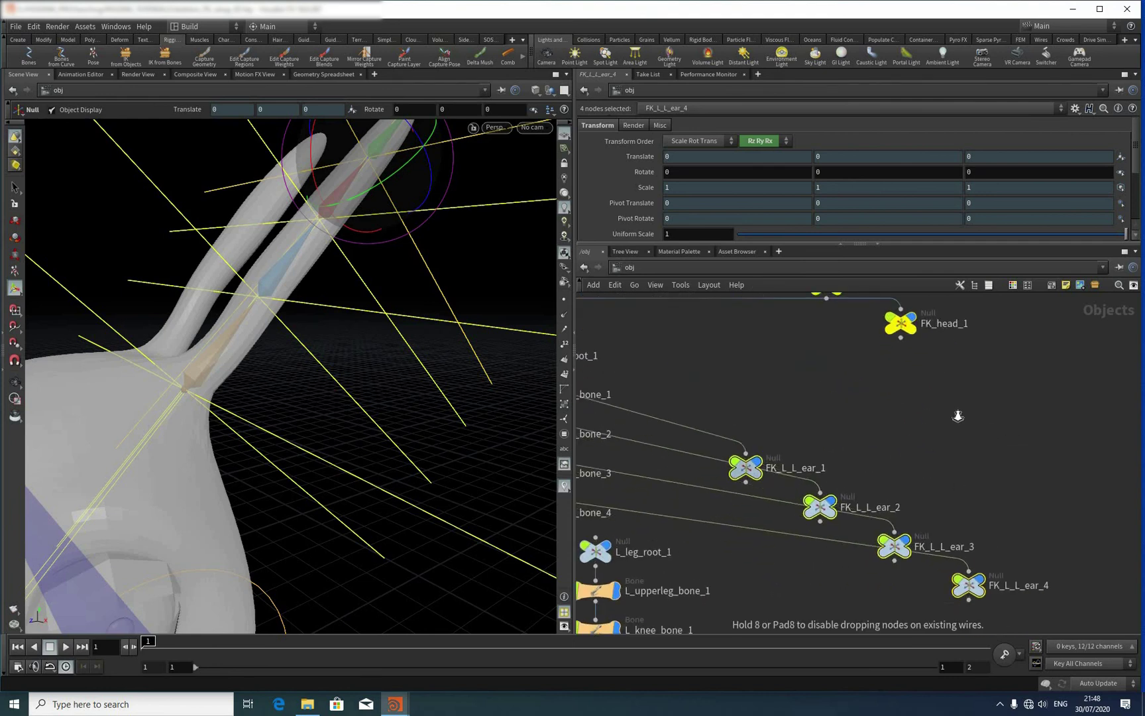
{"action": "left_click_drag", "start_coordinate": [956, 415], "coordinate": [928, 375]}
{"action": "scroll", "coordinate": [928, 375], "scroll_direction": "down", "scroll_amount": 4}
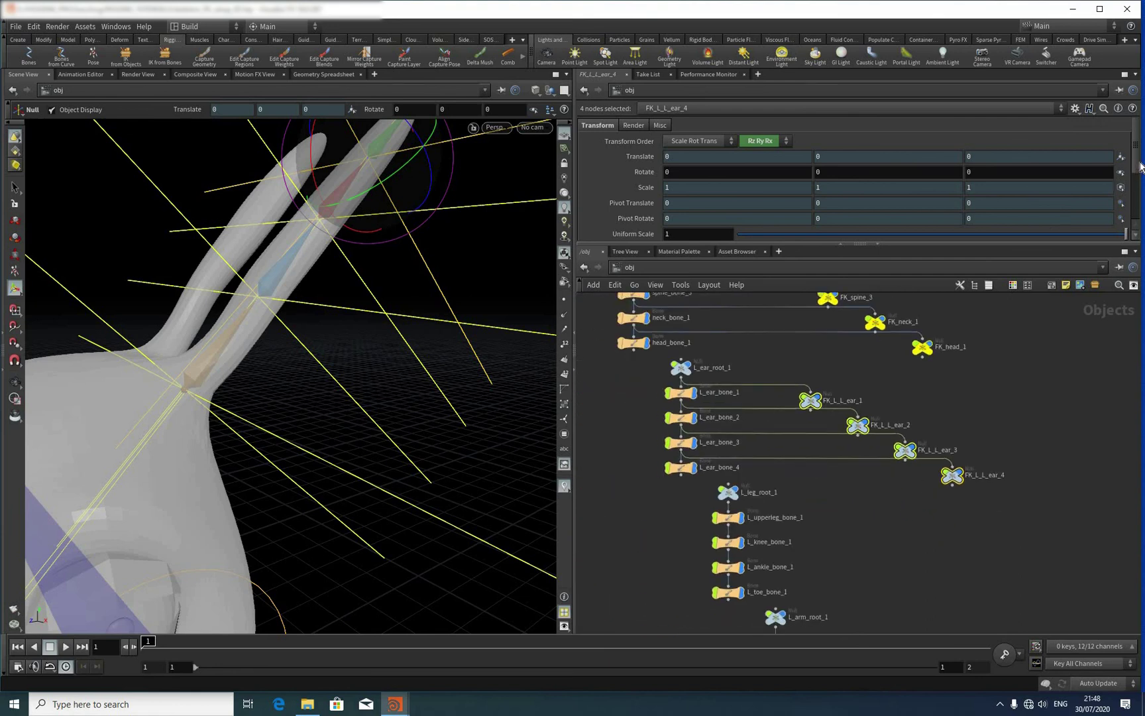
Step: Set the Display Uniform Scale of the four left ear control nulls to 0.28
{"action": "middle_click_drag", "start_coordinate": [1141, 167], "coordinate": [1090, 137]}
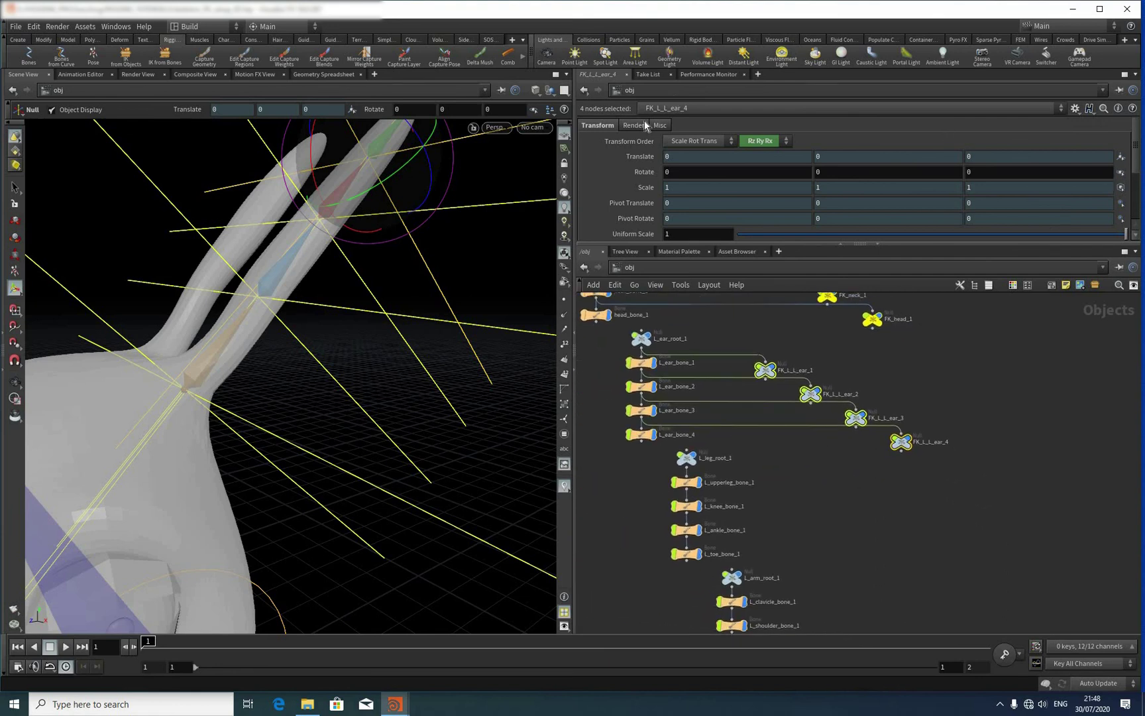
{"action": "scroll", "coordinate": [748, 205], "scroll_direction": "down", "scroll_amount": 3}
{"action": "scroll", "coordinate": [773, 214], "scroll_direction": "up", "scroll_amount": 3}
{"action": "scroll", "coordinate": [760, 209], "scroll_direction": "down", "scroll_amount": 3}
{"action": "left_click_drag", "start_coordinate": [766, 210], "coordinate": [748, 209]}
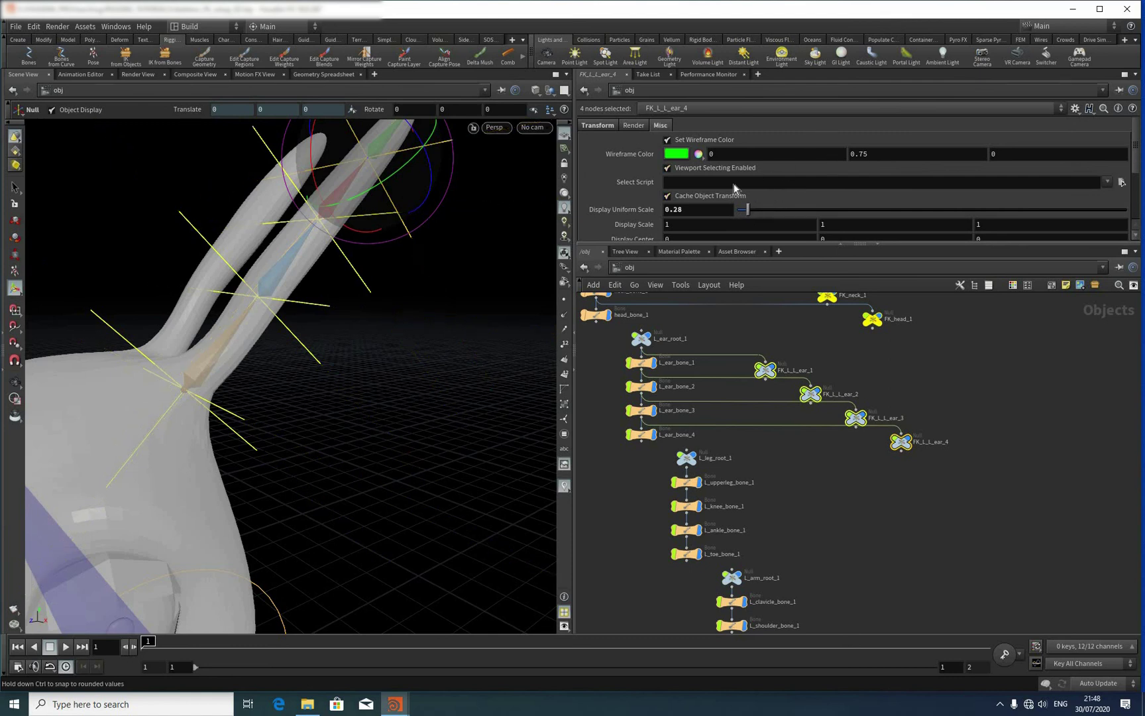
Step: Set the ear controls' Control Type to Circles and their Orientation to XY plane
{"action": "scroll", "coordinate": [689, 232], "scroll_direction": "down", "scroll_amount": 3}
{"action": "left_click", "coordinate": [694, 186]}
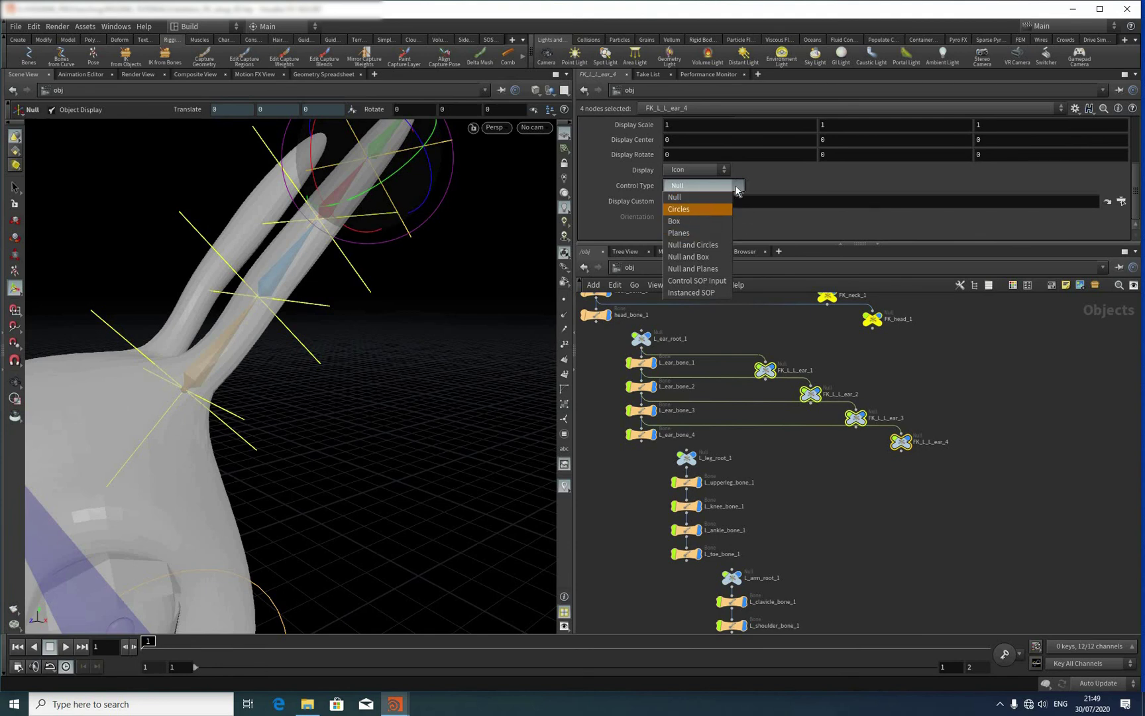
{"action": "left_click", "coordinate": [682, 208]}
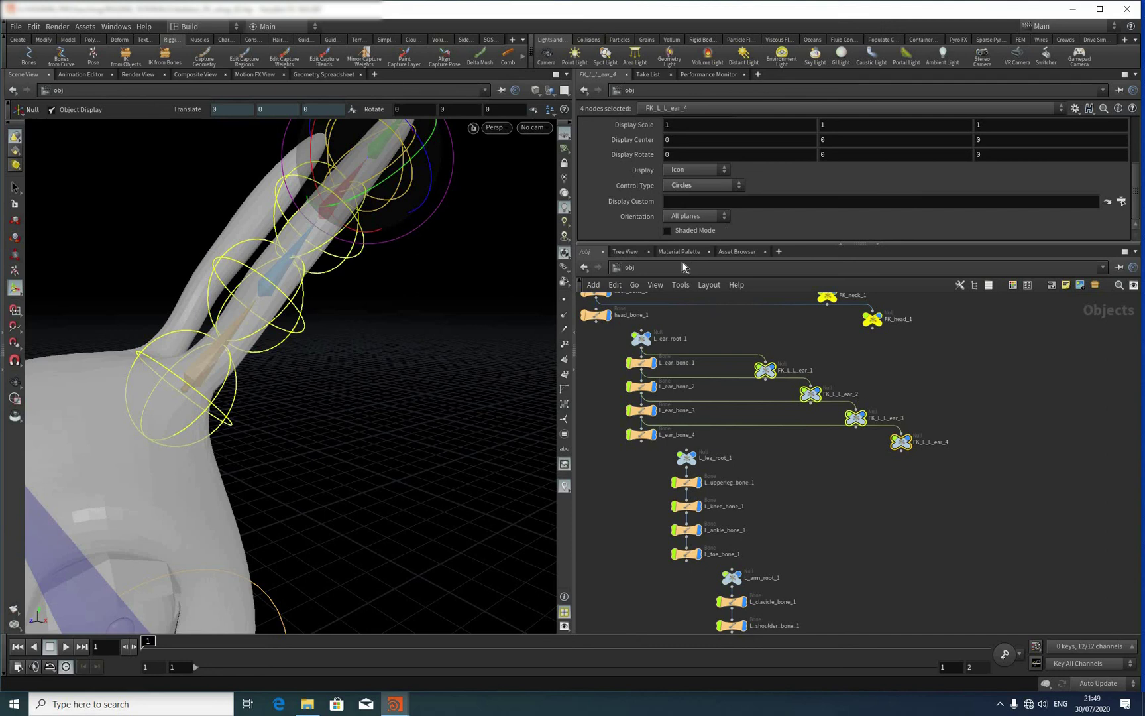
{"action": "left_click", "coordinate": [693, 217]}
{"action": "key", "text": "Return"}
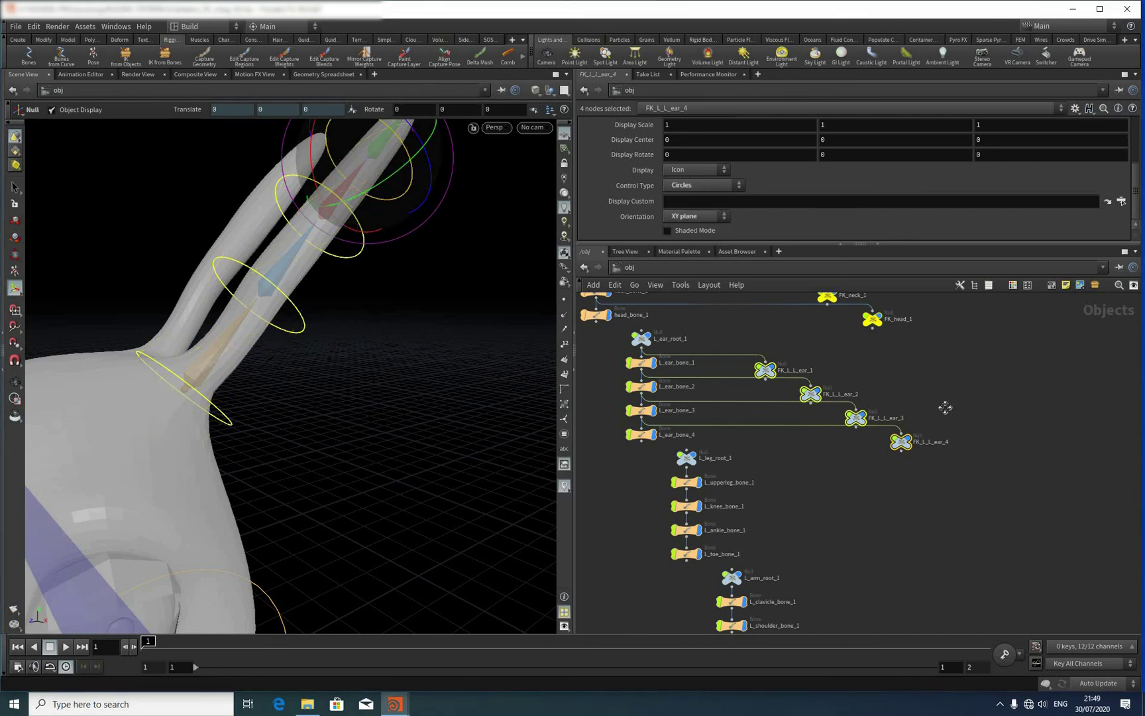
Step: Set the Wireframe Color of the four ear controls to dark red (0.5, 0, 0)
{"action": "scroll", "coordinate": [951, 383], "scroll_direction": "down", "scroll_amount": 2}
{"action": "middle_click_drag", "start_coordinate": [951, 383], "coordinate": [942, 439]}
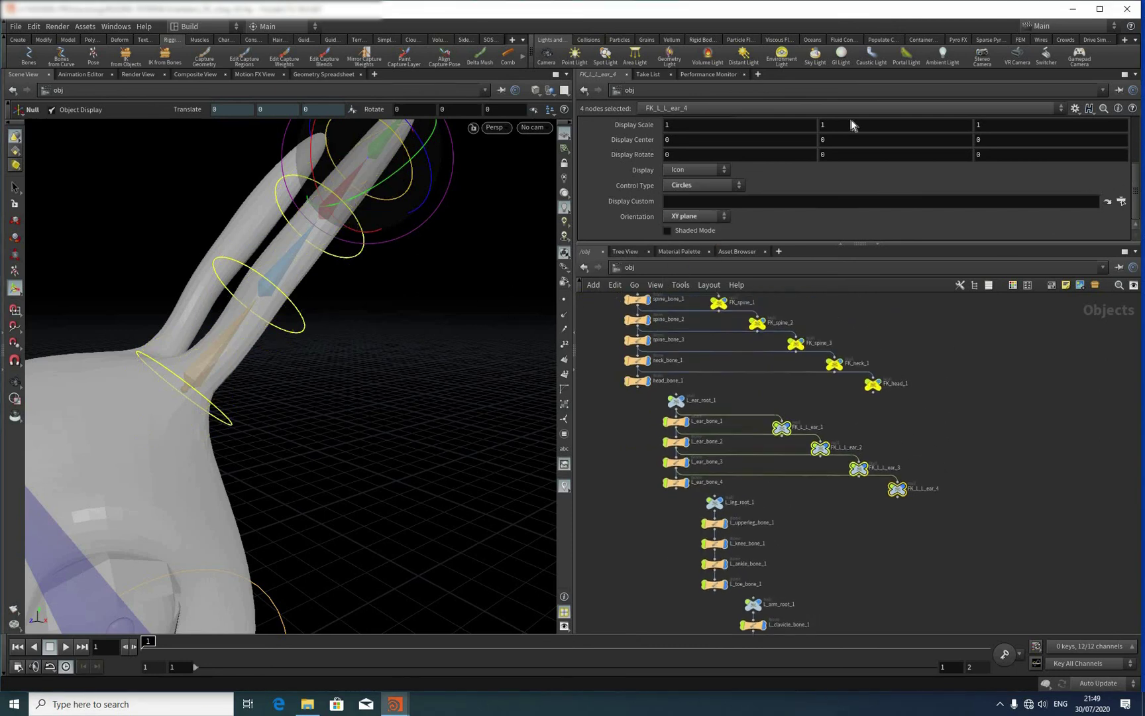
{"action": "scroll", "coordinate": [673, 155], "scroll_direction": "up", "scroll_amount": 4}
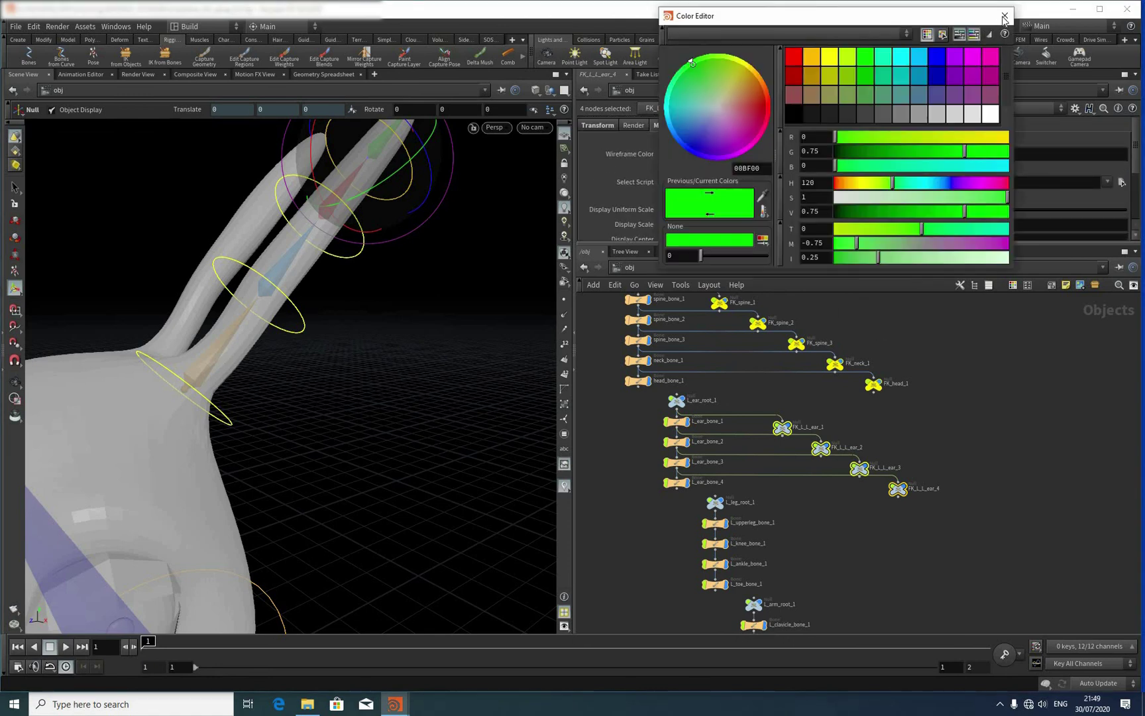
{"action": "left_click", "coordinate": [1004, 16]}
{"action": "left_click", "coordinate": [793, 399]}
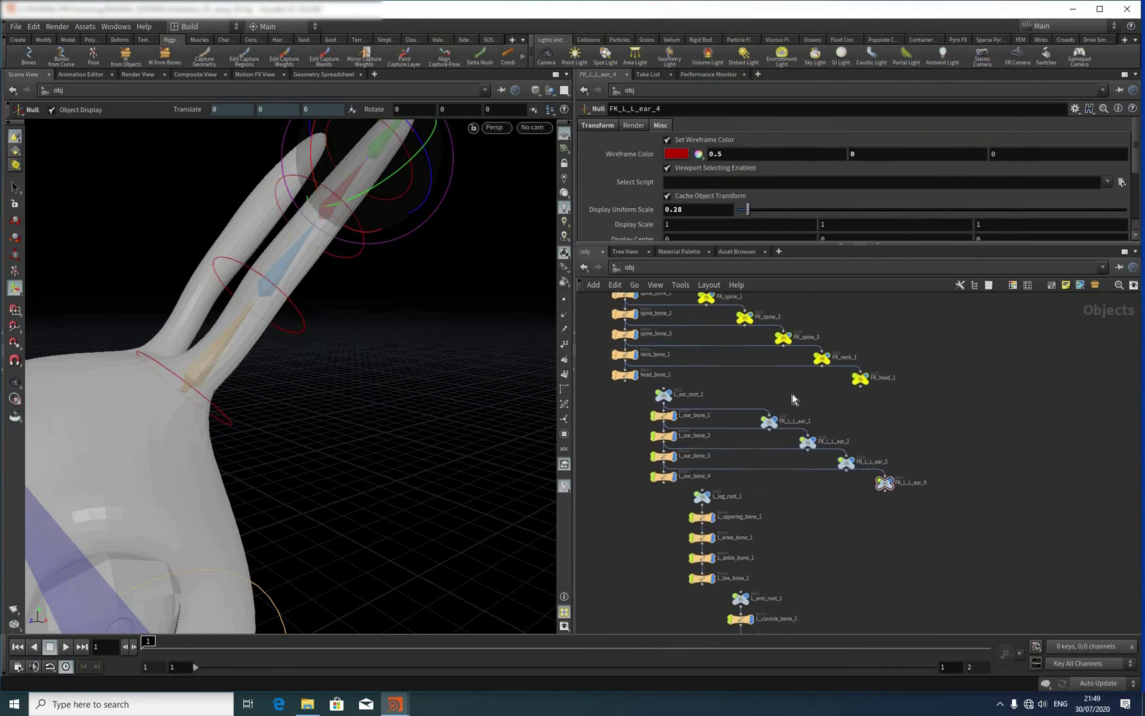
Step: Color the FK_L_L_ear_1 to FK_L_L_ear_4 nodes dark red in the network
{"action": "middle_click_drag", "start_coordinate": [848, 442], "coordinate": [887, 411]}
{"action": "left_click_drag", "start_coordinate": [783, 375], "coordinate": [789, 384]}
{"action": "left_click_drag", "start_coordinate": [986, 559], "coordinate": [1045, 545]}
{"action": "key", "text": "c"}
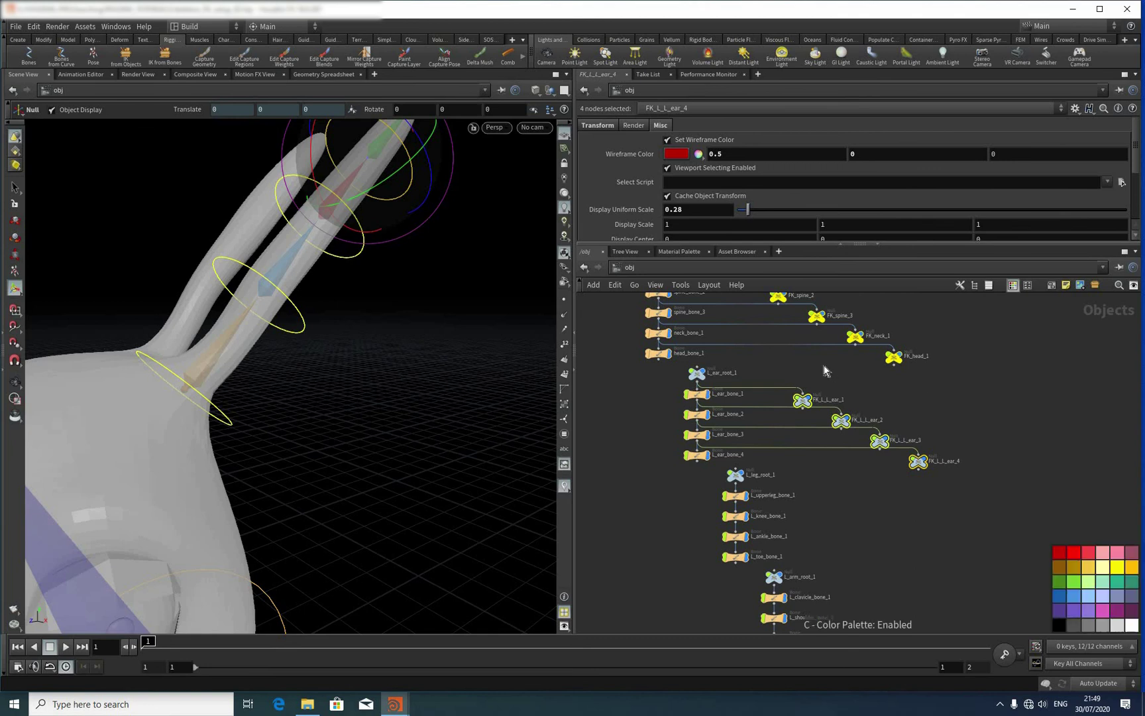
{"action": "left_click", "coordinate": [1059, 553]}
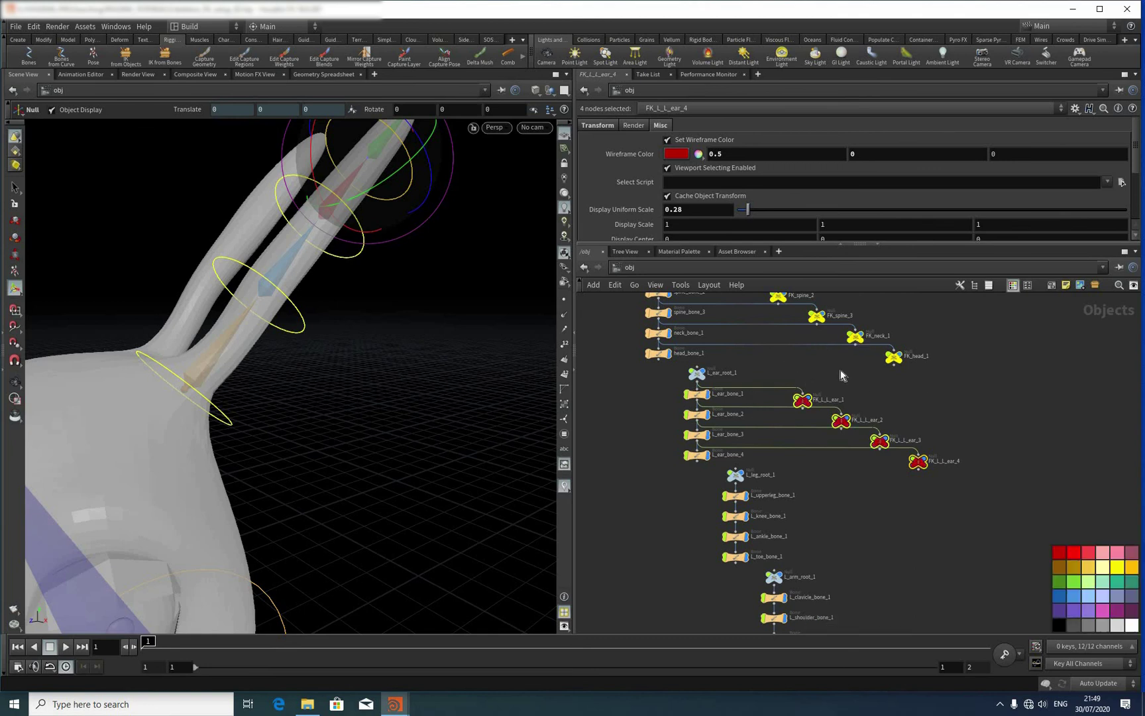
Step: Select L_ear_bone_1 to L_ear_bone_4 one after another in the network
{"action": "scroll", "coordinate": [749, 394], "scroll_direction": "up", "scroll_amount": 3}
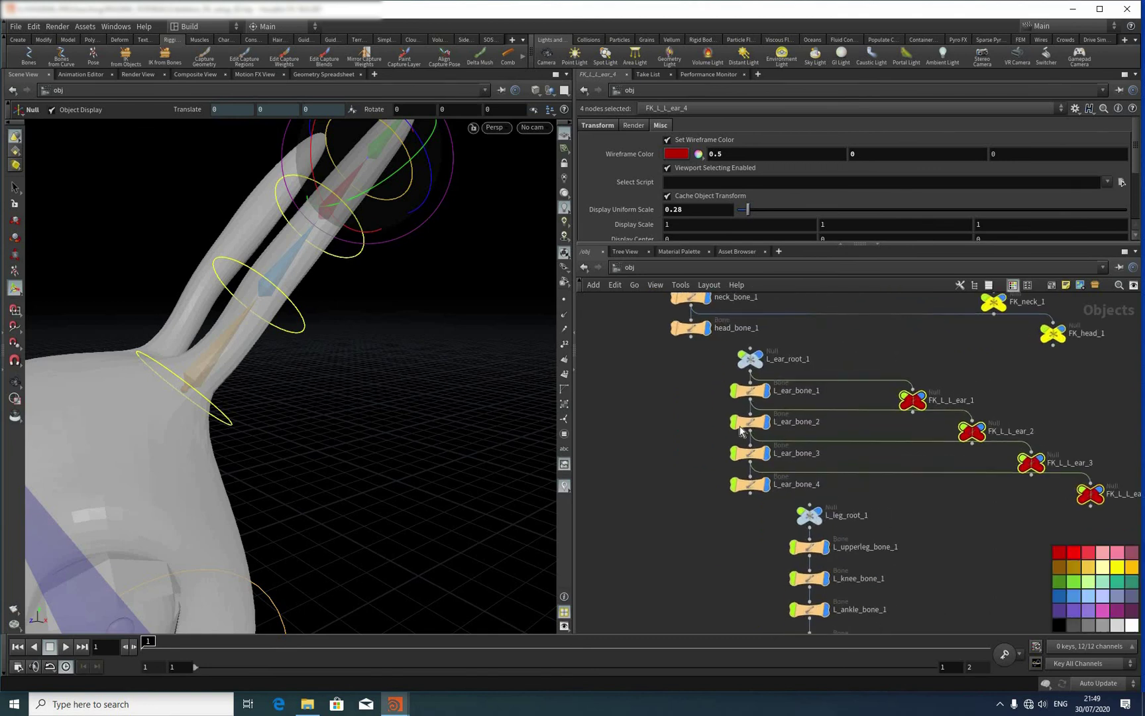
{"action": "left_click", "coordinate": [747, 392]}
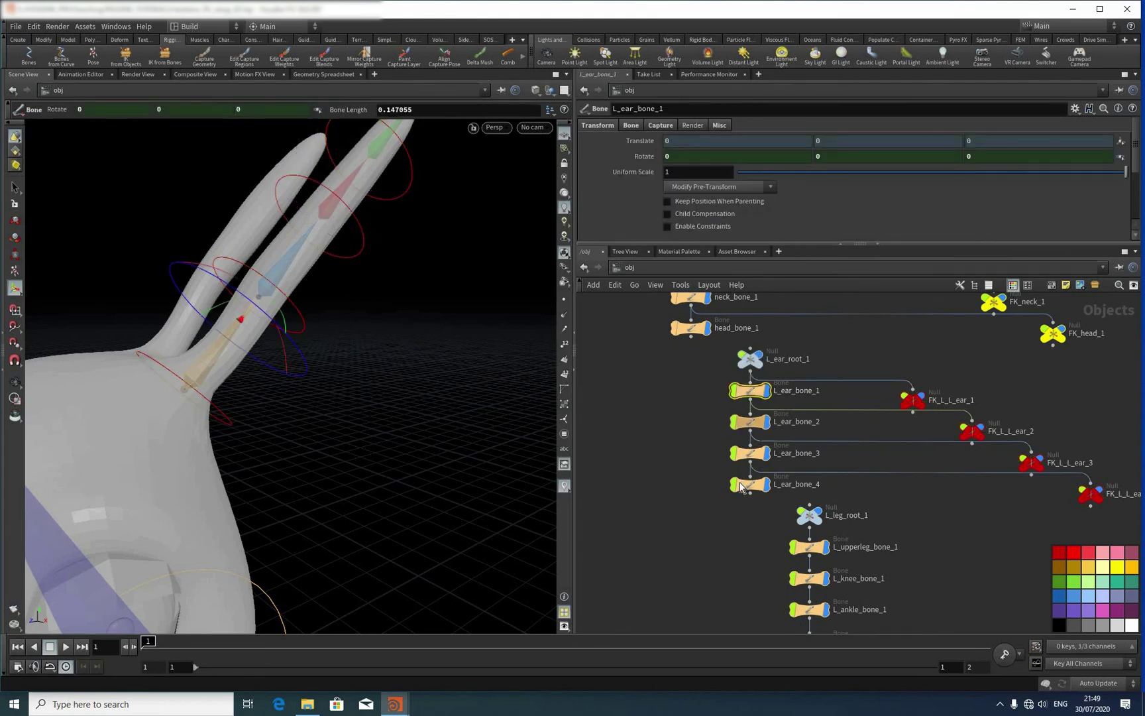
{"action": "left_click", "coordinate": [746, 424], "text": "shift"}
{"action": "left_click", "coordinate": [745, 453], "text": "shift"}
{"action": "left_click", "coordinate": [749, 484], "text": "shift"}
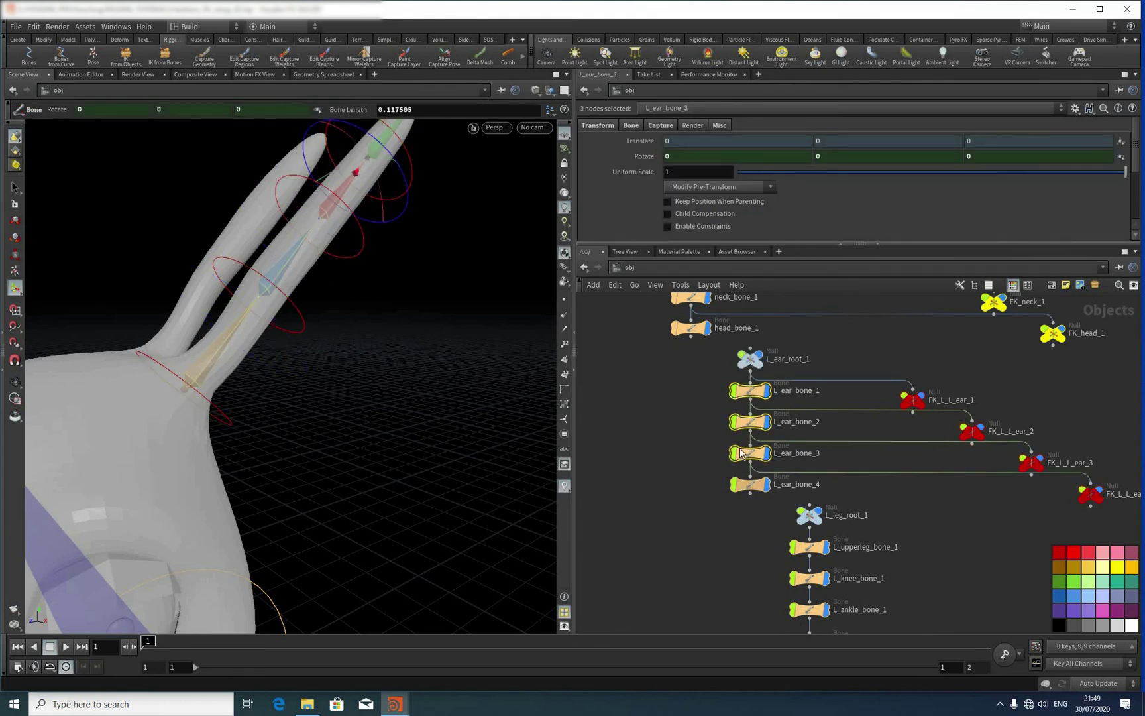
{"action": "middle_click_drag", "start_coordinate": [908, 482], "coordinate": [871, 471]}
{"action": "scroll", "coordinate": [872, 471], "scroll_direction": "down", "scroll_amount": 2}
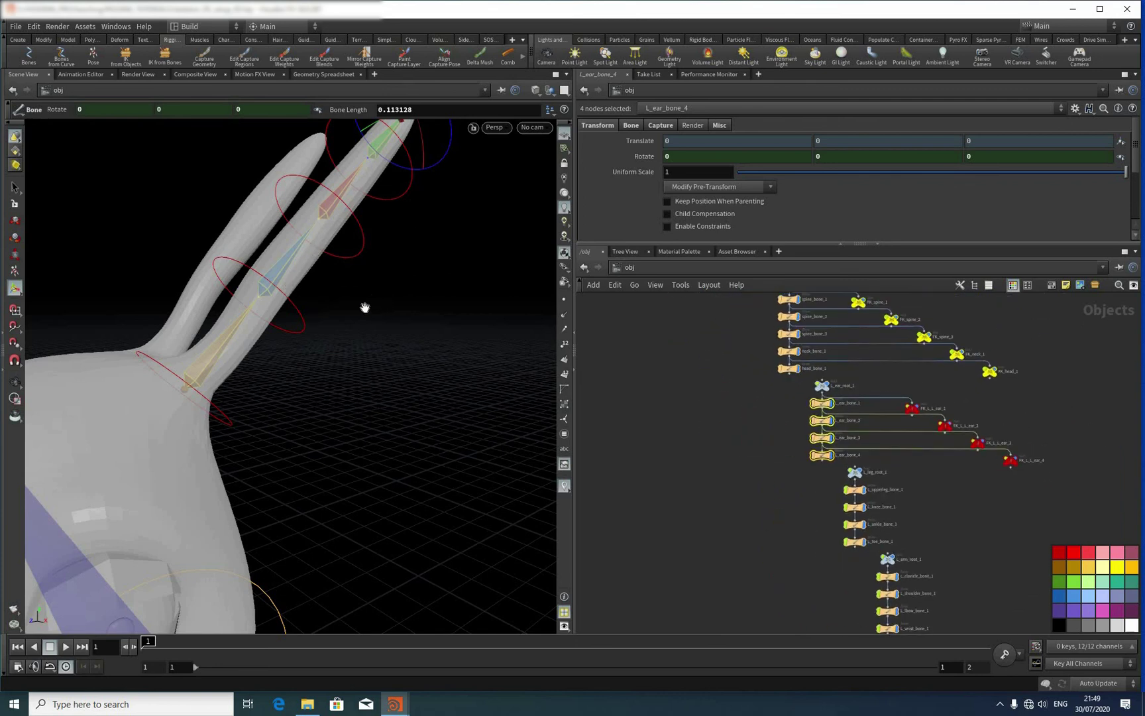
Step: Select L_clavicle_bone_1, L_shoulder_bone_1, L_lbow_bone_1, L_wrist_bone_1, L_finger_bone_1 and L_finger_bone_2 in order down the arm chain
{"action": "right_click_drag", "start_coordinate": [353, 311], "coordinate": [243, 345], "text": "alt"}
{"action": "middle_click_drag", "start_coordinate": [243, 345], "coordinate": [504, 393], "text": "alt"}
{"action": "right_click_drag", "start_coordinate": [503, 393], "coordinate": [540, 378], "text": "alt"}
{"action": "left_click_drag", "start_coordinate": [464, 391], "coordinate": [530, 345], "text": "alt"}
{"action": "middle_click_drag", "start_coordinate": [869, 394], "coordinate": [948, 394]}
{"action": "scroll", "coordinate": [887, 371], "scroll_direction": "up", "scroll_amount": 3}
{"action": "scroll", "coordinate": [940, 401], "scroll_direction": "up", "scroll_amount": 2}
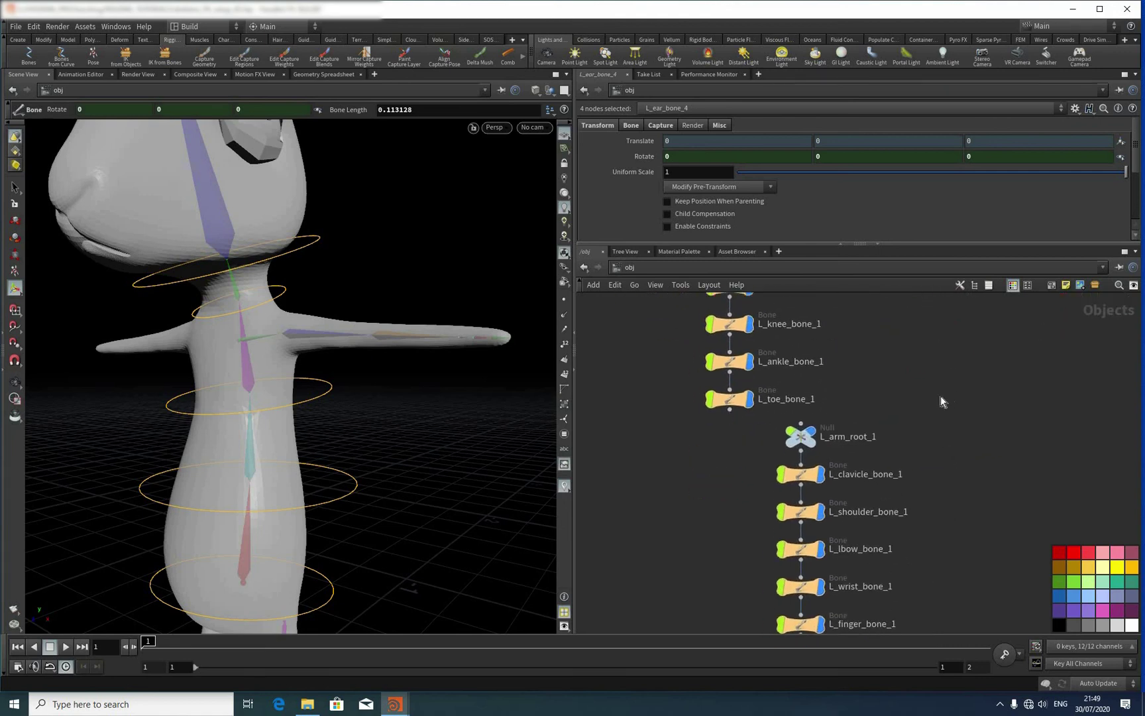
{"action": "middle_click_drag", "start_coordinate": [816, 511], "coordinate": [813, 420]}
{"action": "left_click", "coordinate": [797, 382]}
{"action": "left_click", "coordinate": [798, 420], "text": "shift"}
{"action": "left_click", "coordinate": [798, 456], "text": "shift"}
{"action": "left_click", "coordinate": [798, 495], "text": "shift"}
{"action": "left_click", "coordinate": [798, 532], "text": "shift"}
{"action": "left_click", "coordinate": [797, 573], "text": "shift"}
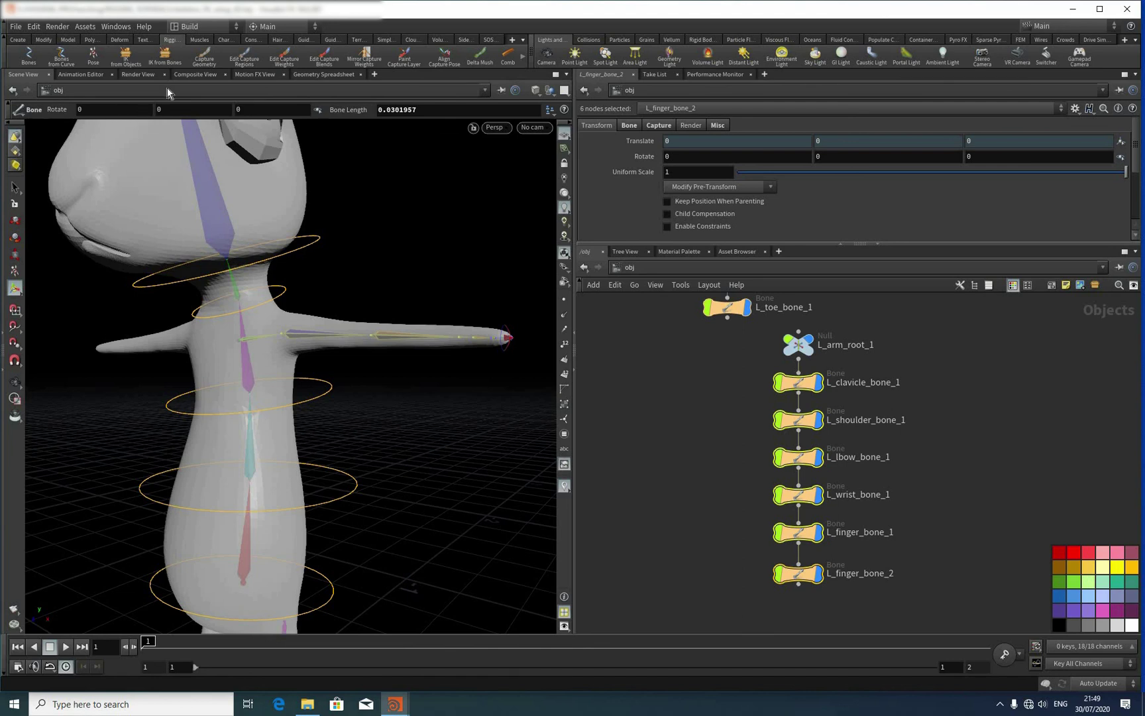
Step: Run sos_create_fk_ctrs with the prefix 'FK_L_' on the selected arm bones from the Python Source Editor
{"action": "left_click", "coordinate": [116, 26]}
{"action": "left_click", "coordinate": [167, 89]}
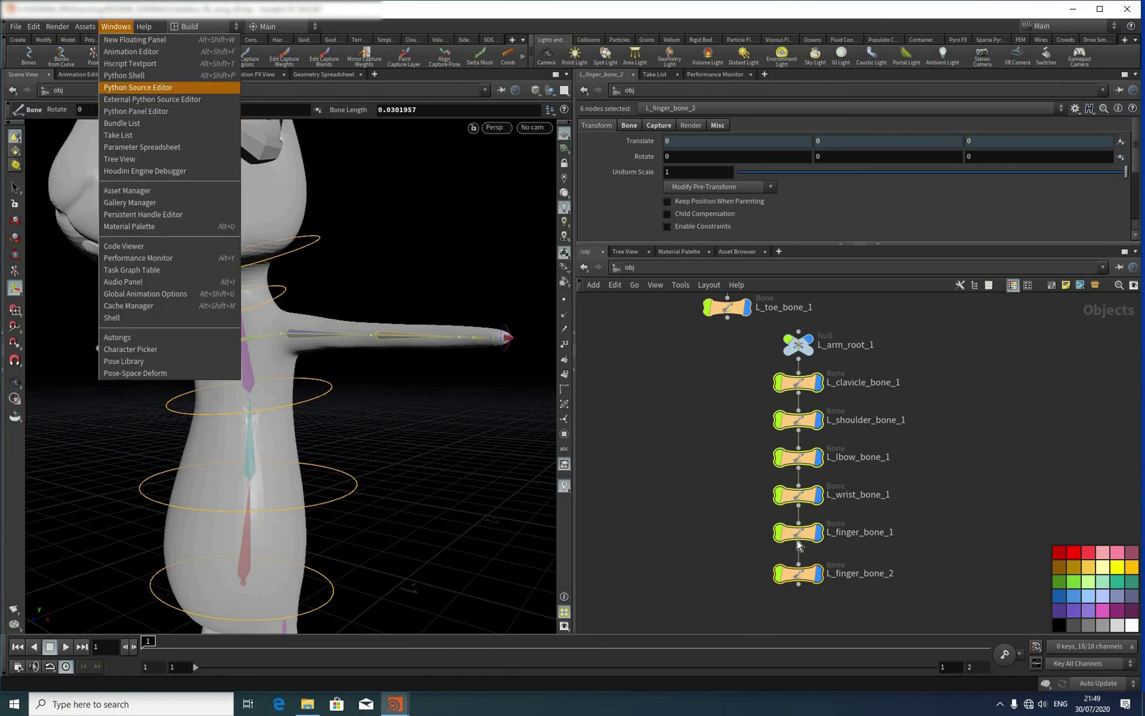
{"action": "key", "text": "Return"}
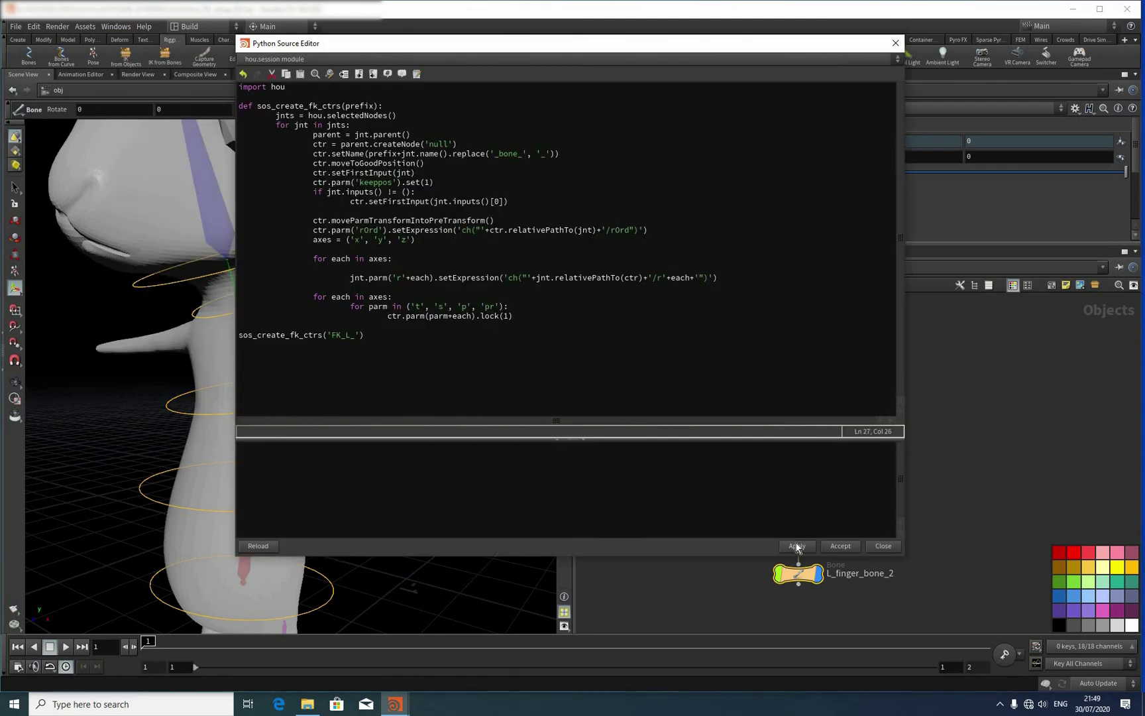
{"action": "key", "text": "ctrl+Return"}
{"action": "left_click", "coordinate": [895, 43]}
Step: Select the six new left arm control nulls, from clavicle to finger_2, and color their nodes dark red
{"action": "middle_click_drag", "start_coordinate": [830, 592], "coordinate": [994, 511]}
{"action": "right_click_drag", "start_coordinate": [994, 511], "coordinate": [826, 504]}
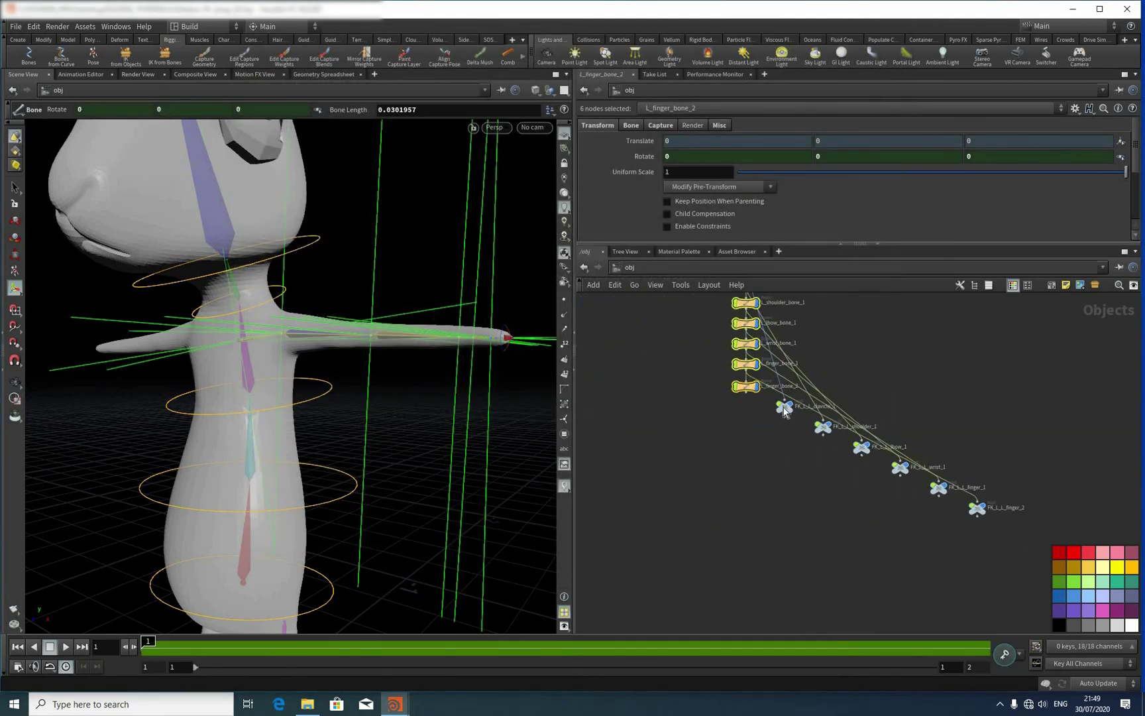
{"action": "left_click", "coordinate": [784, 401]}
{"action": "left_click_drag", "start_coordinate": [1014, 551], "coordinate": [781, 396]}
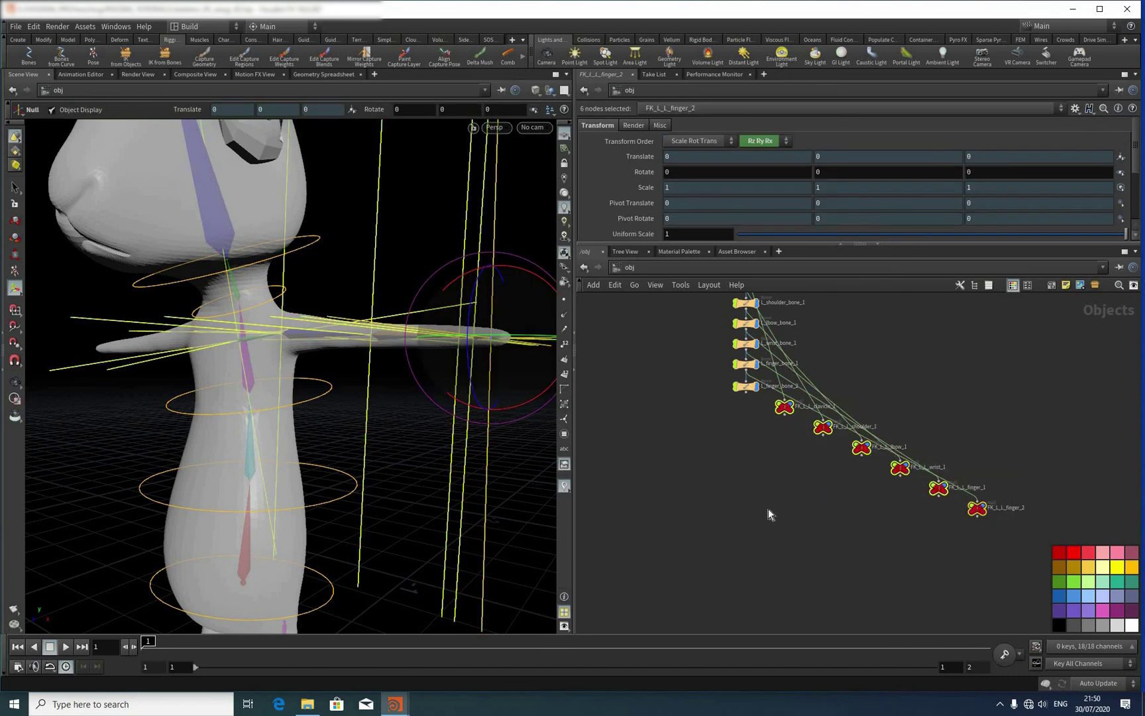
Step: Move the six left arm control nulls beside the arm bone chain in the network
{"action": "middle_click_drag", "start_coordinate": [825, 358], "coordinate": [802, 467]}
{"action": "right_click_drag", "start_coordinate": [802, 467], "coordinate": [787, 419]}
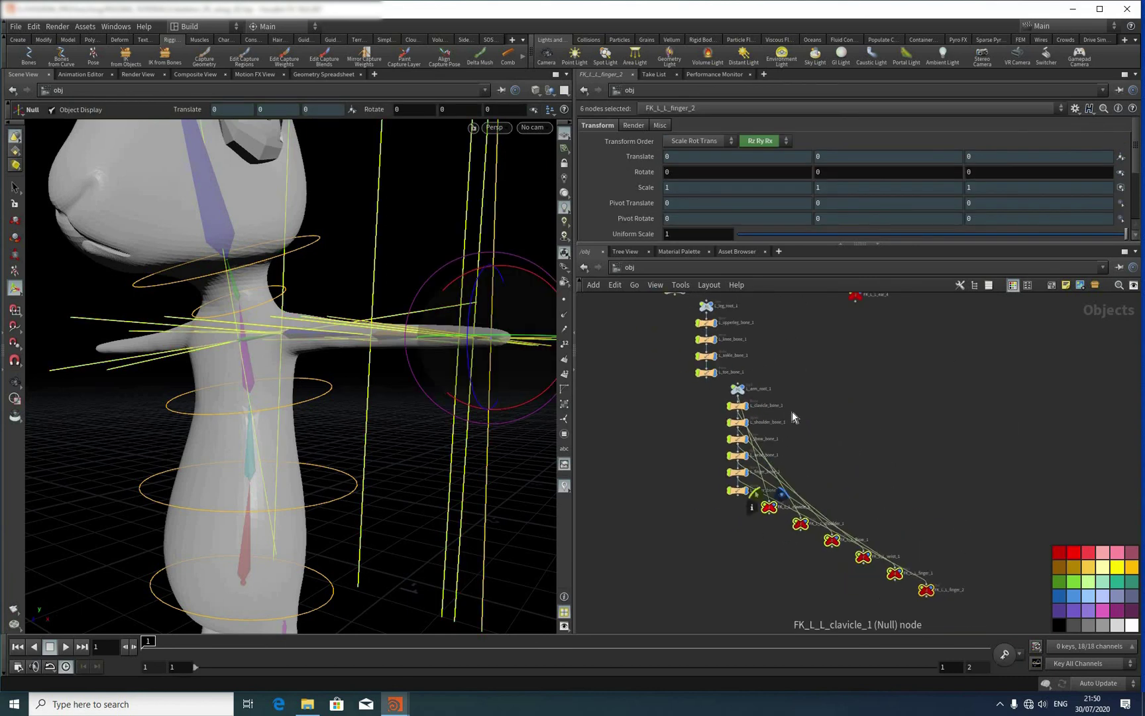
{"action": "left_click_drag", "start_coordinate": [769, 507], "coordinate": [793, 410]}
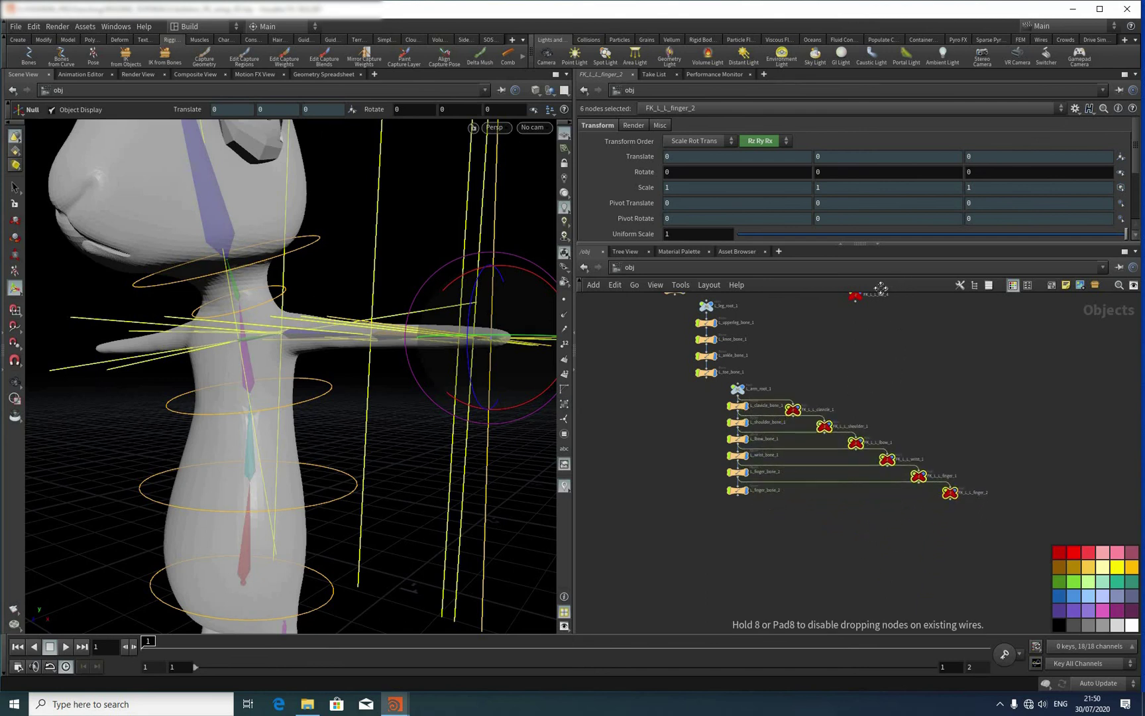
Step: Set the Wireframe Color of the six left arm controls to dark red (0.5, 0, 0)
{"action": "scroll", "coordinate": [838, 315], "scroll_direction": "up", "scroll_amount": 5}
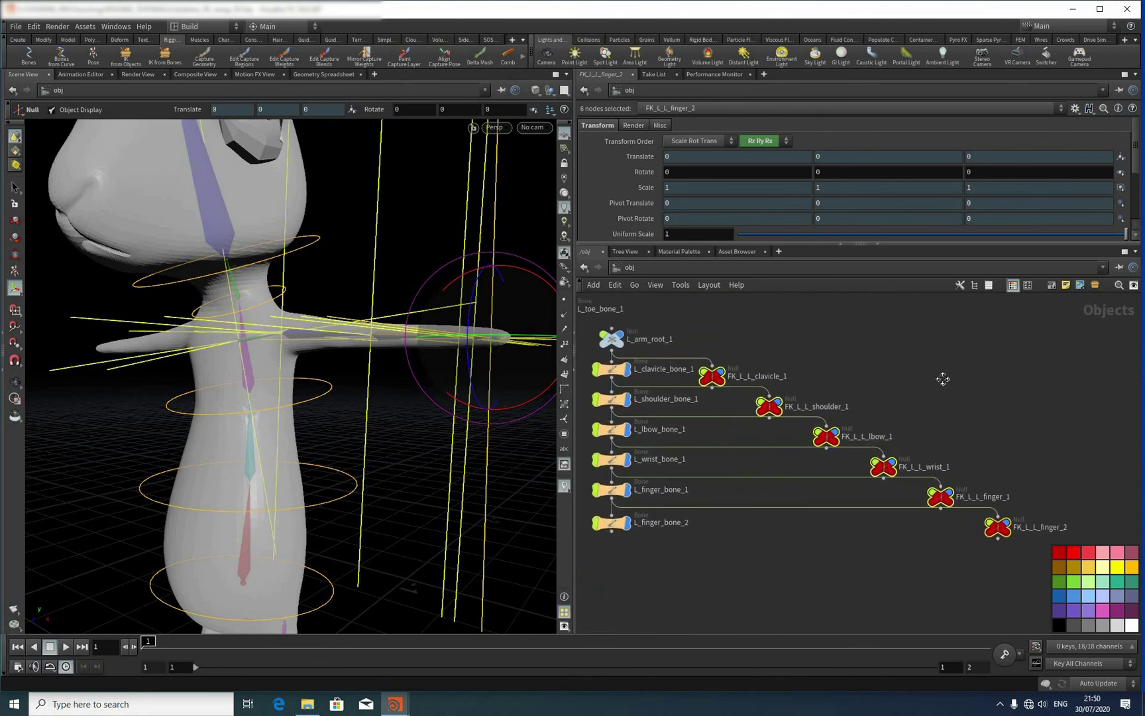
{"action": "scroll", "coordinate": [895, 365], "scroll_direction": "up", "scroll_amount": 3}
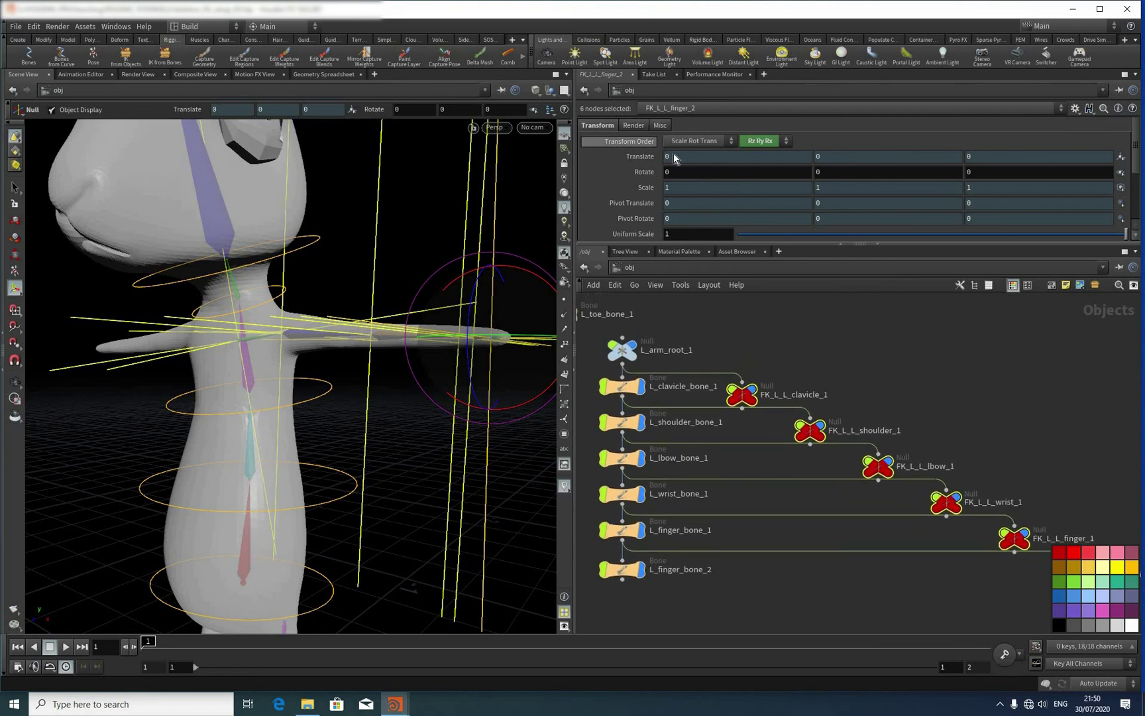
{"action": "left_click", "coordinate": [660, 125]}
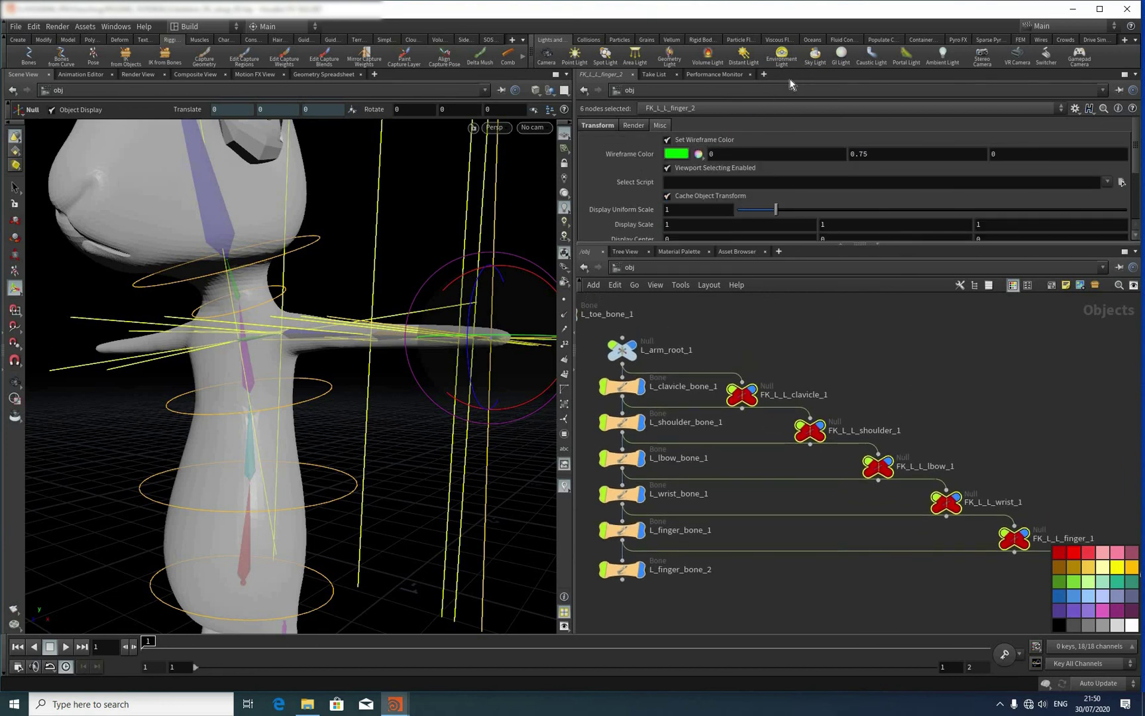
{"action": "left_click", "coordinate": [793, 75]}
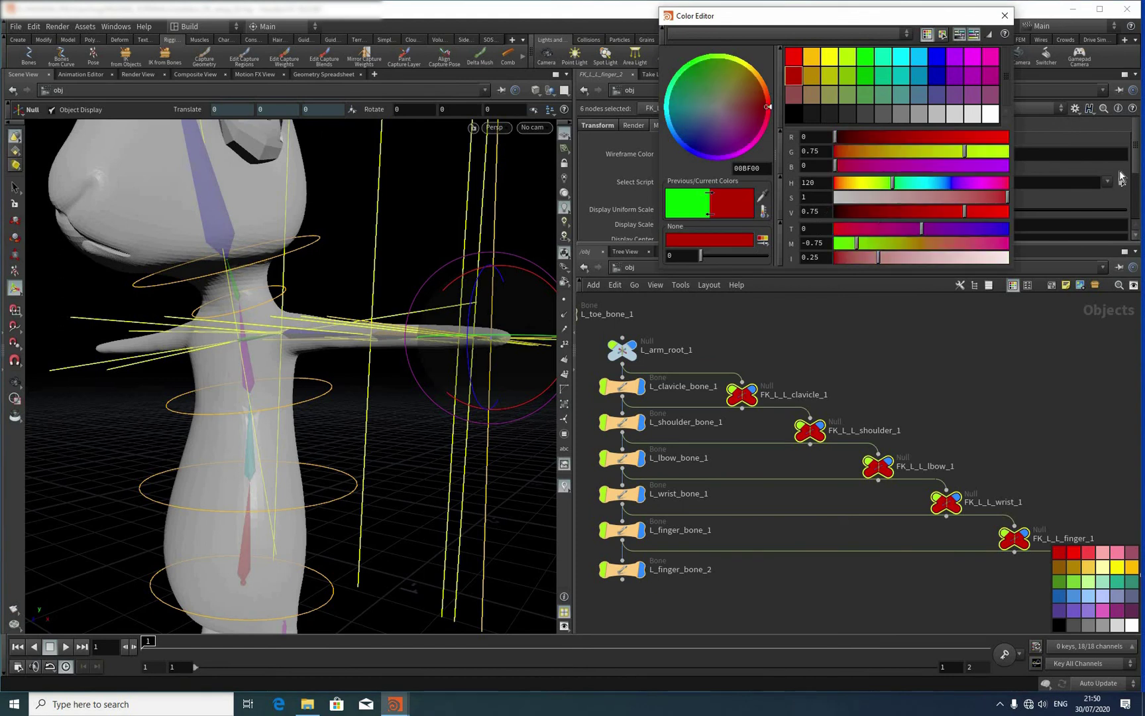
{"action": "left_click", "coordinate": [1004, 16]}
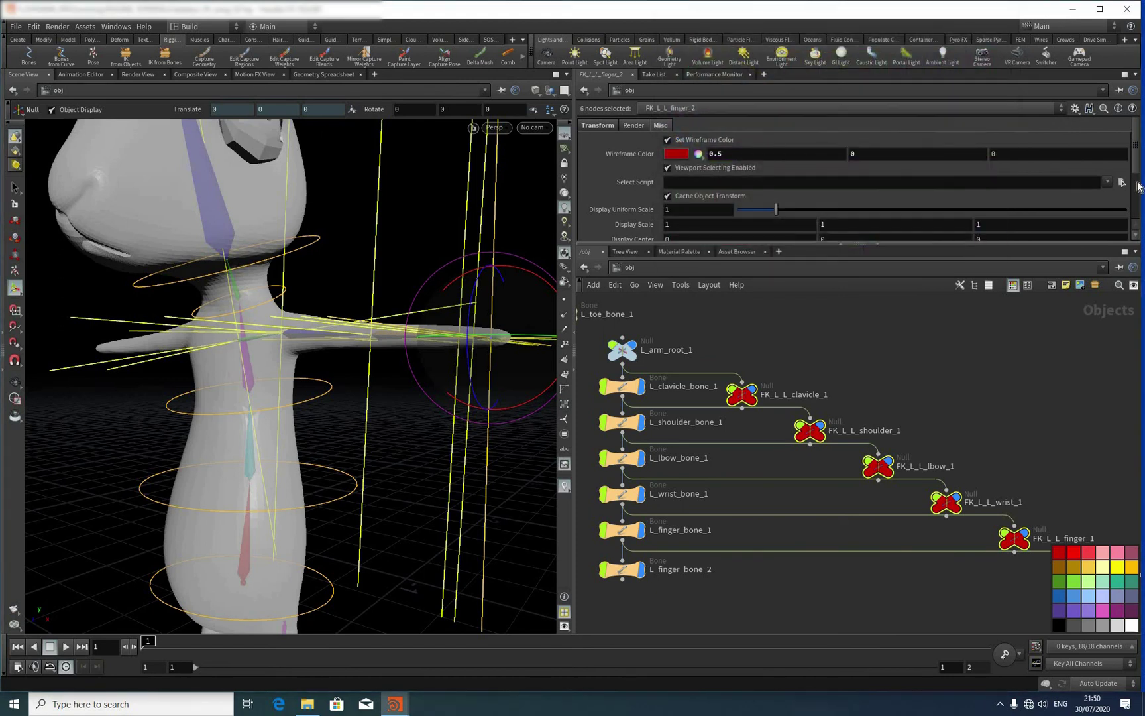
{"action": "scroll", "coordinate": [738, 200], "scroll_direction": "down", "scroll_amount": 3}
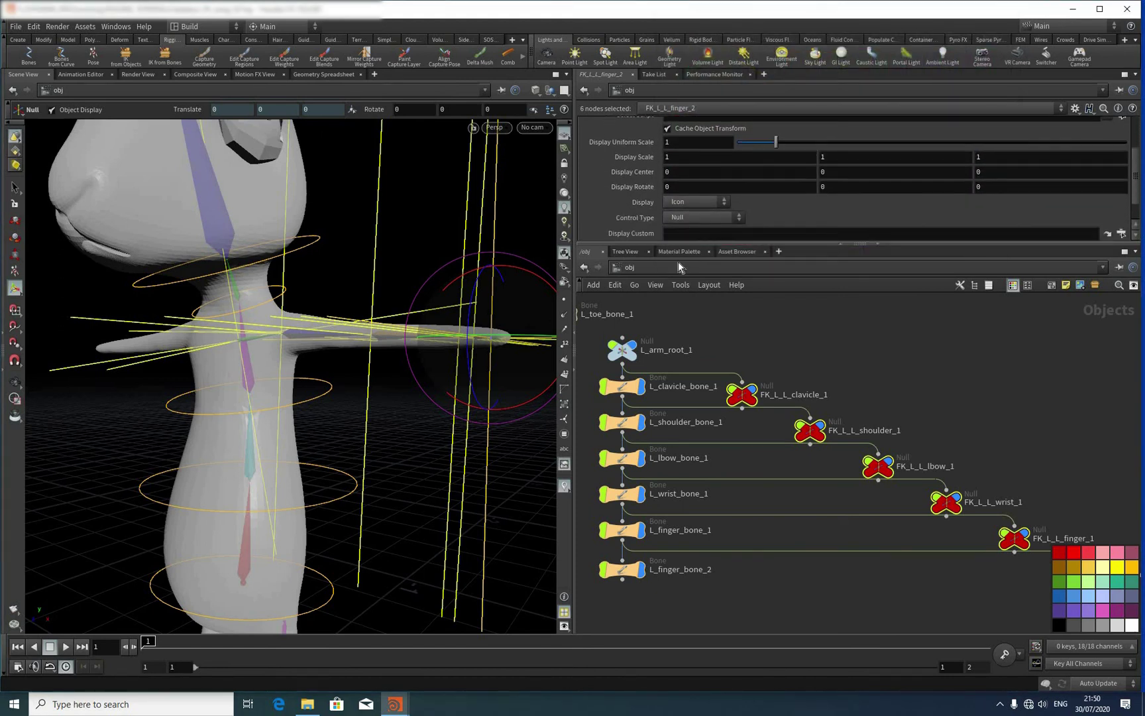
Step: Display the six left arm controls as circles in the XY plane with a Display Uniform Scale of 0.29
{"action": "left_click", "coordinate": [703, 199]}
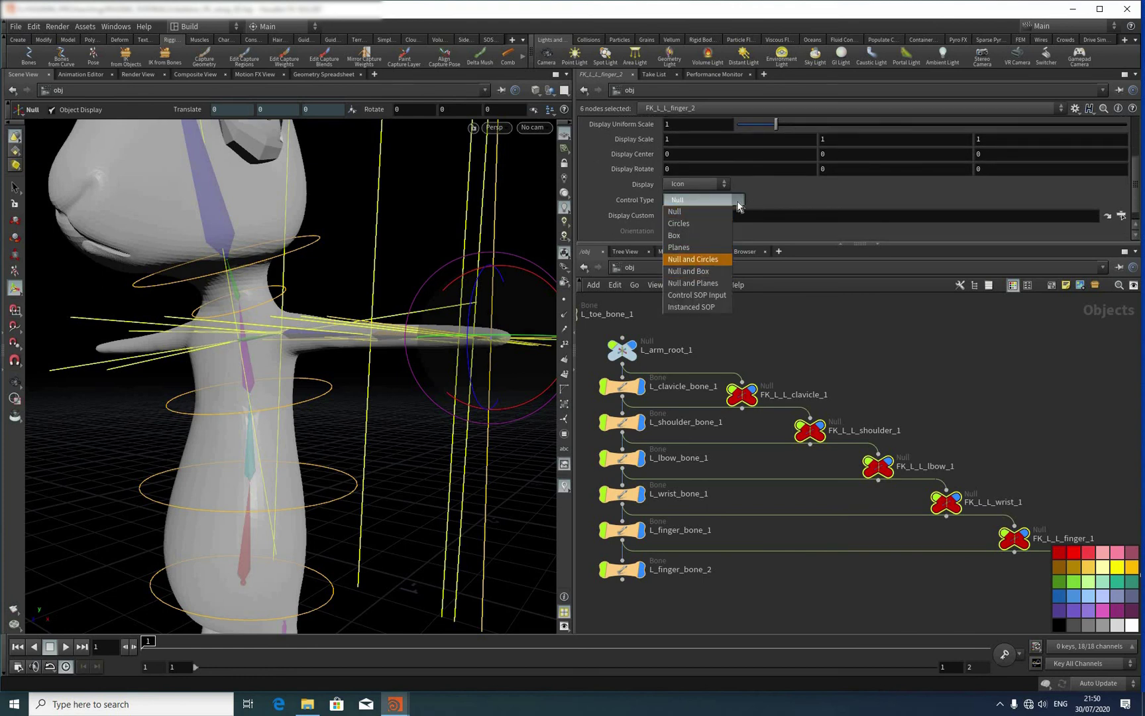
{"action": "left_click", "coordinate": [696, 224]}
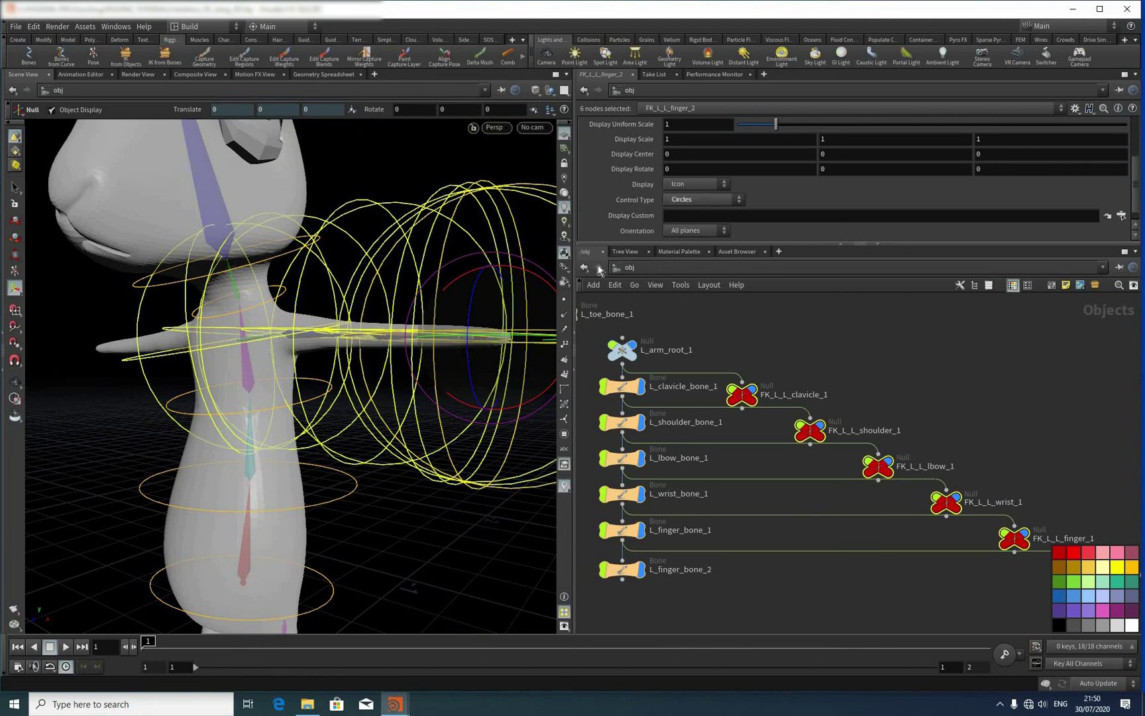
{"action": "left_click", "coordinate": [696, 230]}
{"action": "key", "text": "Return"}
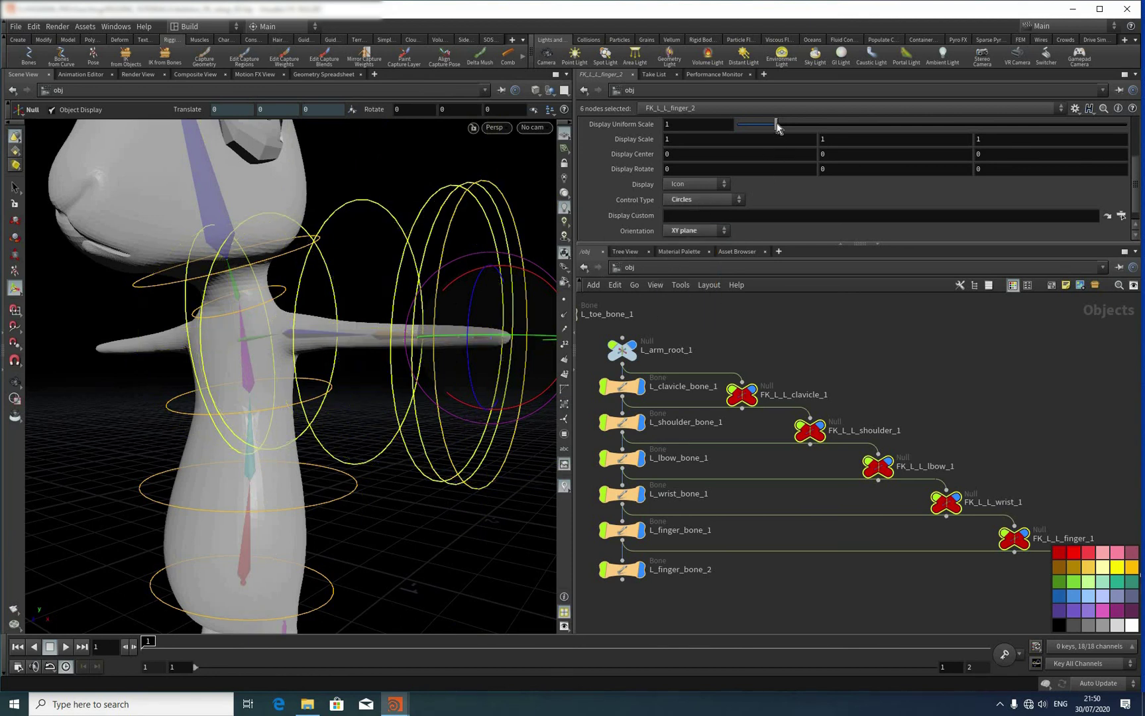
{"action": "left_click_drag", "start_coordinate": [750, 125], "coordinate": [750, 124]}
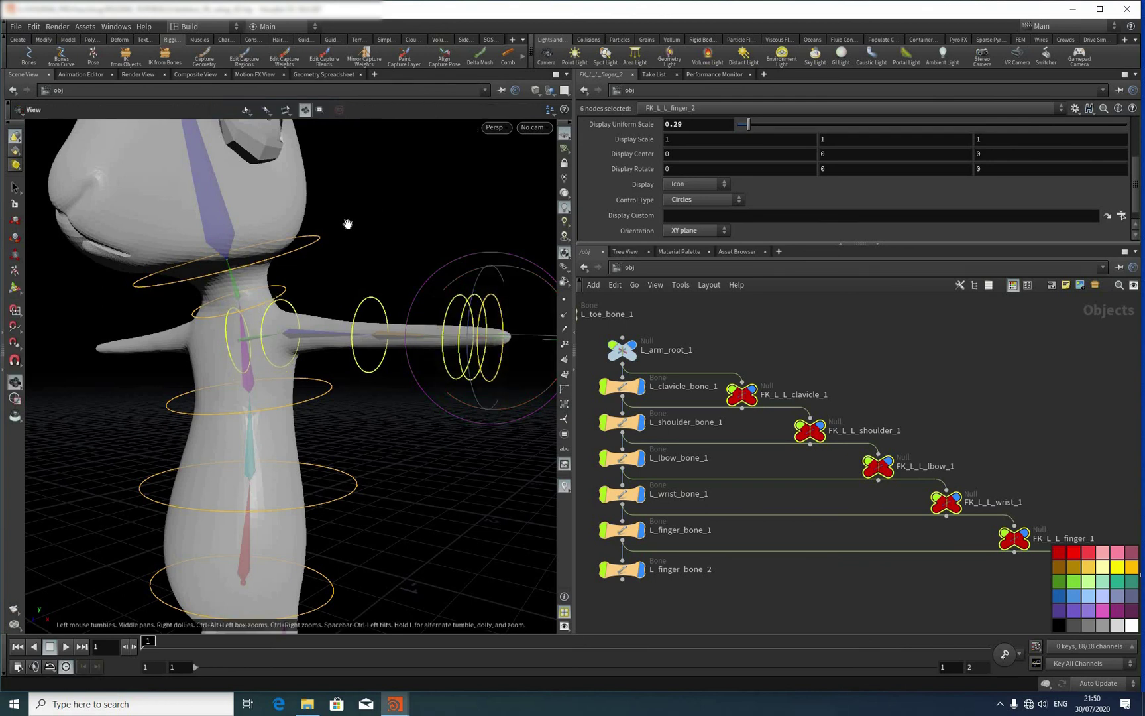
{"action": "right_click_drag", "start_coordinate": [350, 222], "coordinate": [335, 289], "text": "alt"}
{"action": "left_click_drag", "start_coordinate": [334, 289], "coordinate": [378, 295], "text": "alt"}
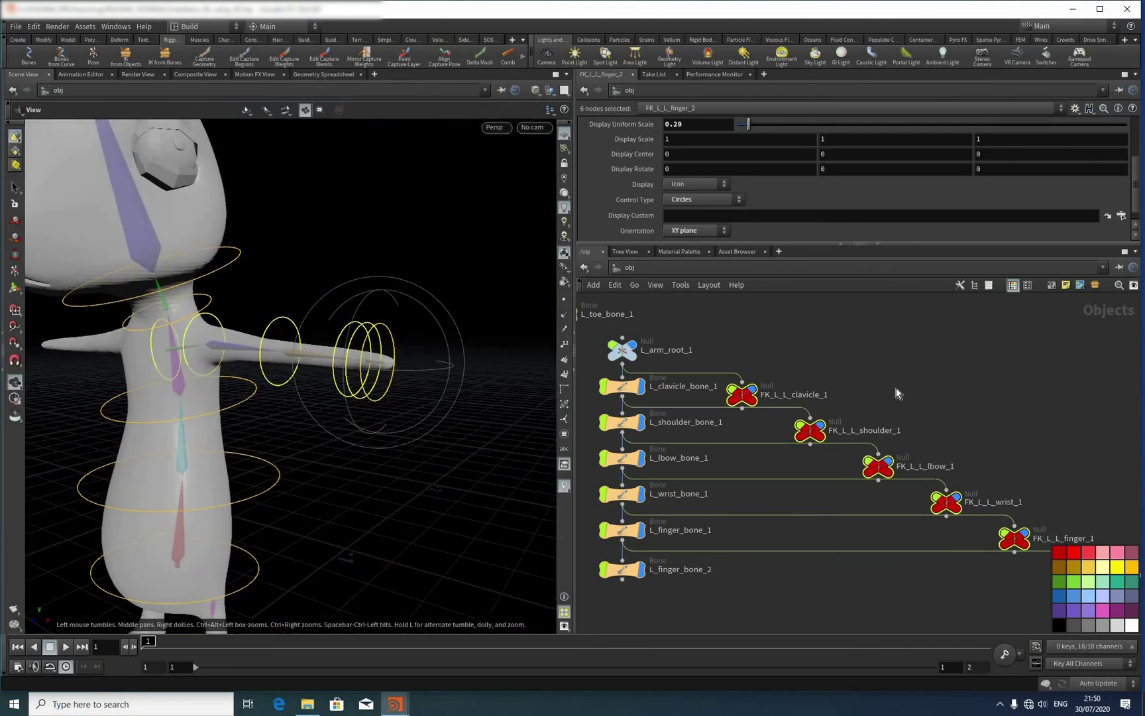
Step: Set the Display Uniform Scale of the left elbow and wrist controls to 0.17 each
{"action": "middle_click_drag", "start_coordinate": [859, 408], "coordinate": [836, 377]}
{"action": "left_click", "coordinate": [855, 434]}
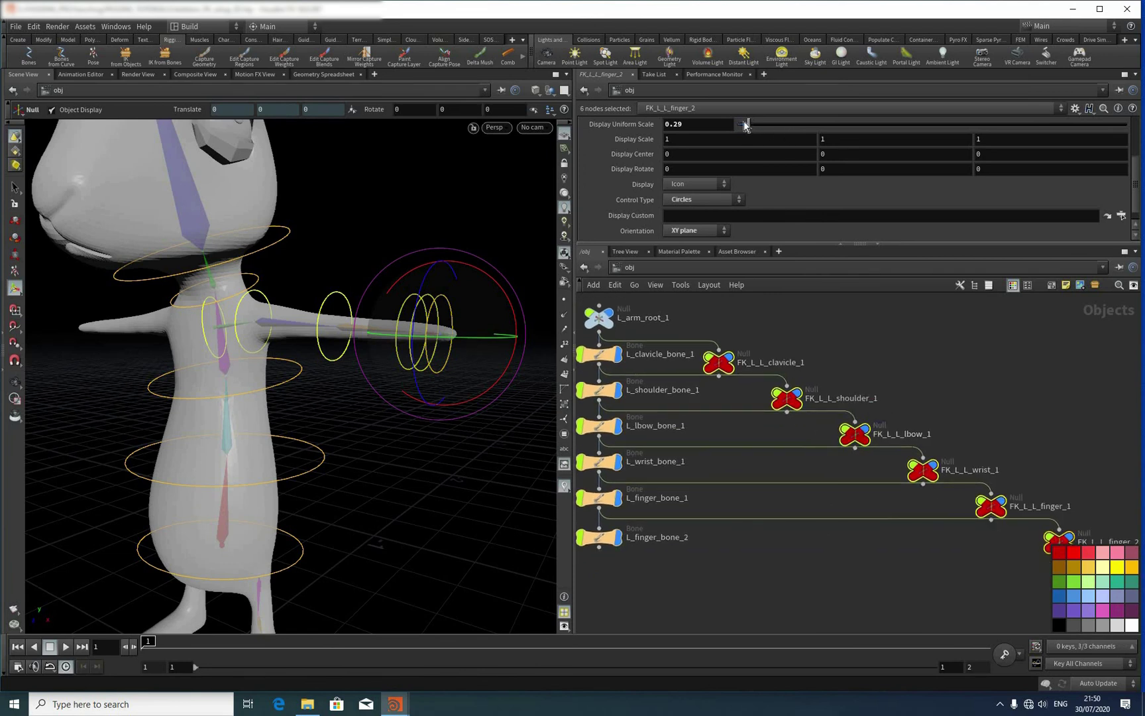
{"action": "left_click_drag", "start_coordinate": [745, 126], "coordinate": [742, 125]}
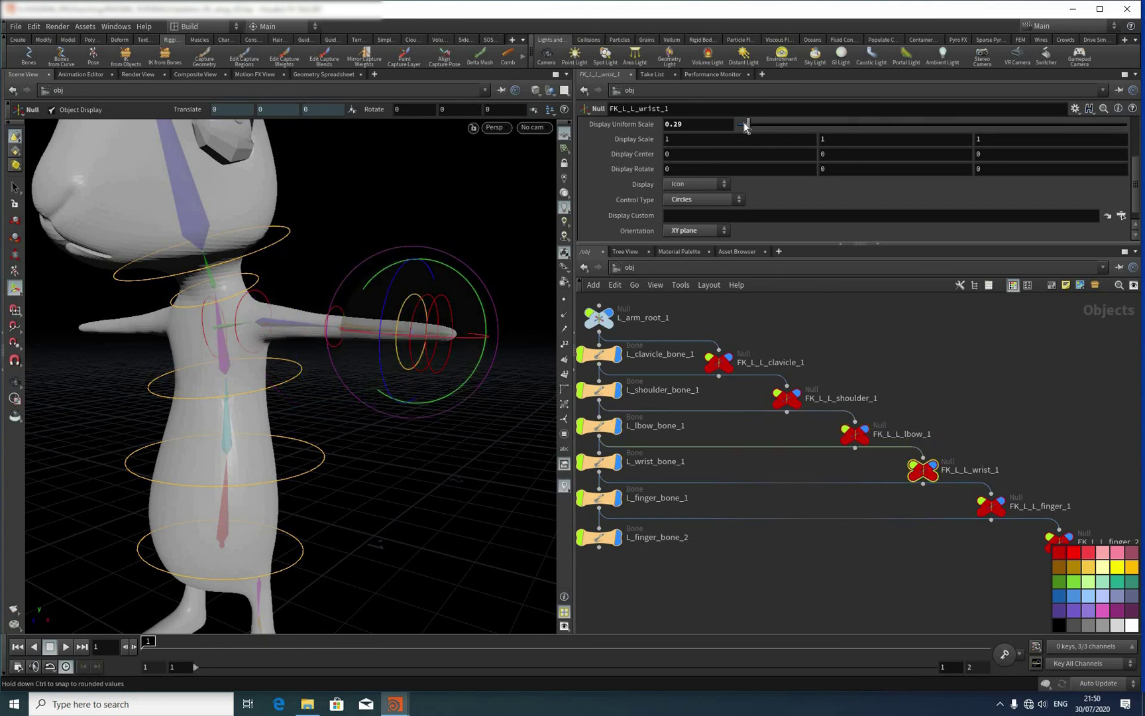
{"action": "left_click_drag", "start_coordinate": [748, 123], "coordinate": [743, 124]}
Step: Select both left finger controls and reduce their Display Uniform Scale to fit closely around the hand
{"action": "middle_click_drag", "start_coordinate": [974, 437], "coordinate": [923, 397]}
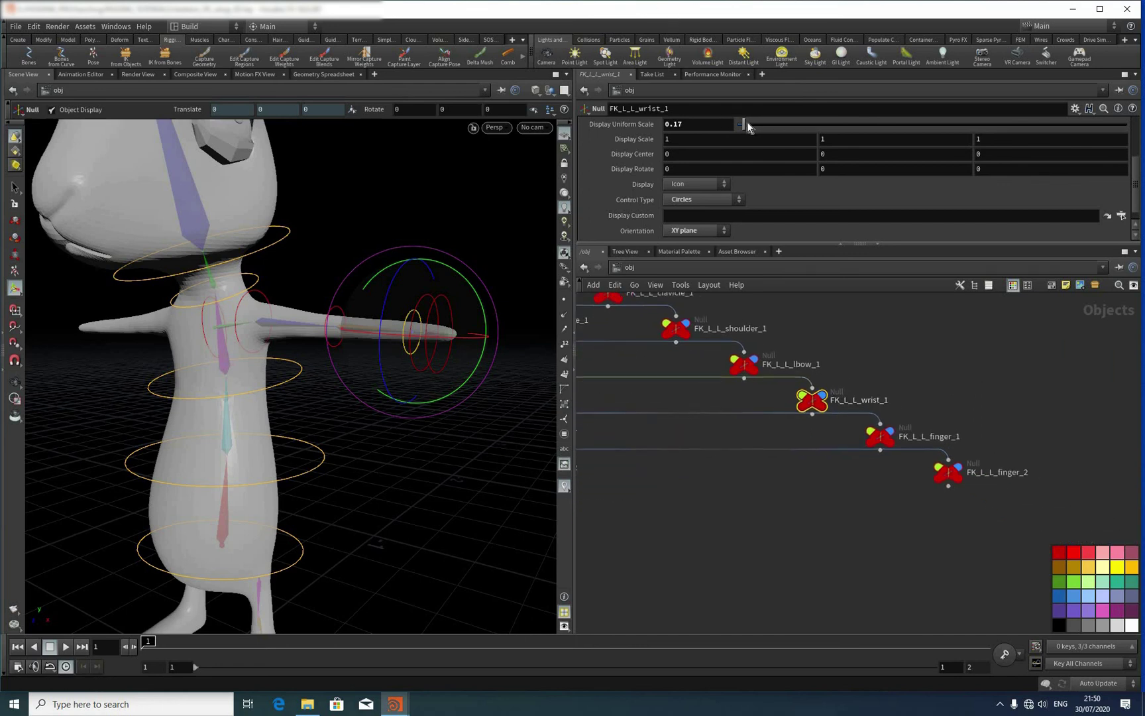
{"action": "left_click_drag", "start_coordinate": [1043, 418], "coordinate": [862, 512]}
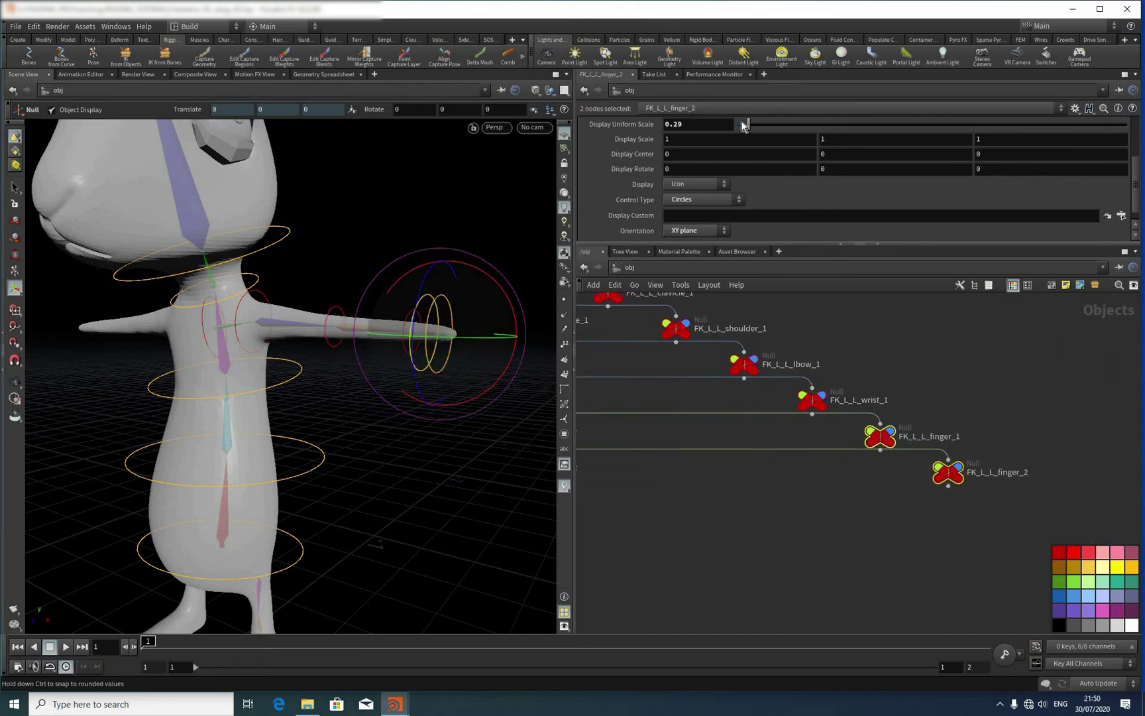
{"action": "left_click_drag", "start_coordinate": [742, 126], "coordinate": [739, 127]}
{"action": "left_click_drag", "start_coordinate": [711, 308], "coordinate": [712, 307]}
Step: Set the left clavicle control's circle orientation to All planes and its Display Uniform Scale to 0.12
{"action": "middle_click_drag", "start_coordinate": [872, 365], "coordinate": [906, 371], "text": "alt"}
{"action": "middle_click_drag", "start_coordinate": [813, 433], "coordinate": [1097, 551]}
{"action": "middle_click_drag", "start_coordinate": [906, 352], "coordinate": [870, 351]}
{"action": "right_click_drag", "start_coordinate": [870, 351], "coordinate": [988, 192]}
{"action": "left_click", "coordinate": [849, 441]}
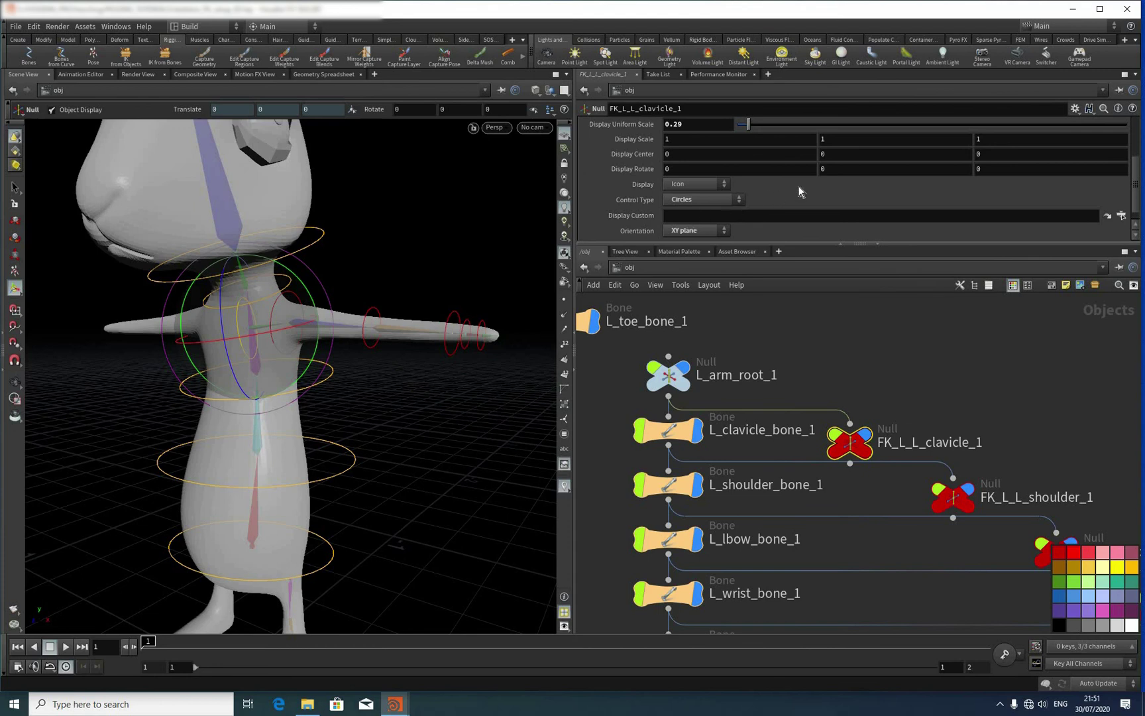
{"action": "left_click", "coordinate": [702, 199]}
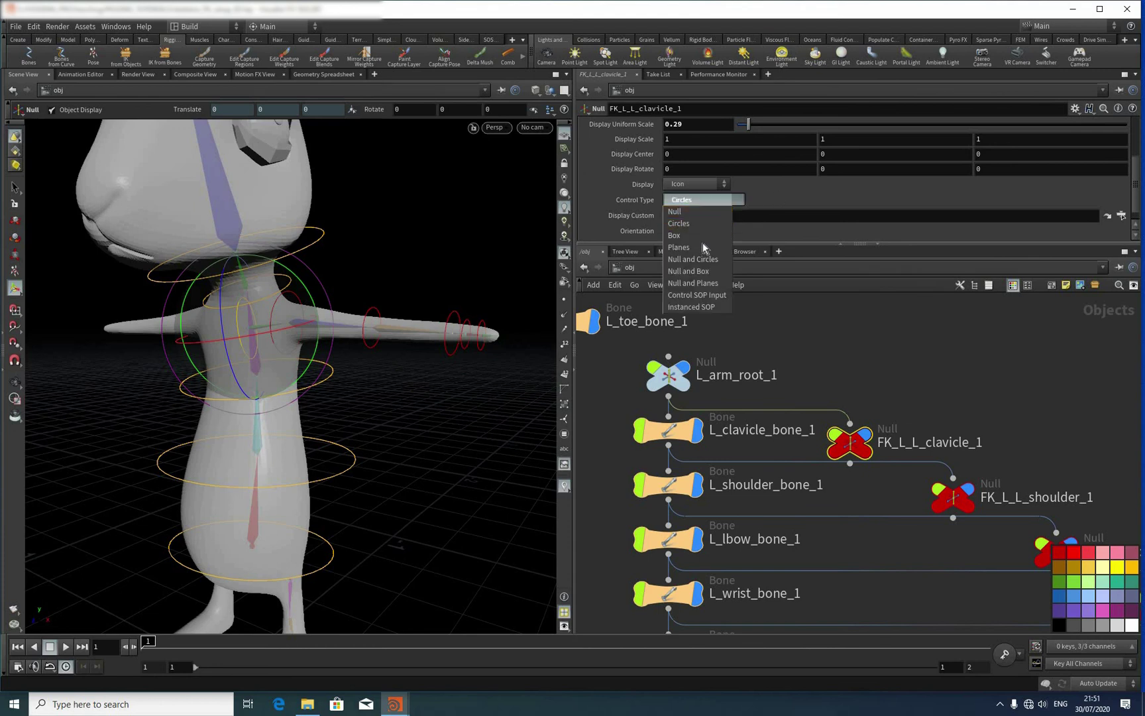
{"action": "left_click", "coordinate": [703, 243]}
{"action": "left_click", "coordinate": [701, 232]}
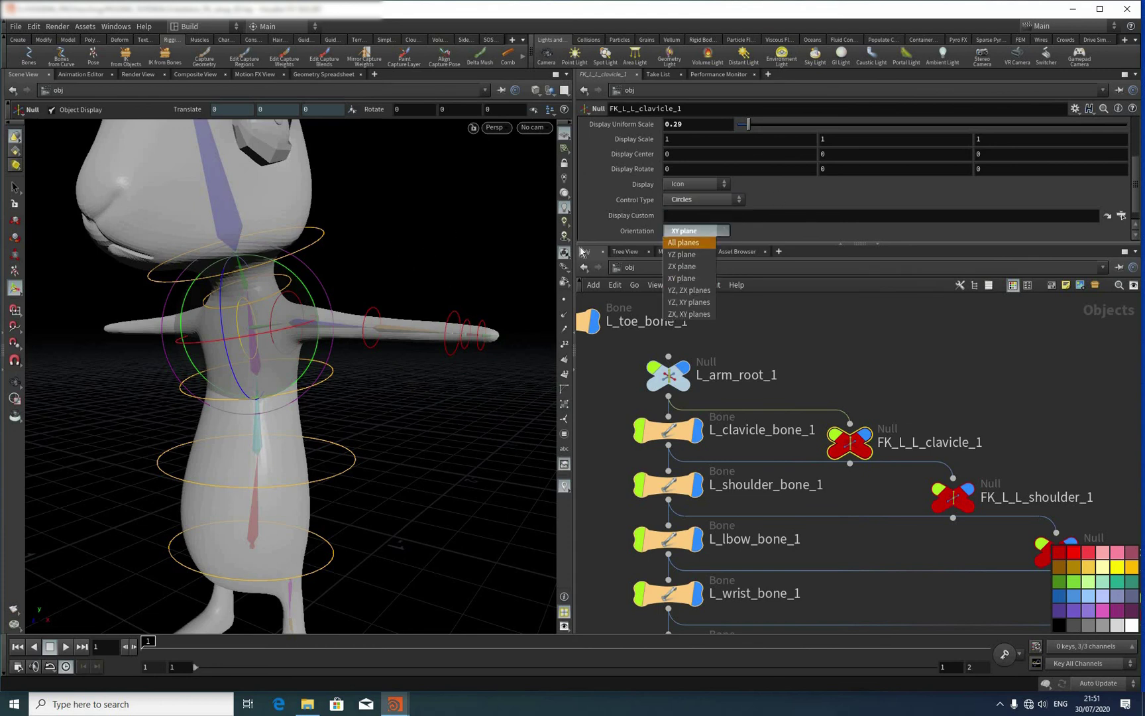
{"action": "left_click", "coordinate": [682, 243]}
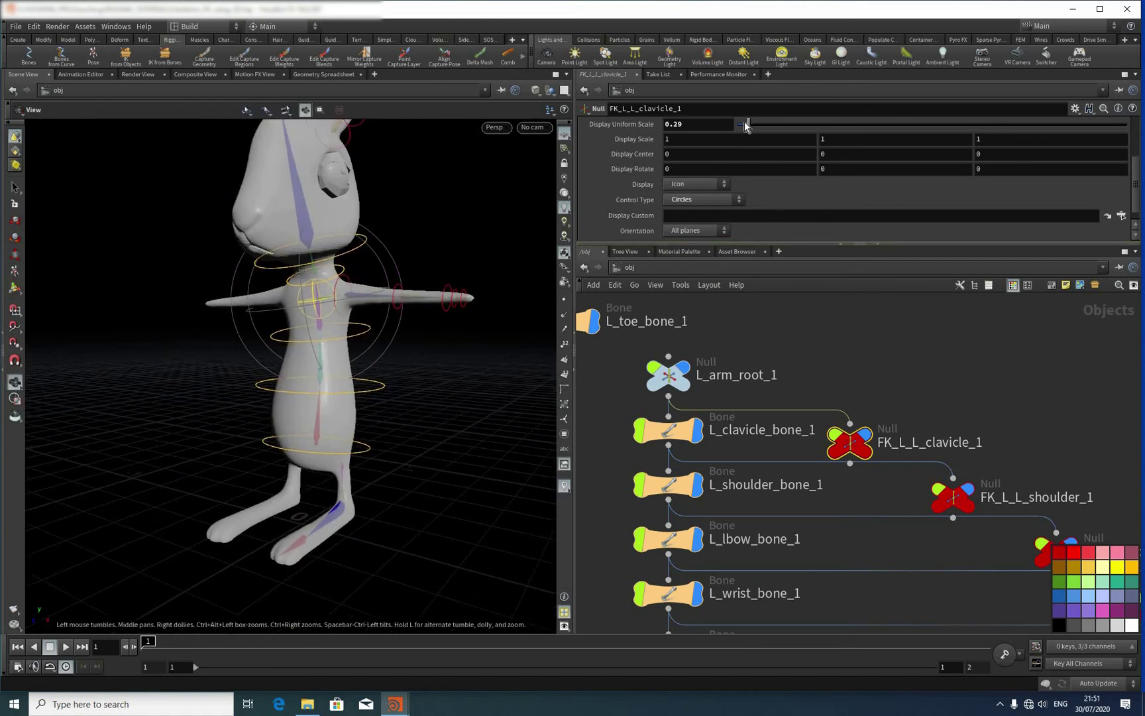
{"action": "left_click_drag", "start_coordinate": [743, 124], "coordinate": [743, 123]}
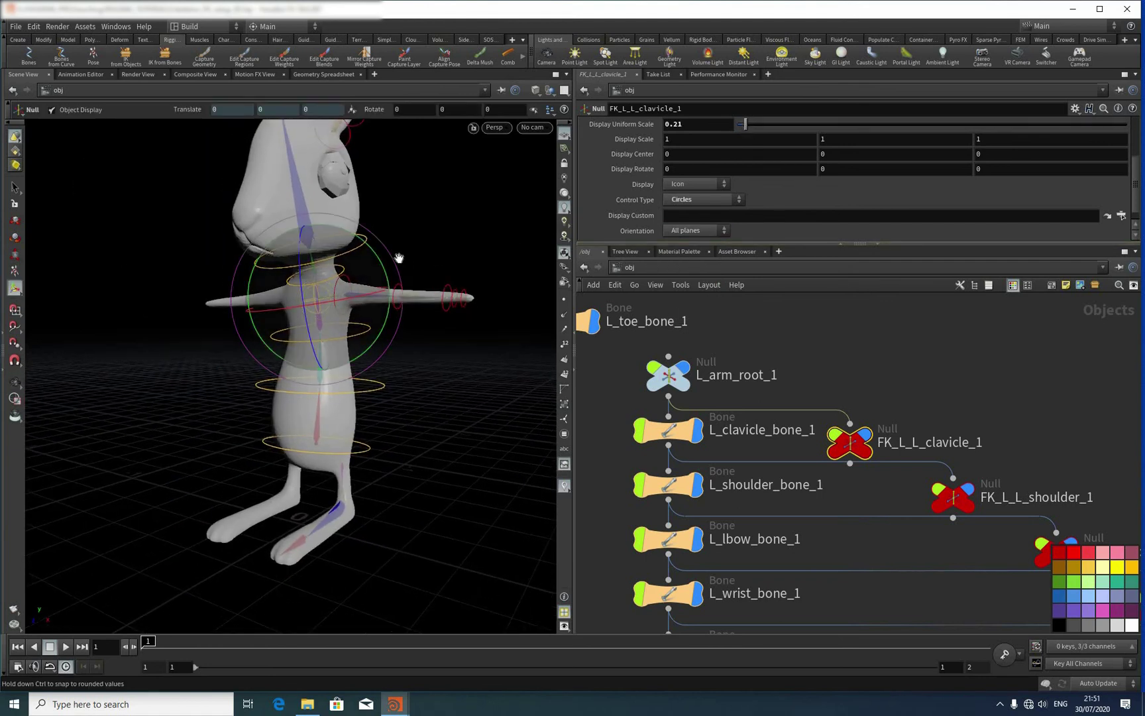
Step: Examine the size and placement of the left clavicle control on the bunny's chest from several angles
{"action": "key", "text": "Escape"}
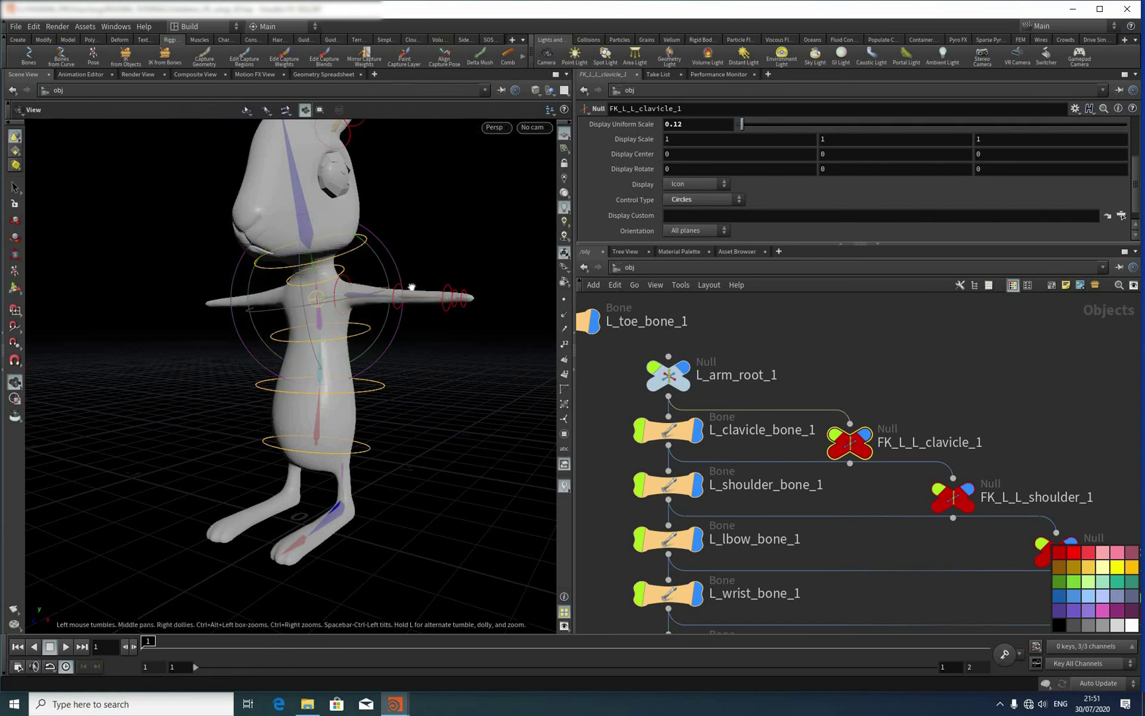
{"action": "scroll", "coordinate": [374, 284], "scroll_direction": "up", "scroll_amount": 5}
{"action": "scroll", "coordinate": [374, 287], "scroll_direction": "down", "scroll_amount": 6}
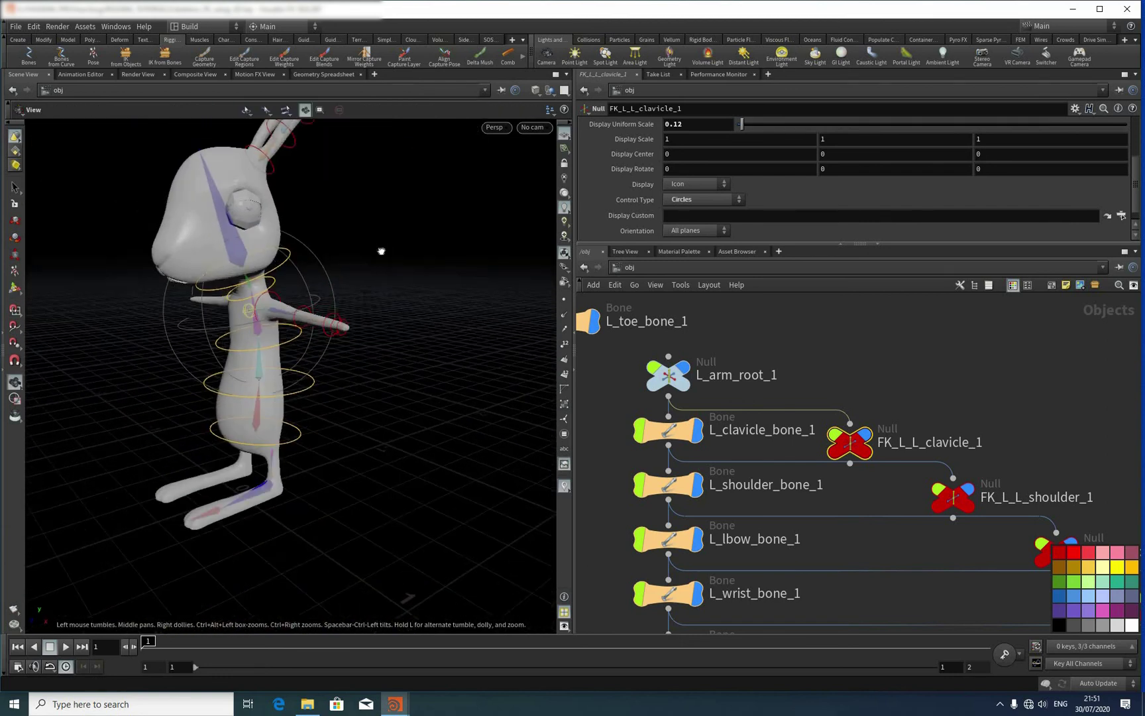
{"action": "left_click_drag", "start_coordinate": [362, 250], "coordinate": [380, 328], "text": "alt"}
{"action": "key", "text": "Escape"}
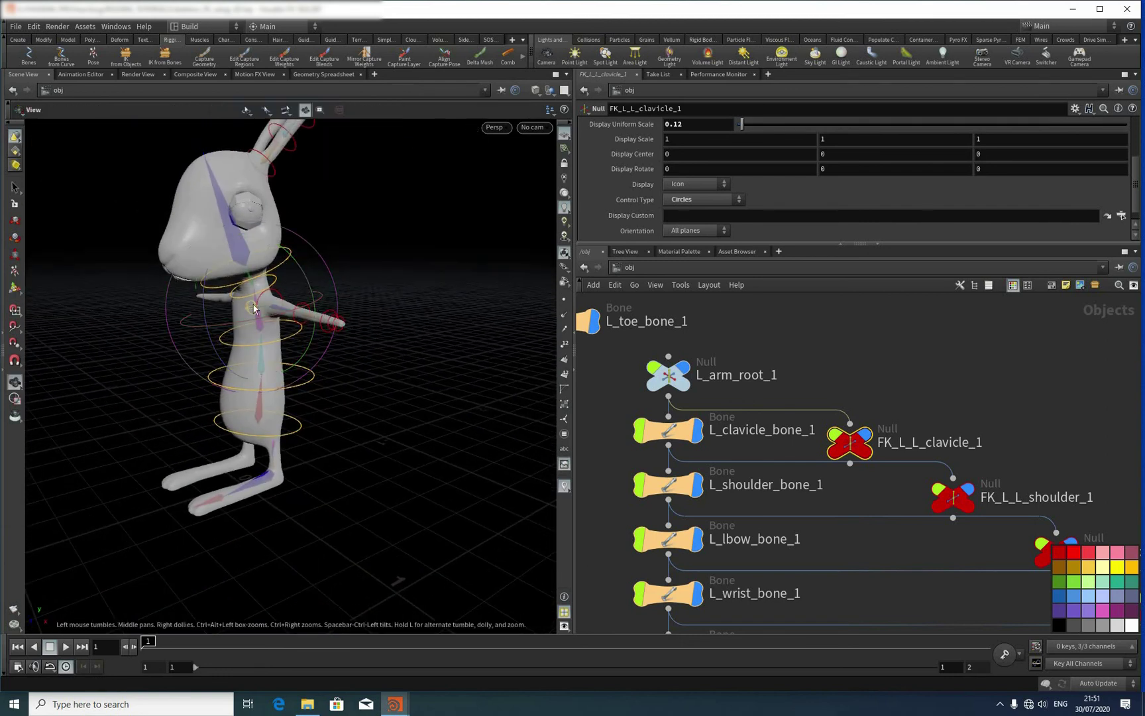
{"action": "scroll", "coordinate": [236, 301], "scroll_direction": "down", "scroll_amount": 5}
{"action": "scroll", "coordinate": [221, 302], "scroll_direction": "up", "scroll_amount": 10}
{"action": "key", "text": "Return"}
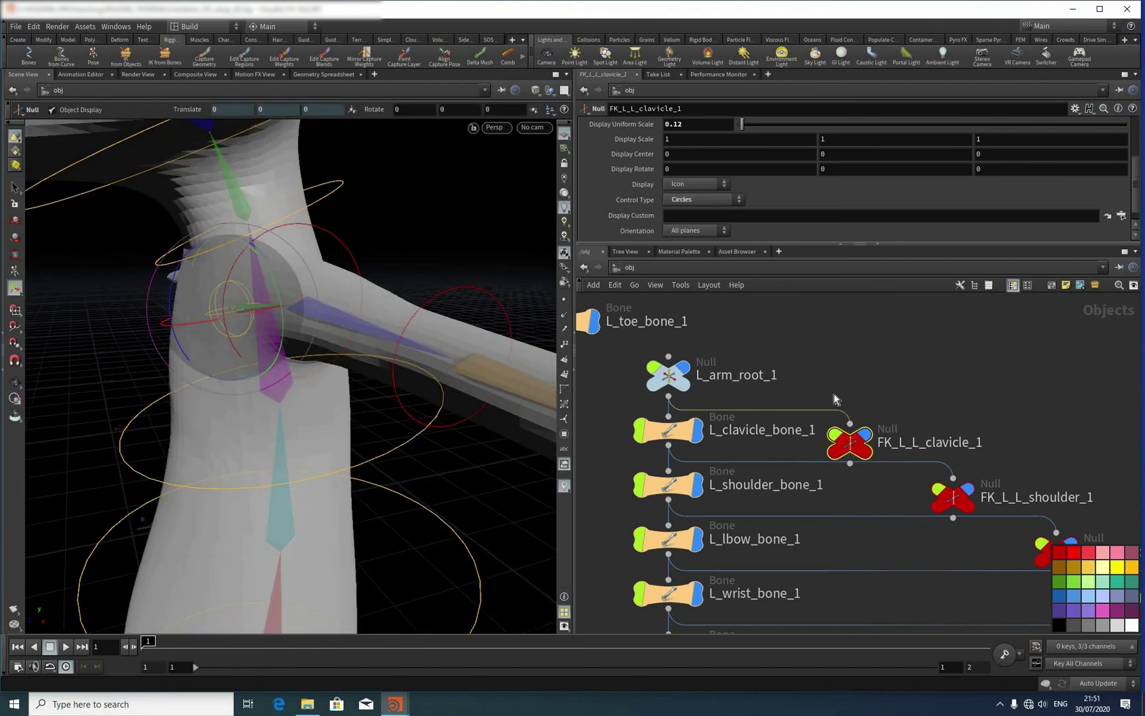
Step: Inside FK_L_L_clavicle_1, add a Transform node, wire control1 into it and make it the displayed node
{"action": "middle_click_drag", "start_coordinate": [834, 395], "coordinate": [817, 341]}
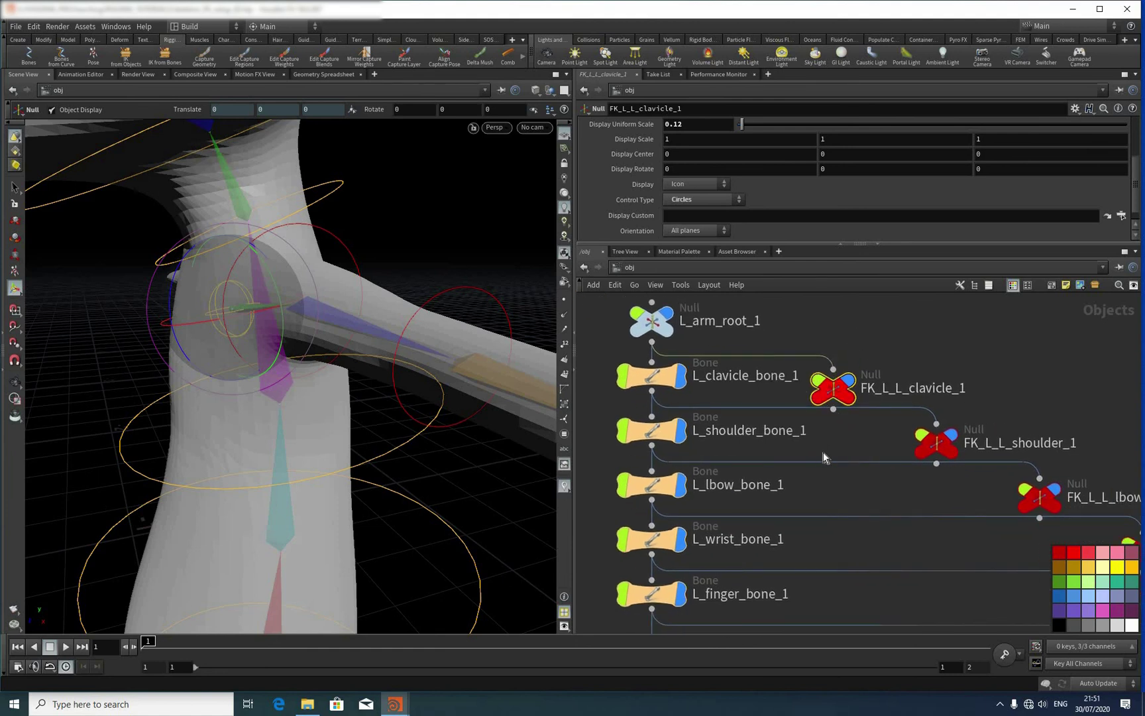
{"action": "key", "text": "i"}
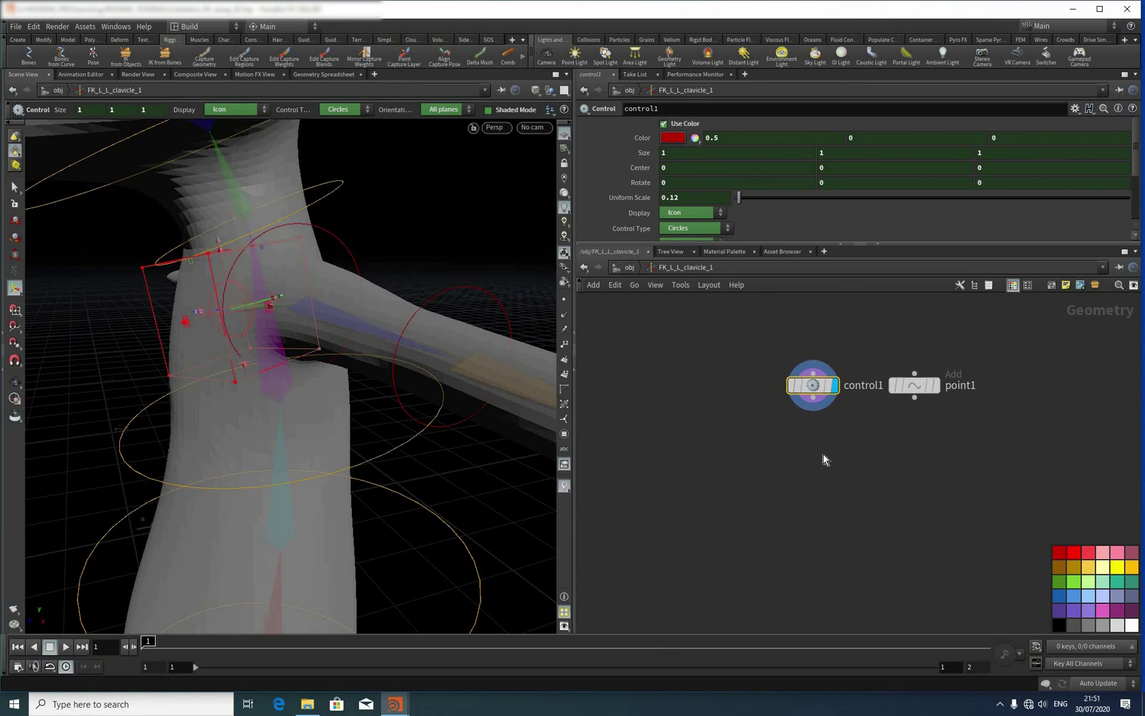
{"action": "key", "text": "Tab"}
{"action": "type", "text": "tr"}
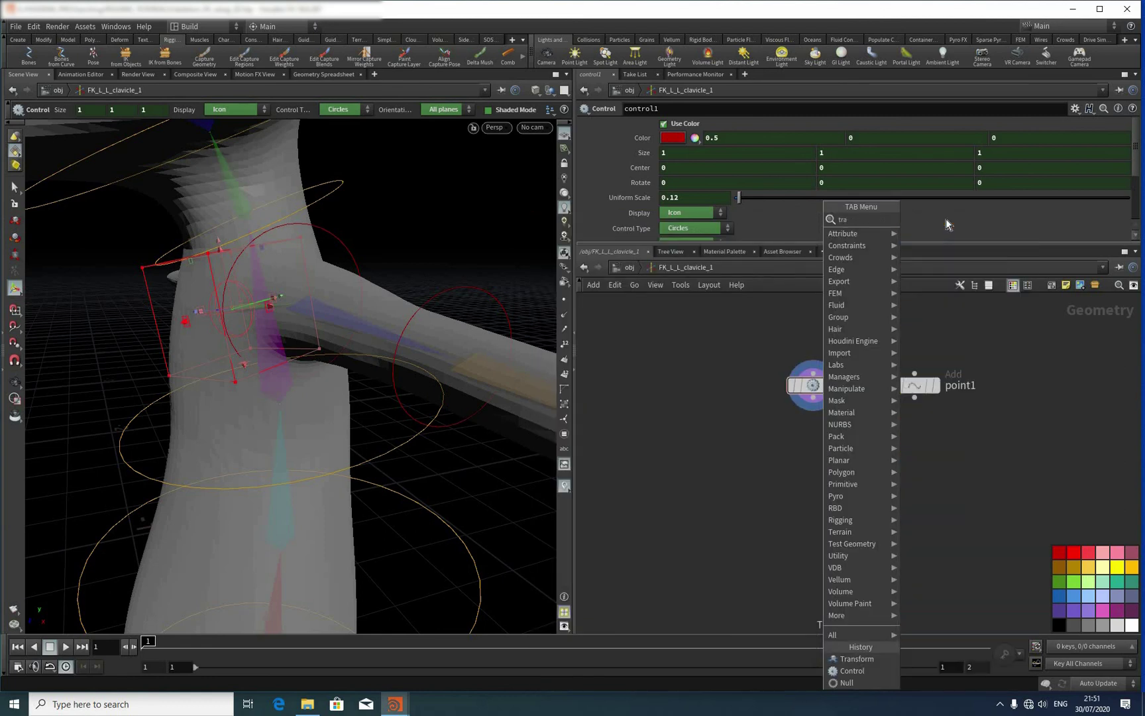
{"action": "type", "text": "ans"}
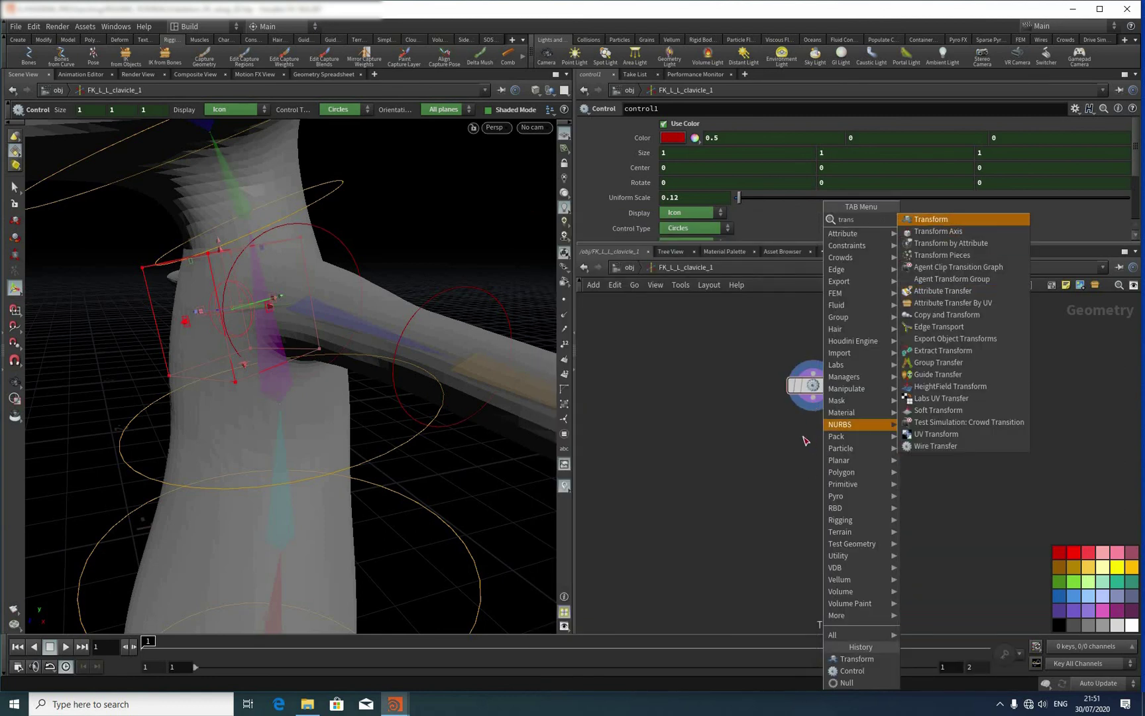
{"action": "key", "text": "Return"}
{"action": "left_click", "coordinate": [826, 465]}
{"action": "left_click_drag", "start_coordinate": [813, 398], "coordinate": [807, 451]}
{"action": "left_click", "coordinate": [829, 463]}
{"action": "key", "text": "Escape"}
Step: Inspect the clavicle control shape against the chest and shoulder, and return to the object level
{"action": "right_click_drag", "start_coordinate": [535, 357], "coordinate": [324, 289]}
{"action": "left_click_drag", "start_coordinate": [324, 289], "coordinate": [359, 272]}
{"action": "scroll", "coordinate": [359, 272], "scroll_direction": "up", "scroll_amount": 6}
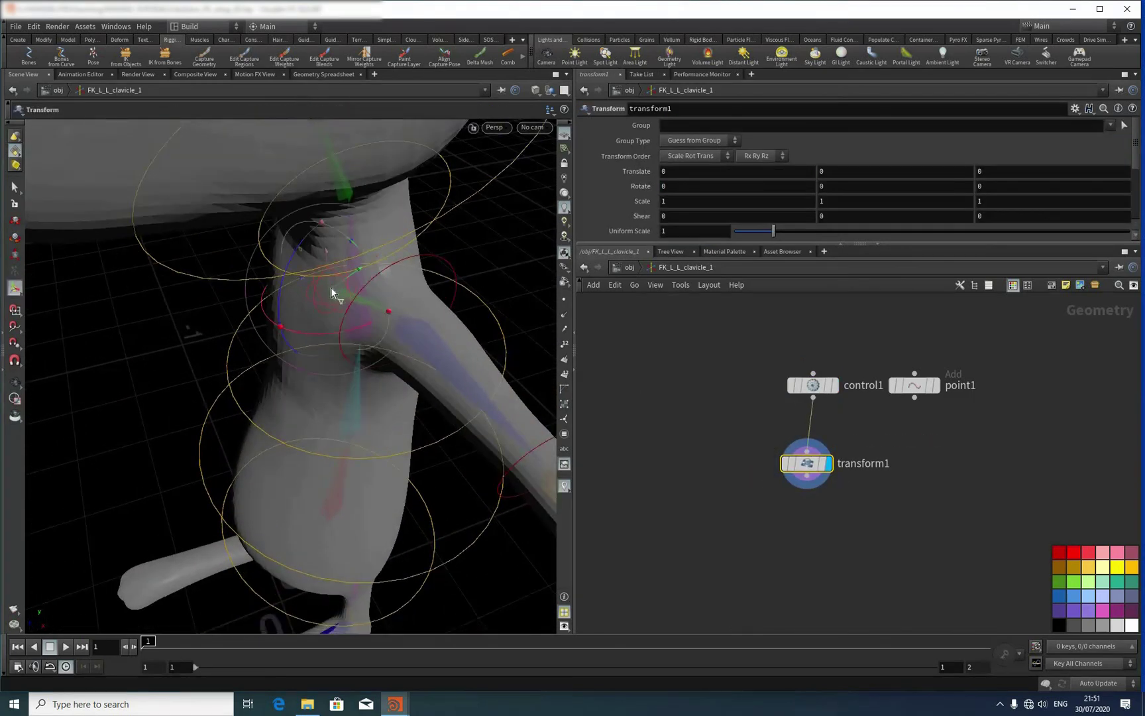
{"action": "left_click_drag", "start_coordinate": [331, 289], "coordinate": [500, 217]}
{"action": "scroll", "coordinate": [311, 212], "scroll_direction": "down", "scroll_amount": 3}
{"action": "left_click_drag", "start_coordinate": [407, 255], "coordinate": [704, 405], "text": "alt"}
{"action": "scroll", "coordinate": [722, 334], "scroll_direction": "down", "scroll_amount": 3}
{"action": "key", "text": "Return"}
{"action": "key", "text": "u"}
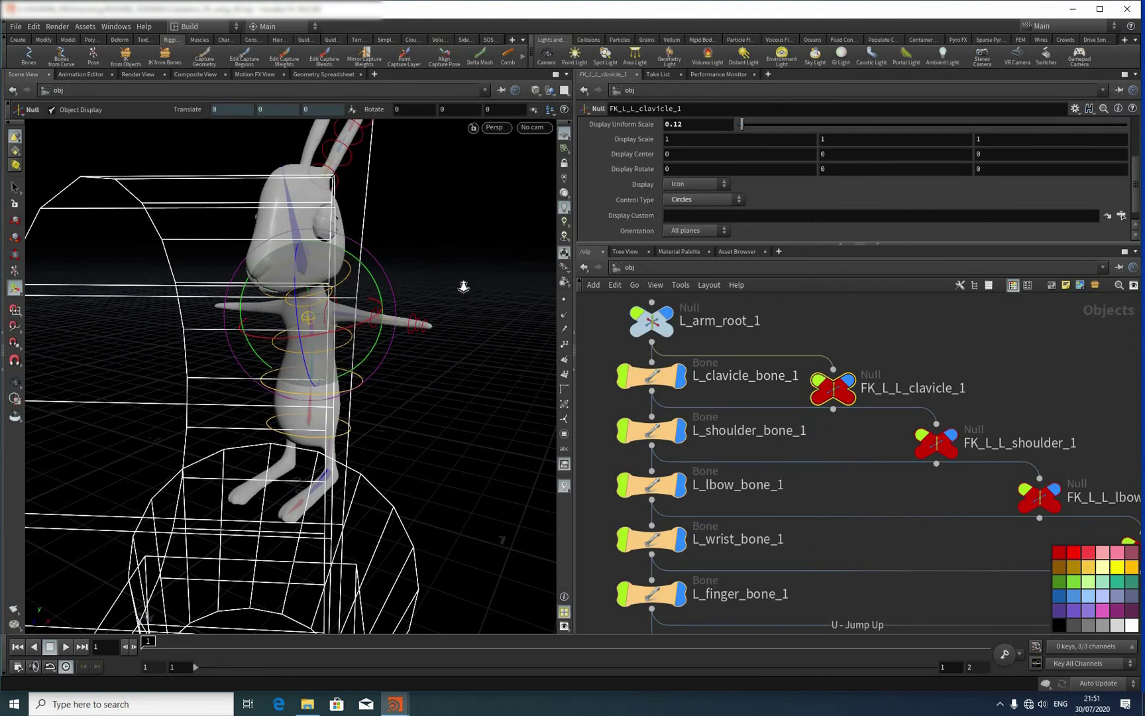
Step: Increase the viewport's wireframe Wire Width in the Display Options to thicken the control curves
{"action": "key", "text": "Escape"}
{"action": "left_click_drag", "start_coordinate": [395, 339], "coordinate": [545, 145]}
{"action": "scroll", "coordinate": [406, 271], "scroll_direction": "up", "scroll_amount": 4}
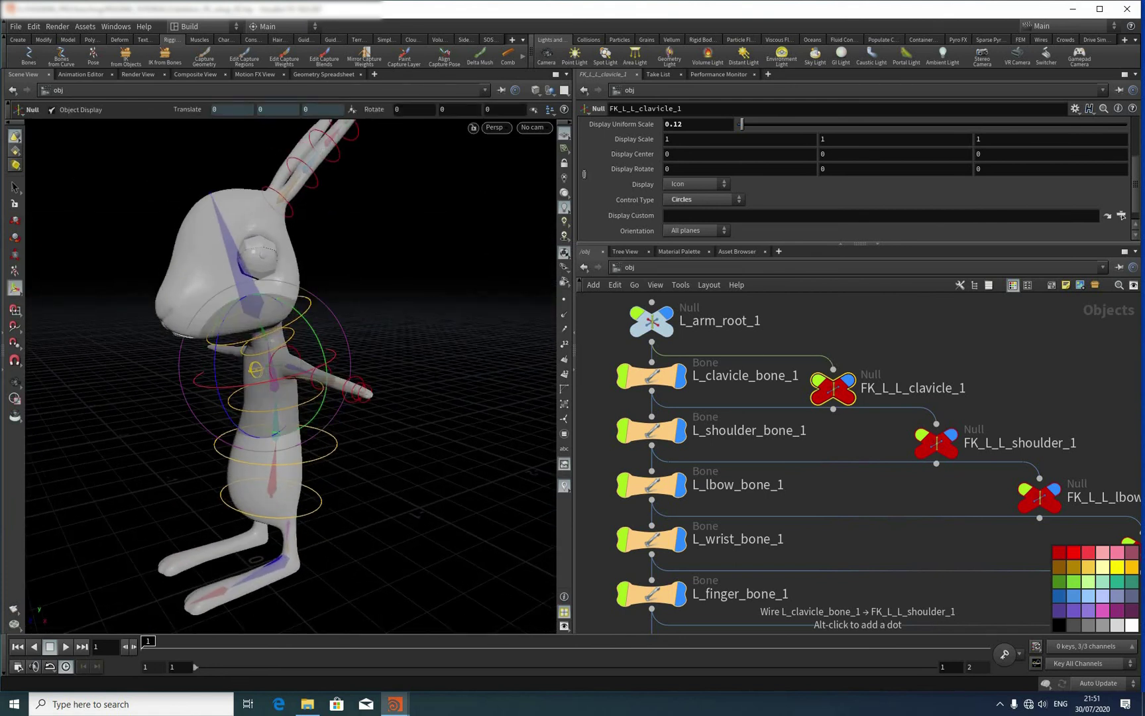
{"action": "key", "text": "d"}
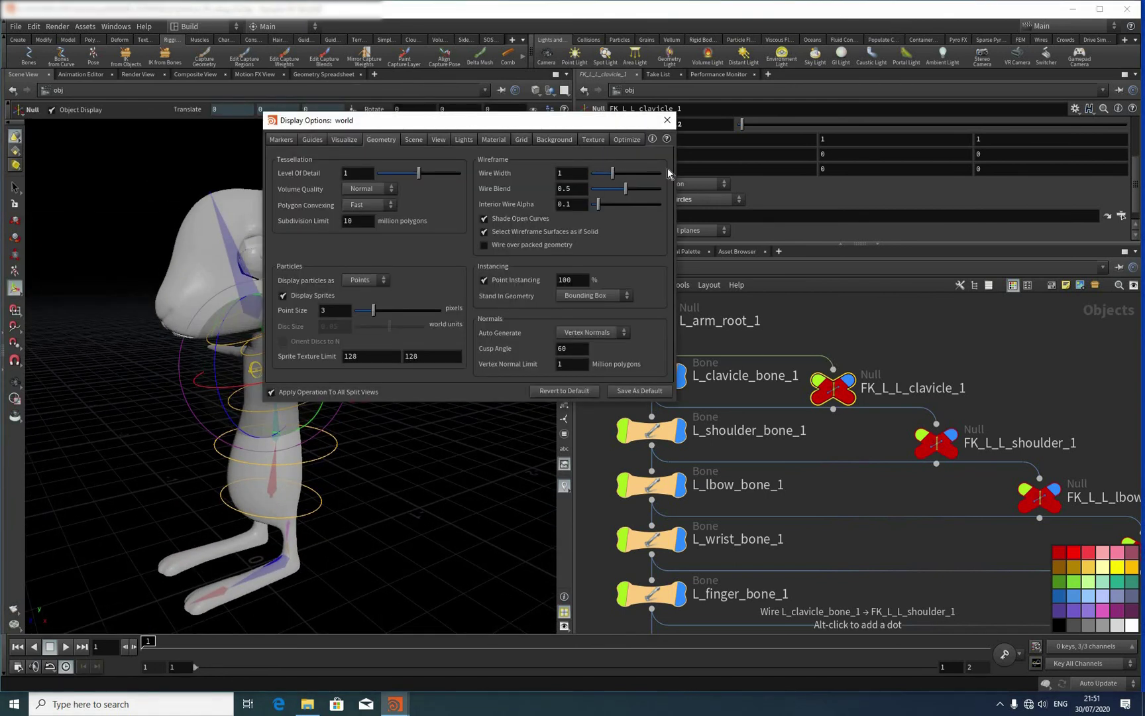
{"action": "left_click_drag", "start_coordinate": [611, 173], "coordinate": [661, 173]}
{"action": "left_click", "coordinate": [667, 120]}
{"action": "mouse_move", "coordinate": [384, 265]}
{"action": "left_mouse_down", "text": "alt"}
{"action": "mouse_move", "coordinate": [455, 302]}
{"action": "mouse_move", "coordinate": [568, 330]}
{"action": "mouse_move", "coordinate": [442, 238]}
{"action": "mouse_move", "coordinate": [25, 301]}
{"action": "mouse_move", "coordinate": [370, 271]}
{"action": "left_mouse_up", "text": "alt"}
{"action": "scroll", "coordinate": [370, 271], "scroll_direction": "up", "scroll_amount": 4}
{"action": "middle_click_drag", "start_coordinate": [338, 351], "coordinate": [366, 314], "text": "alt"}
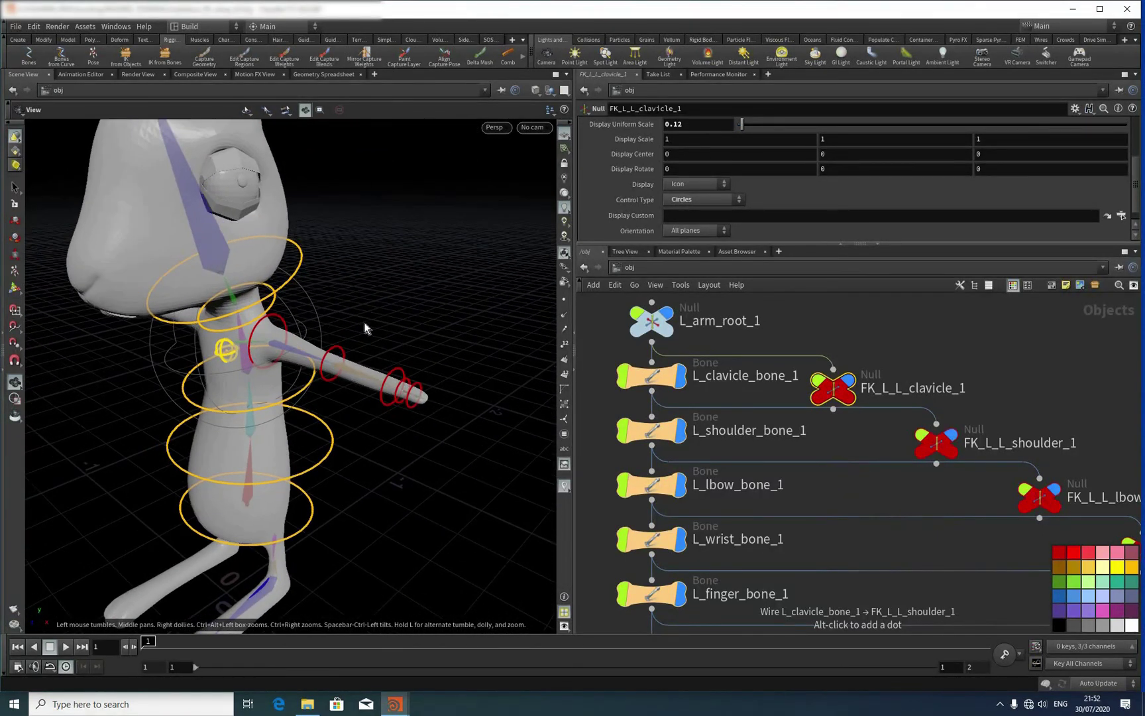
Step: Select the left elbow control in the viewport, test its rotation, and undo the change
{"action": "left_click", "coordinate": [346, 296]}
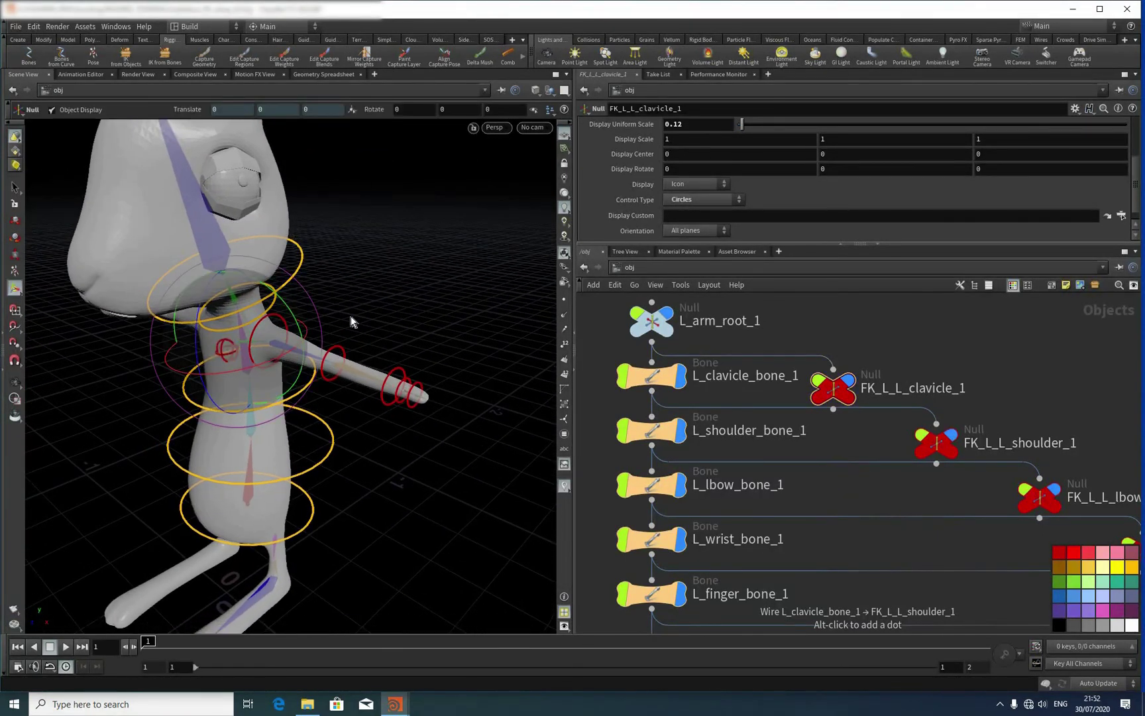
{"action": "left_click_drag", "start_coordinate": [354, 318], "coordinate": [357, 319], "text": "alt"}
{"action": "scroll", "coordinate": [358, 318], "scroll_direction": "up", "scroll_amount": 2}
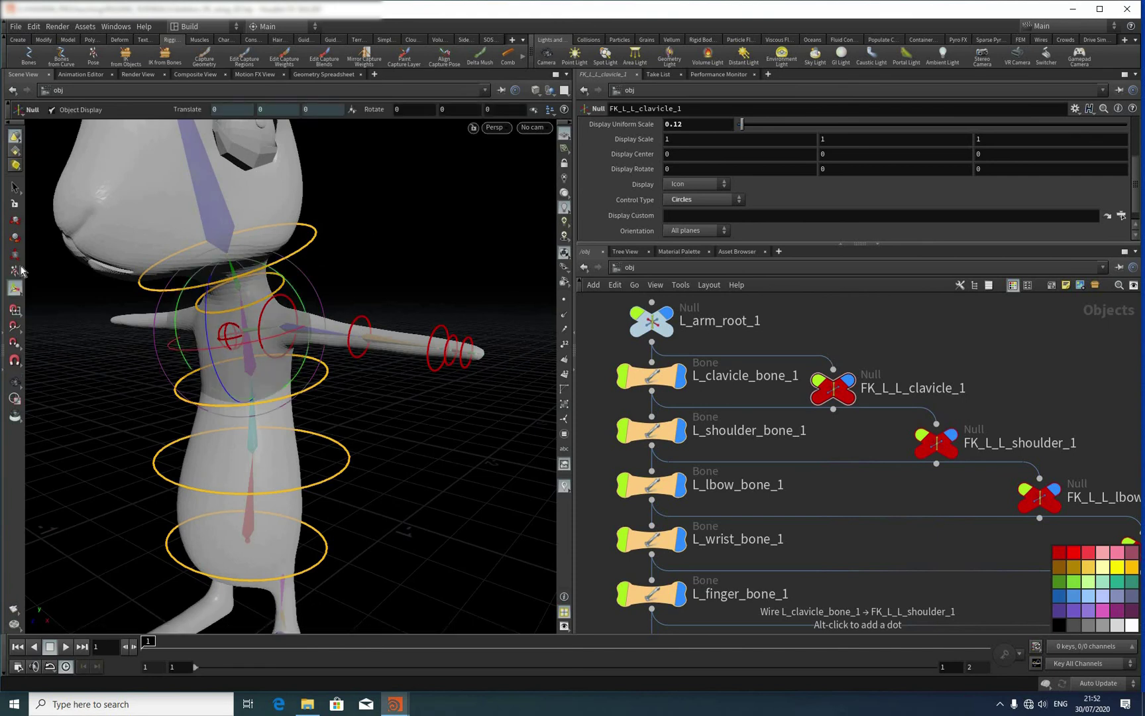
{"action": "left_click", "coordinate": [359, 331]}
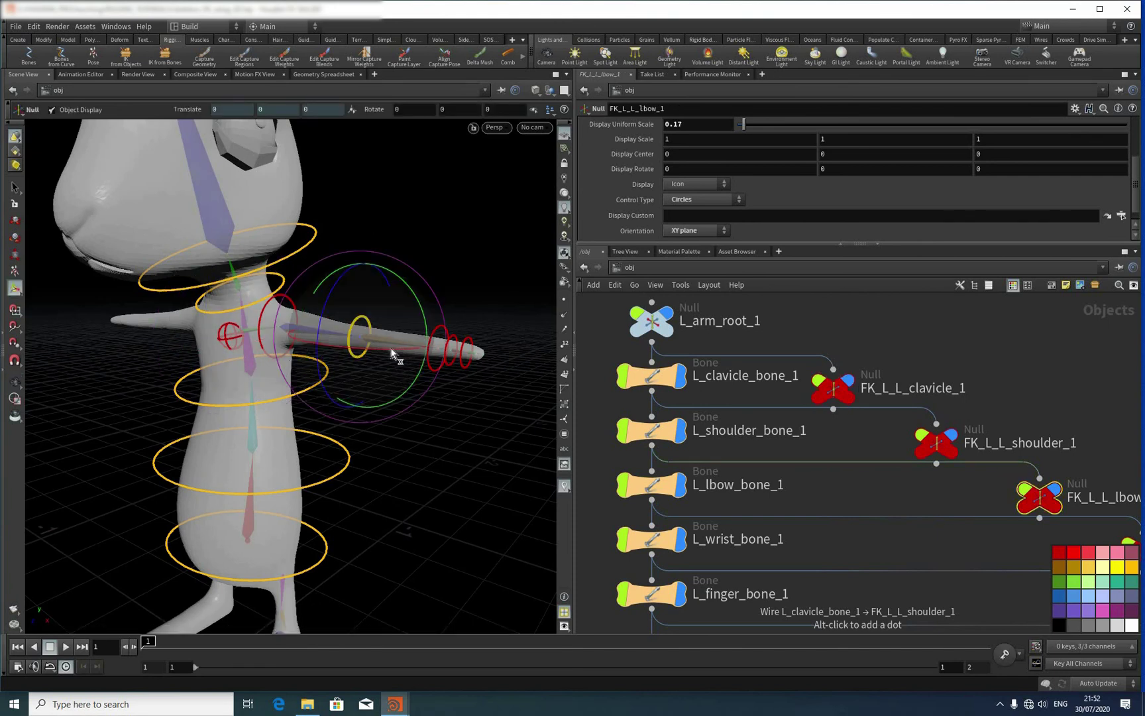
{"action": "key", "text": "r"}
{"action": "left_click_drag", "start_coordinate": [356, 349], "coordinate": [438, 154]}
{"action": "key", "text": "ctrl+z"}
{"action": "key", "text": "Escape"}
{"action": "right_click_drag", "start_coordinate": [437, 447], "coordinate": [444, 470]}
{"action": "left_click_drag", "start_coordinate": [444, 471], "coordinate": [447, 400]}
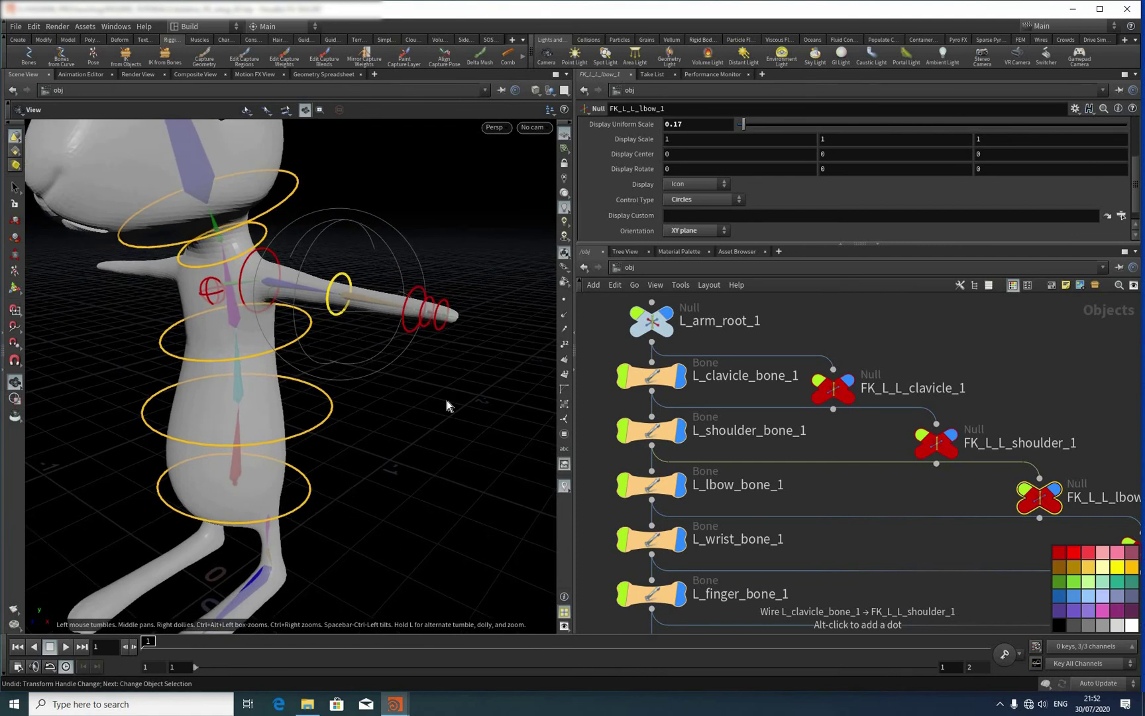